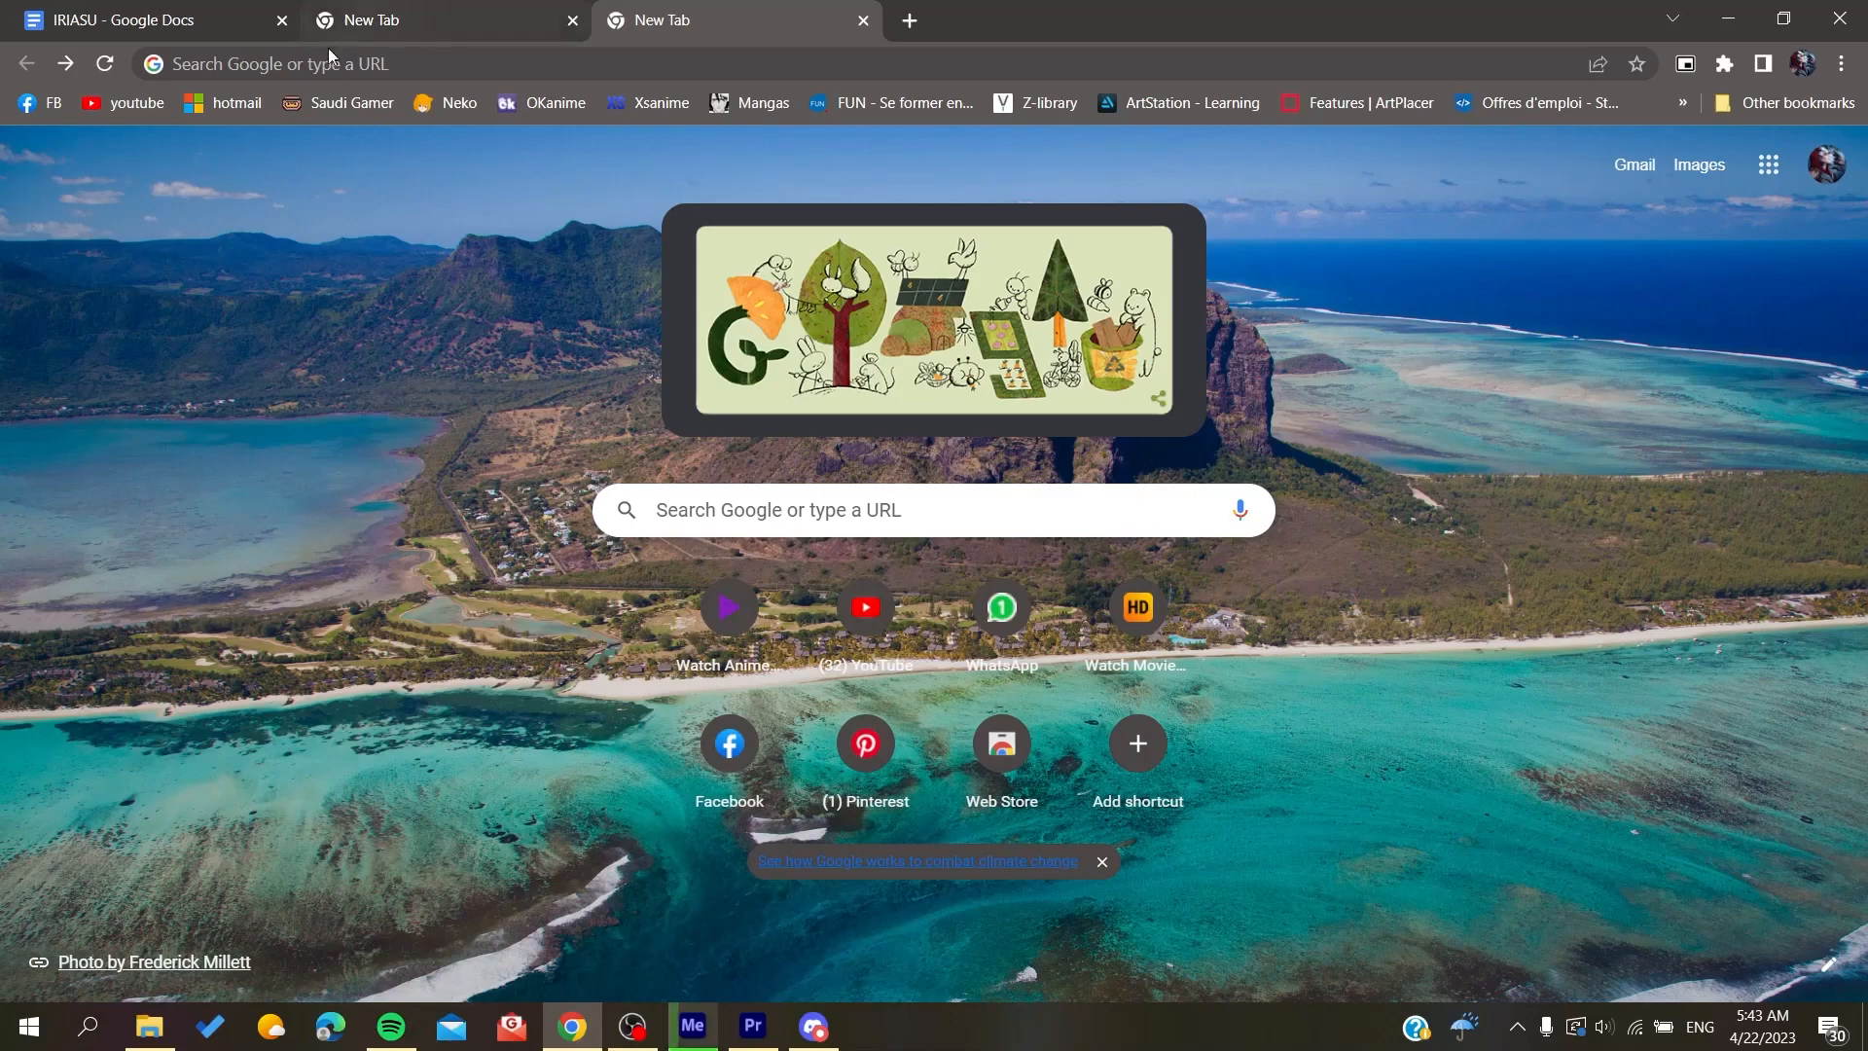
Step: Go to kick.com and open its account sign-up form
{"action": "left_click", "coordinate": [272, 64]}
{"action": "type", "text": "kick."}
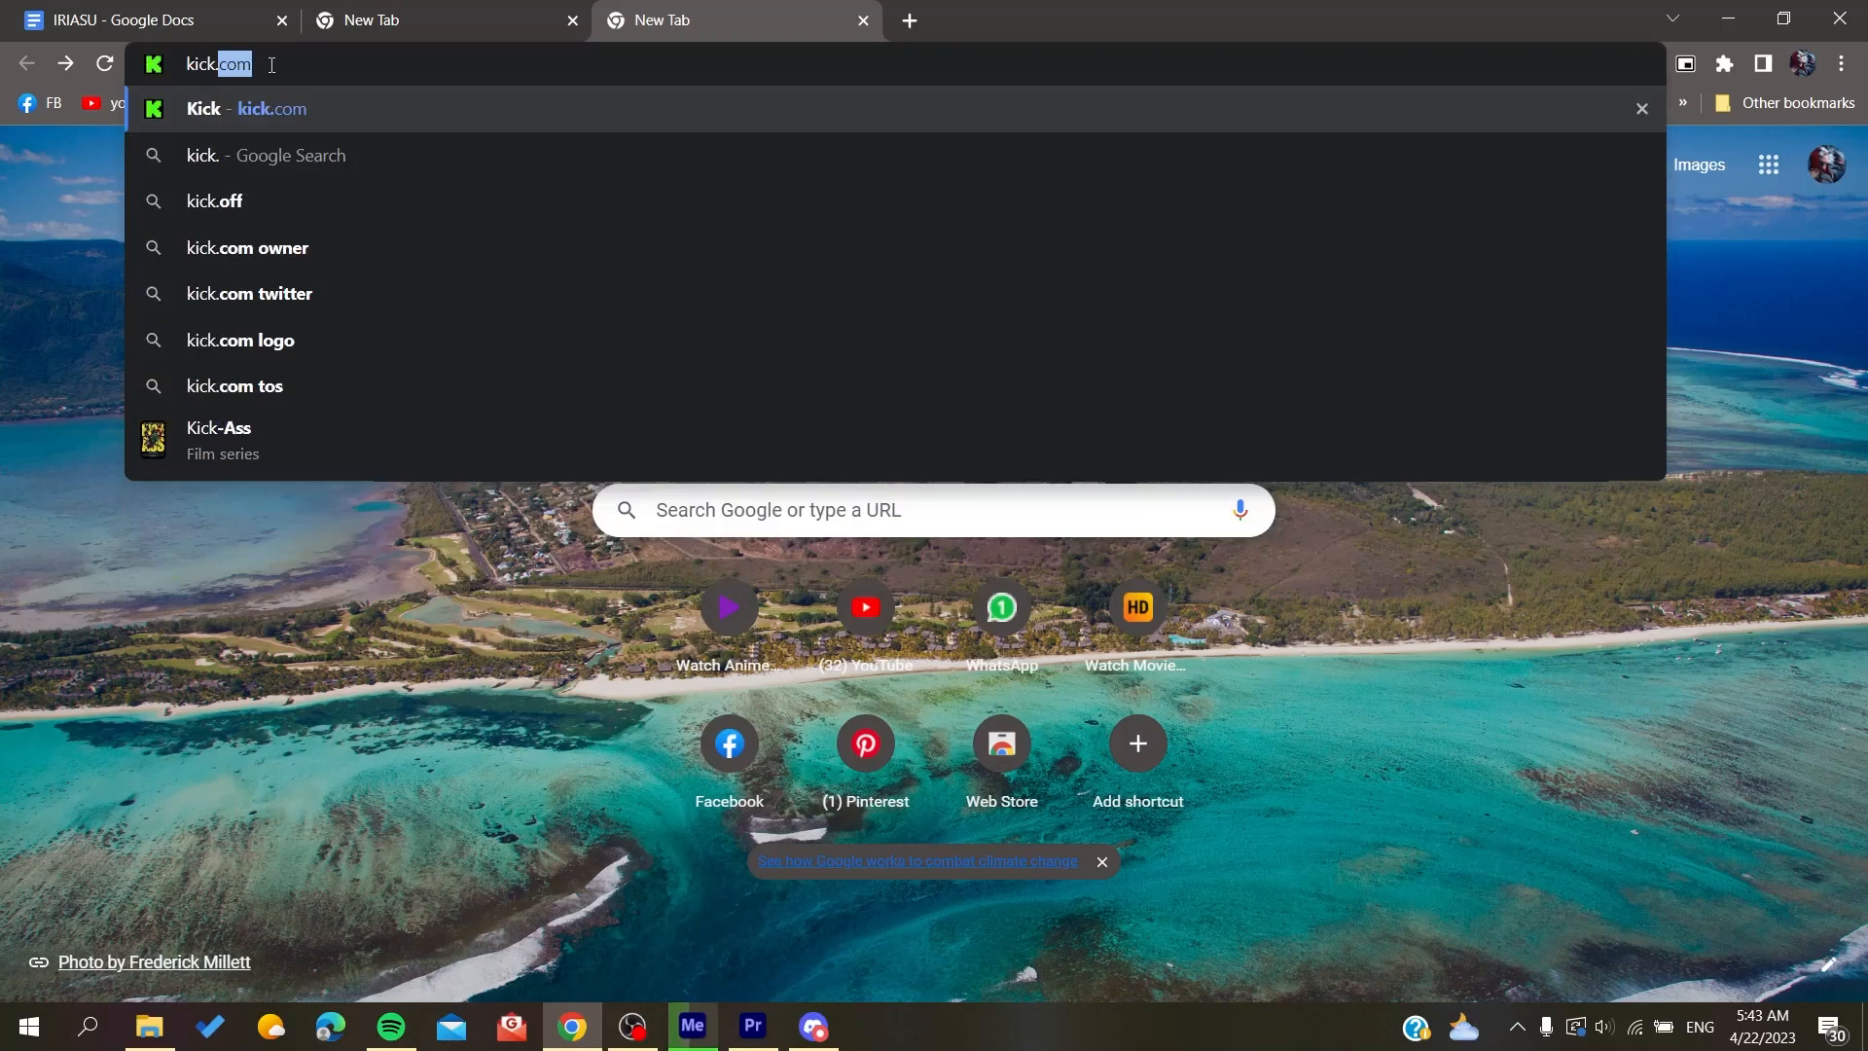
{"action": "key", "text": "Return"}
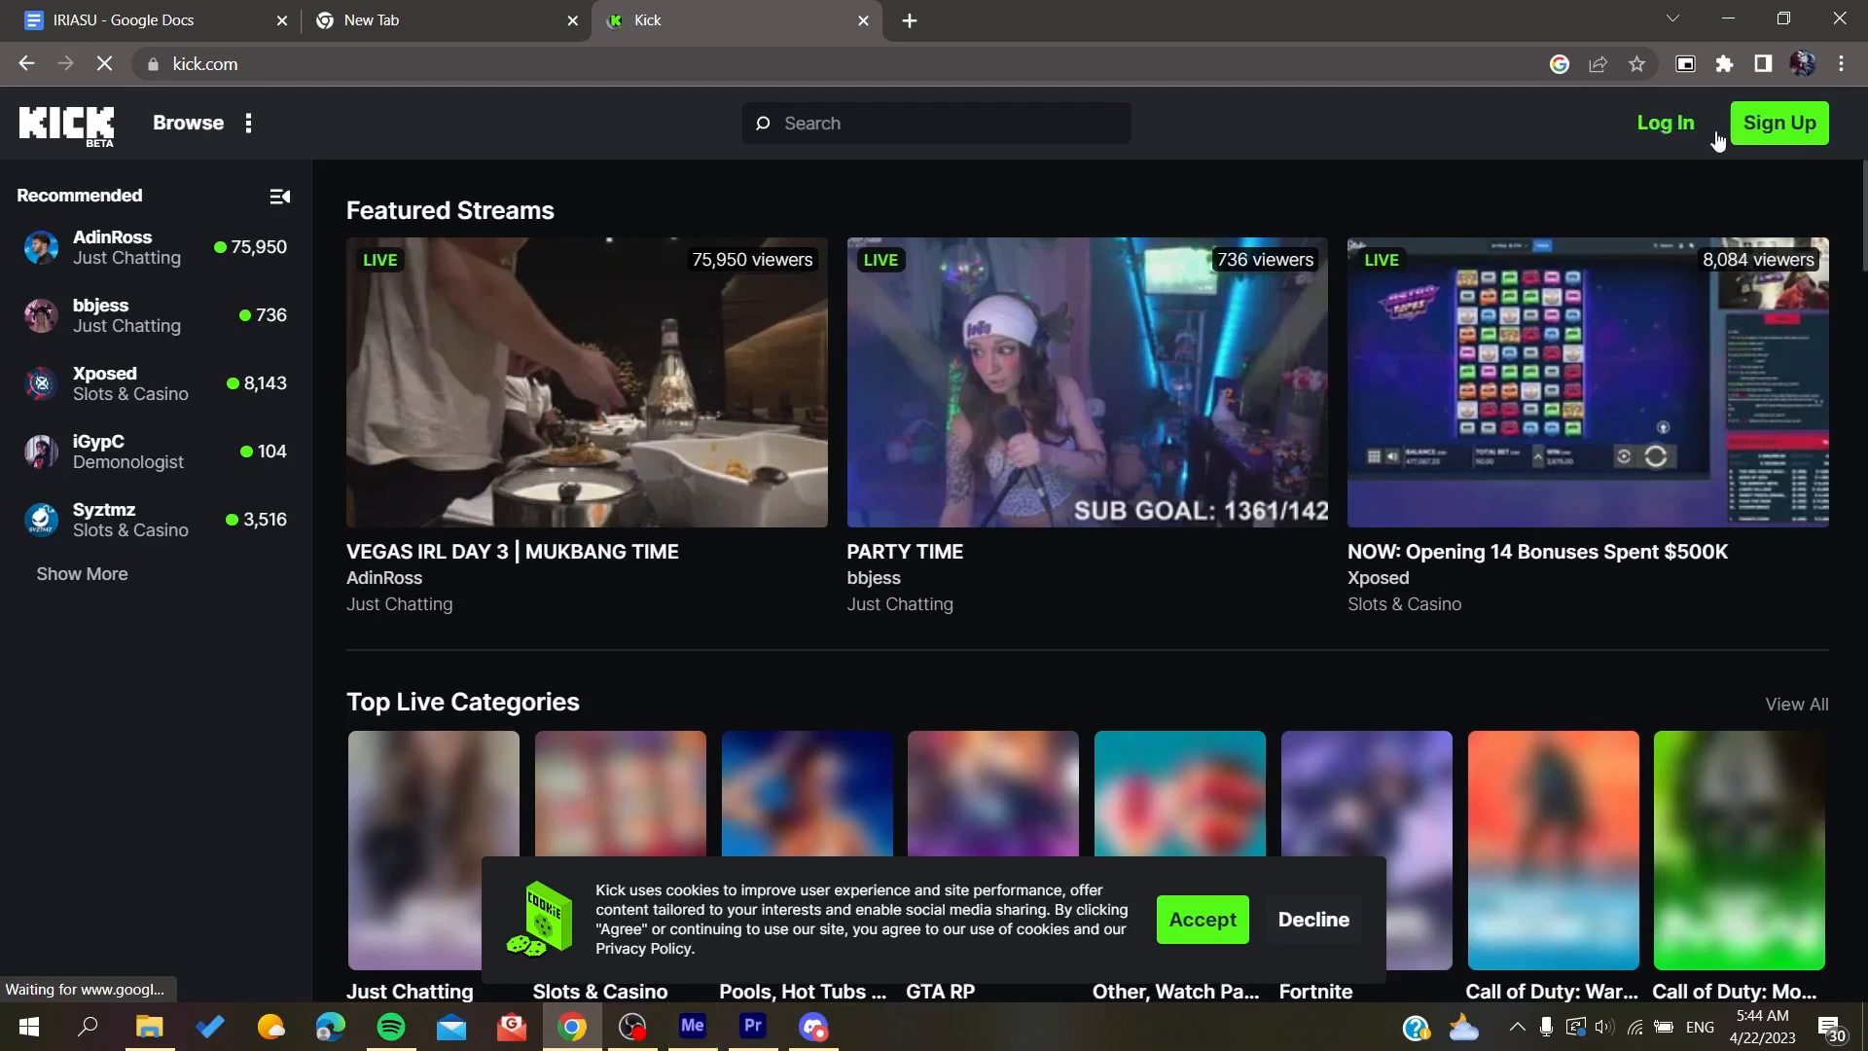
{"action": "left_click", "coordinate": [1766, 125]}
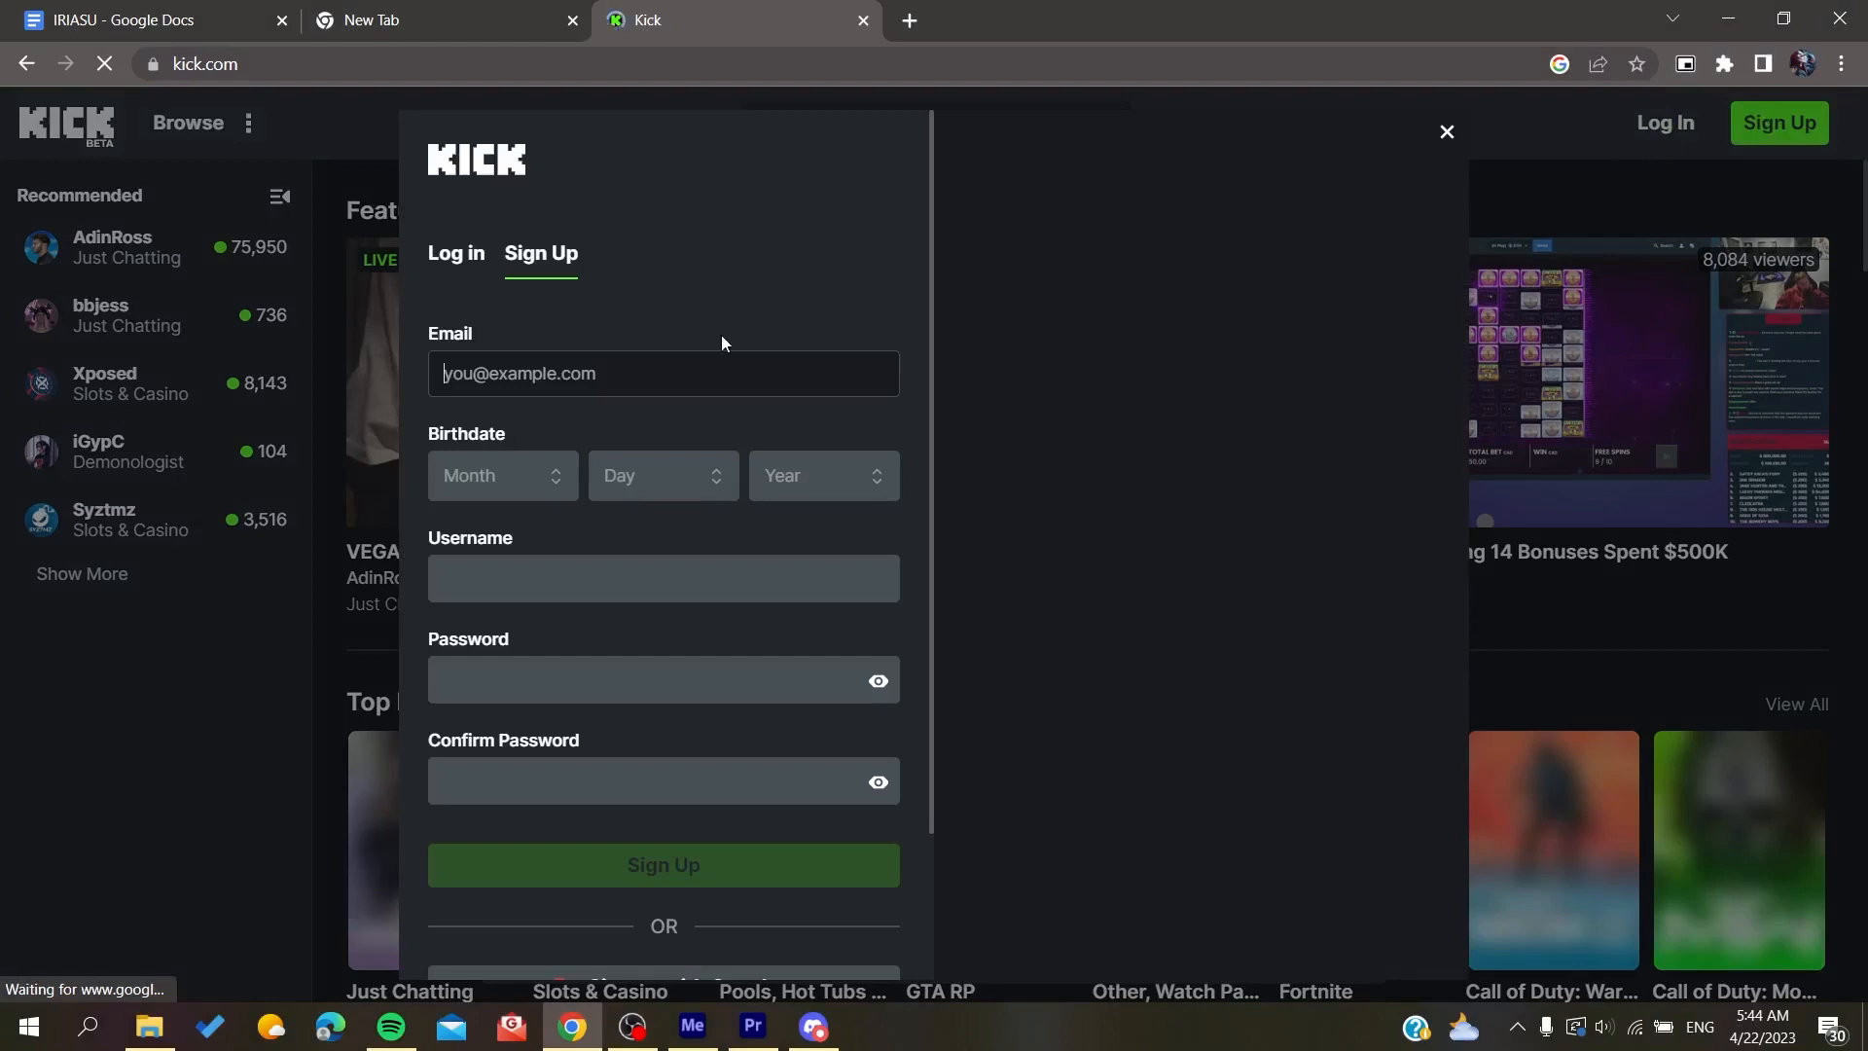
Step: Look over the sign-up form and sign up with Google, choosing the first listed Google account
{"action": "left_click_drag", "start_coordinate": [428, 332], "coordinate": [501, 375]}
{"action": "scroll", "coordinate": [561, 553], "scroll_direction": "down", "scroll_amount": 2}
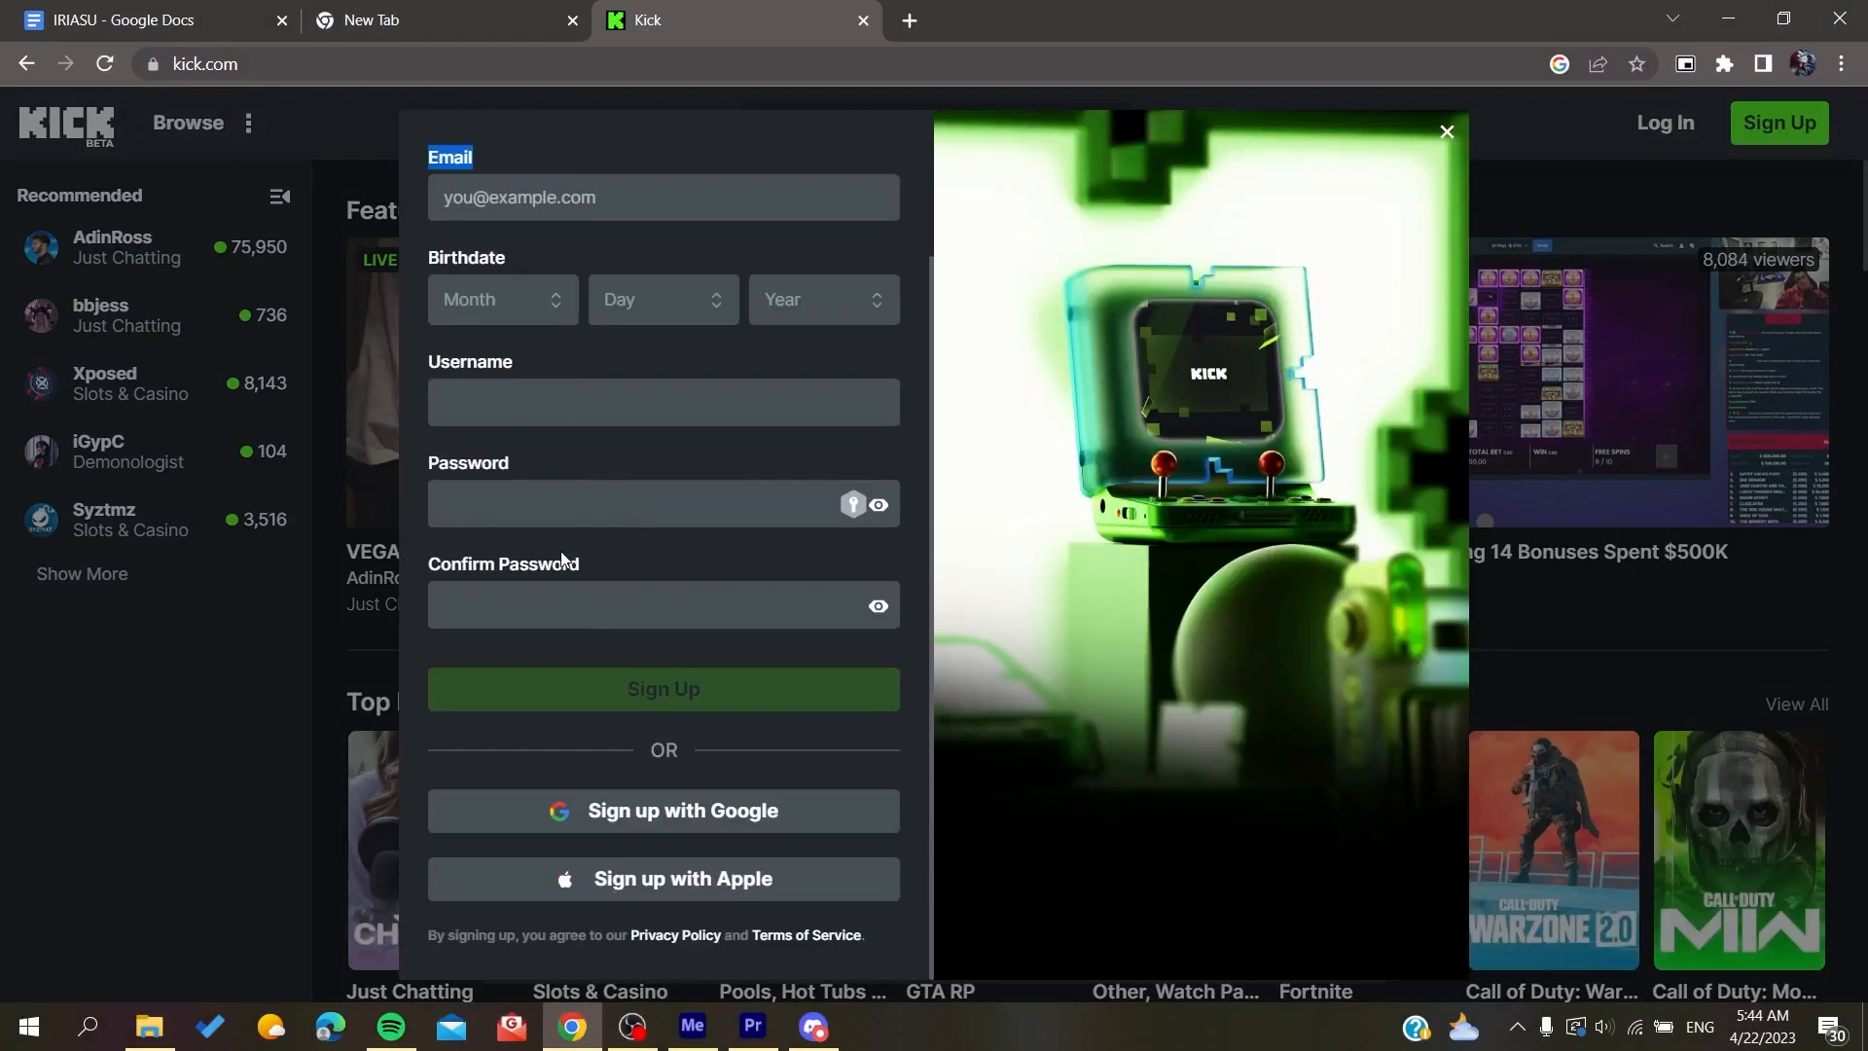
{"action": "scroll", "coordinate": [561, 554], "scroll_direction": "up", "scroll_amount": 2}
{"action": "left_click", "coordinate": [522, 289]}
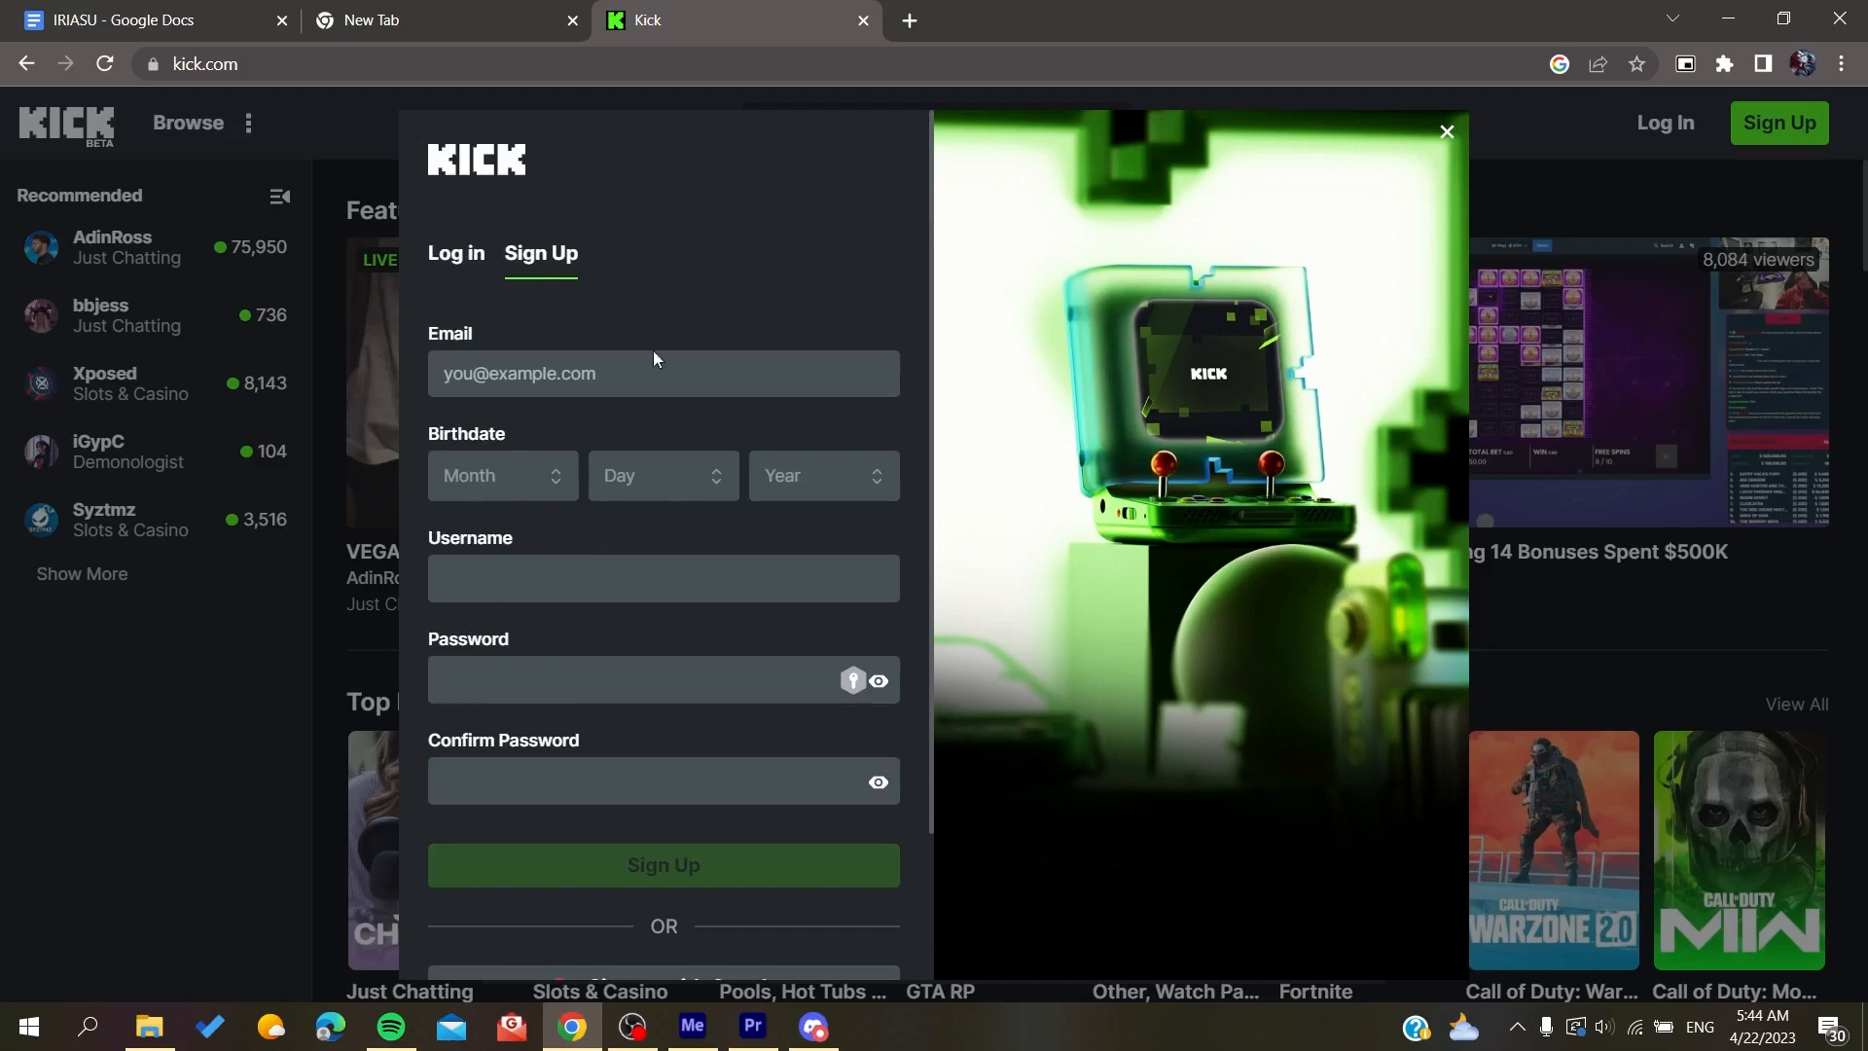
{"action": "scroll", "coordinate": [651, 664], "scroll_direction": "down", "scroll_amount": 2}
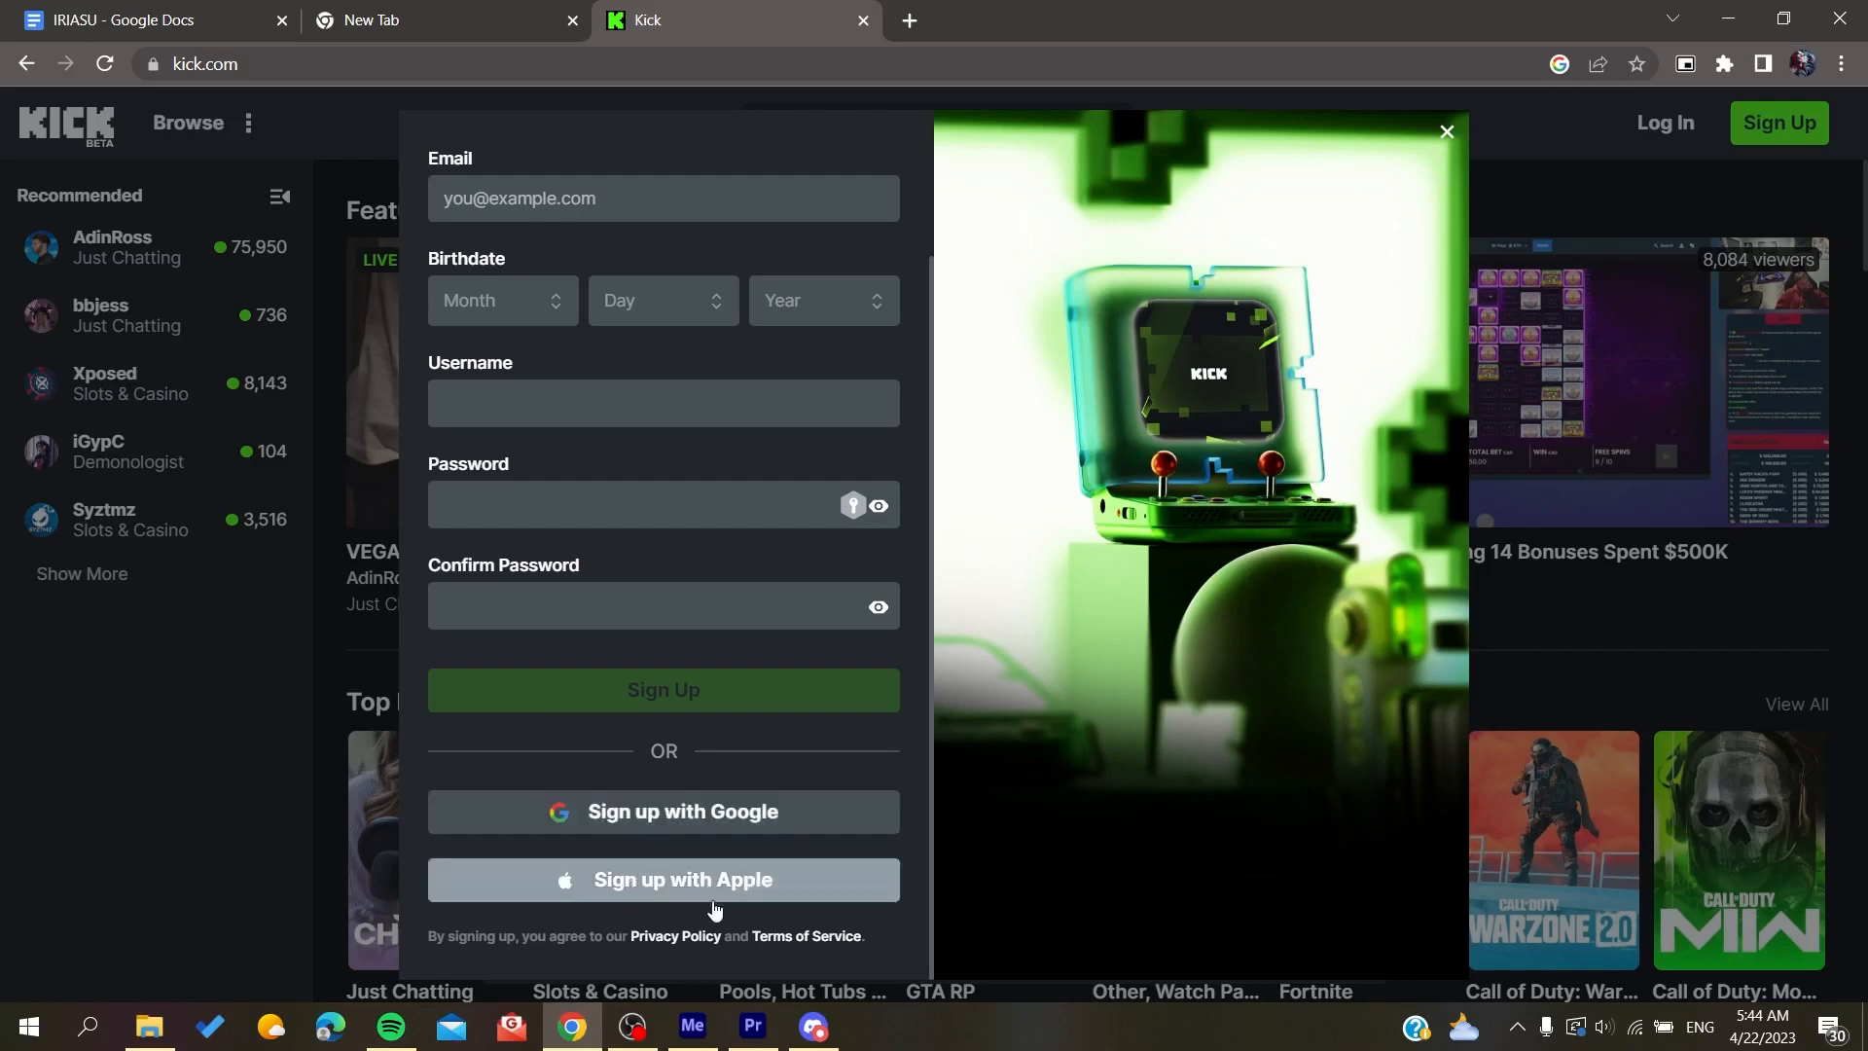
{"action": "left_click", "coordinate": [590, 817]}
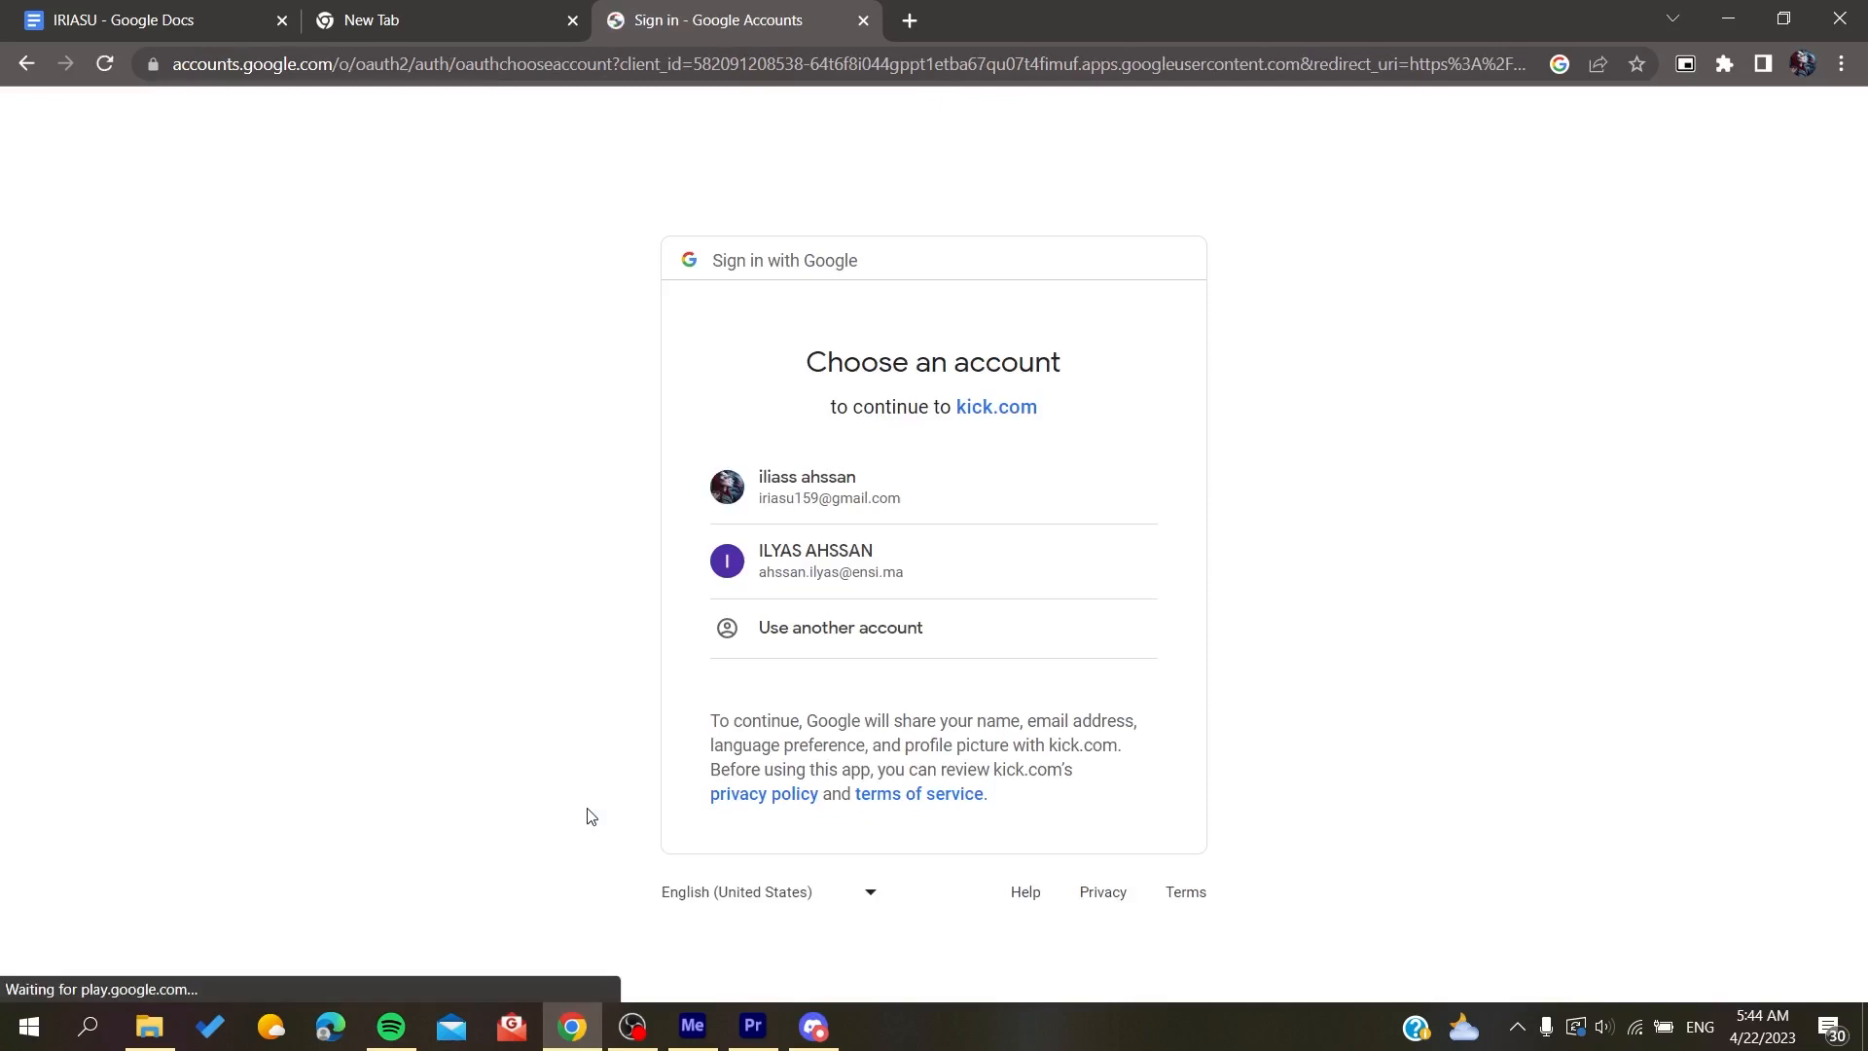
{"action": "left_click", "coordinate": [870, 485]}
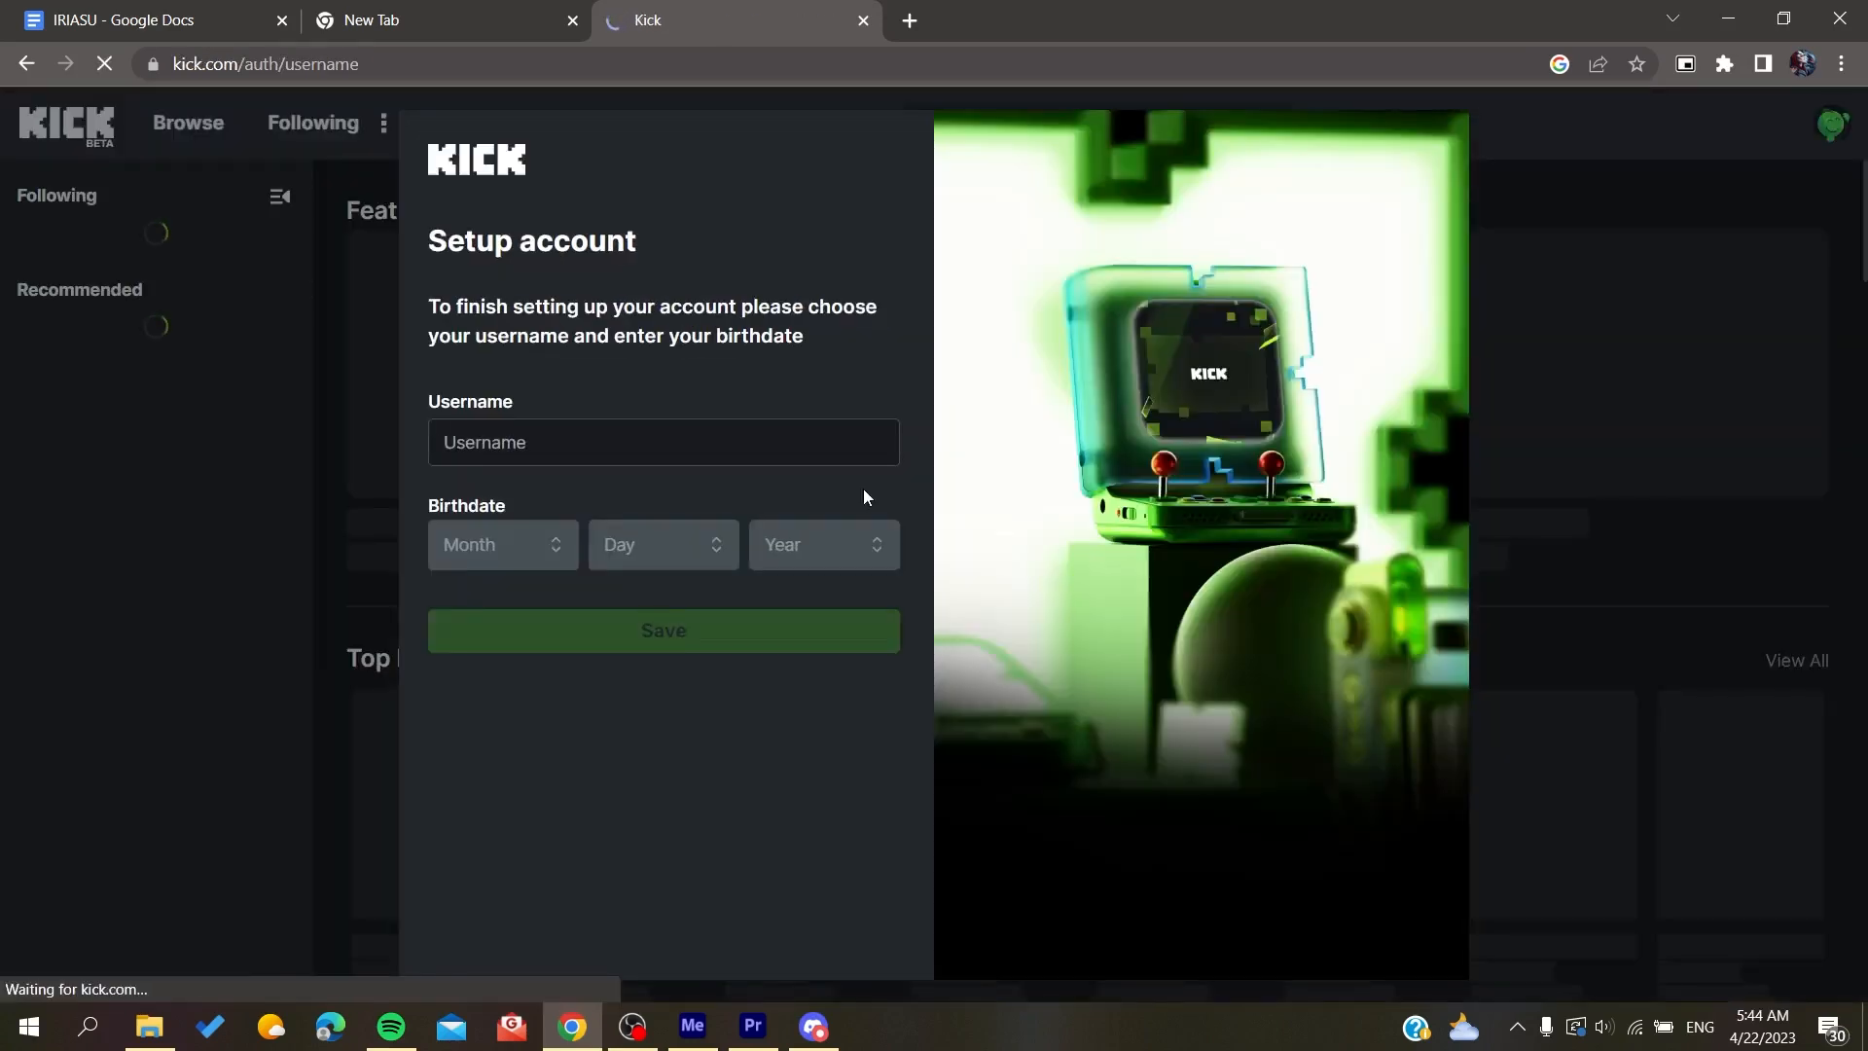
Step: Enter the chosen username in the account setup form
{"action": "type", "text": "Ir"}
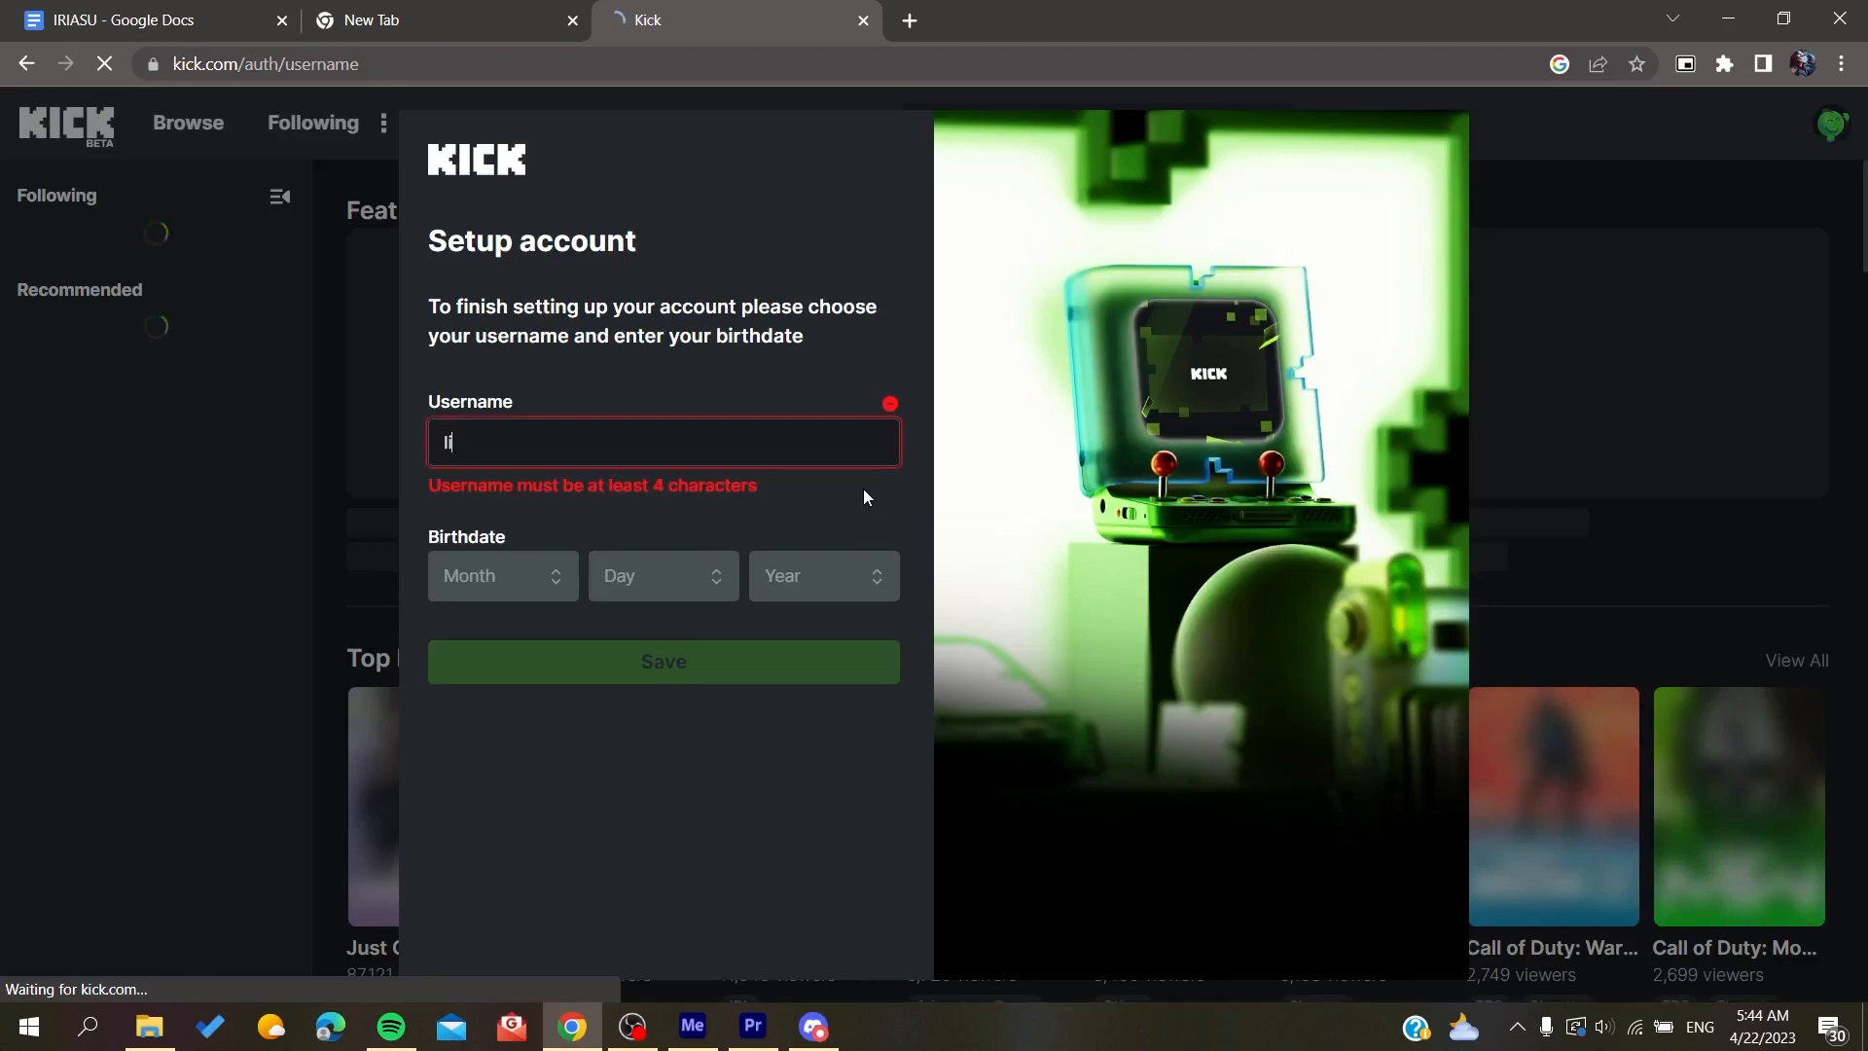
{"action": "type", "text": "ias"}
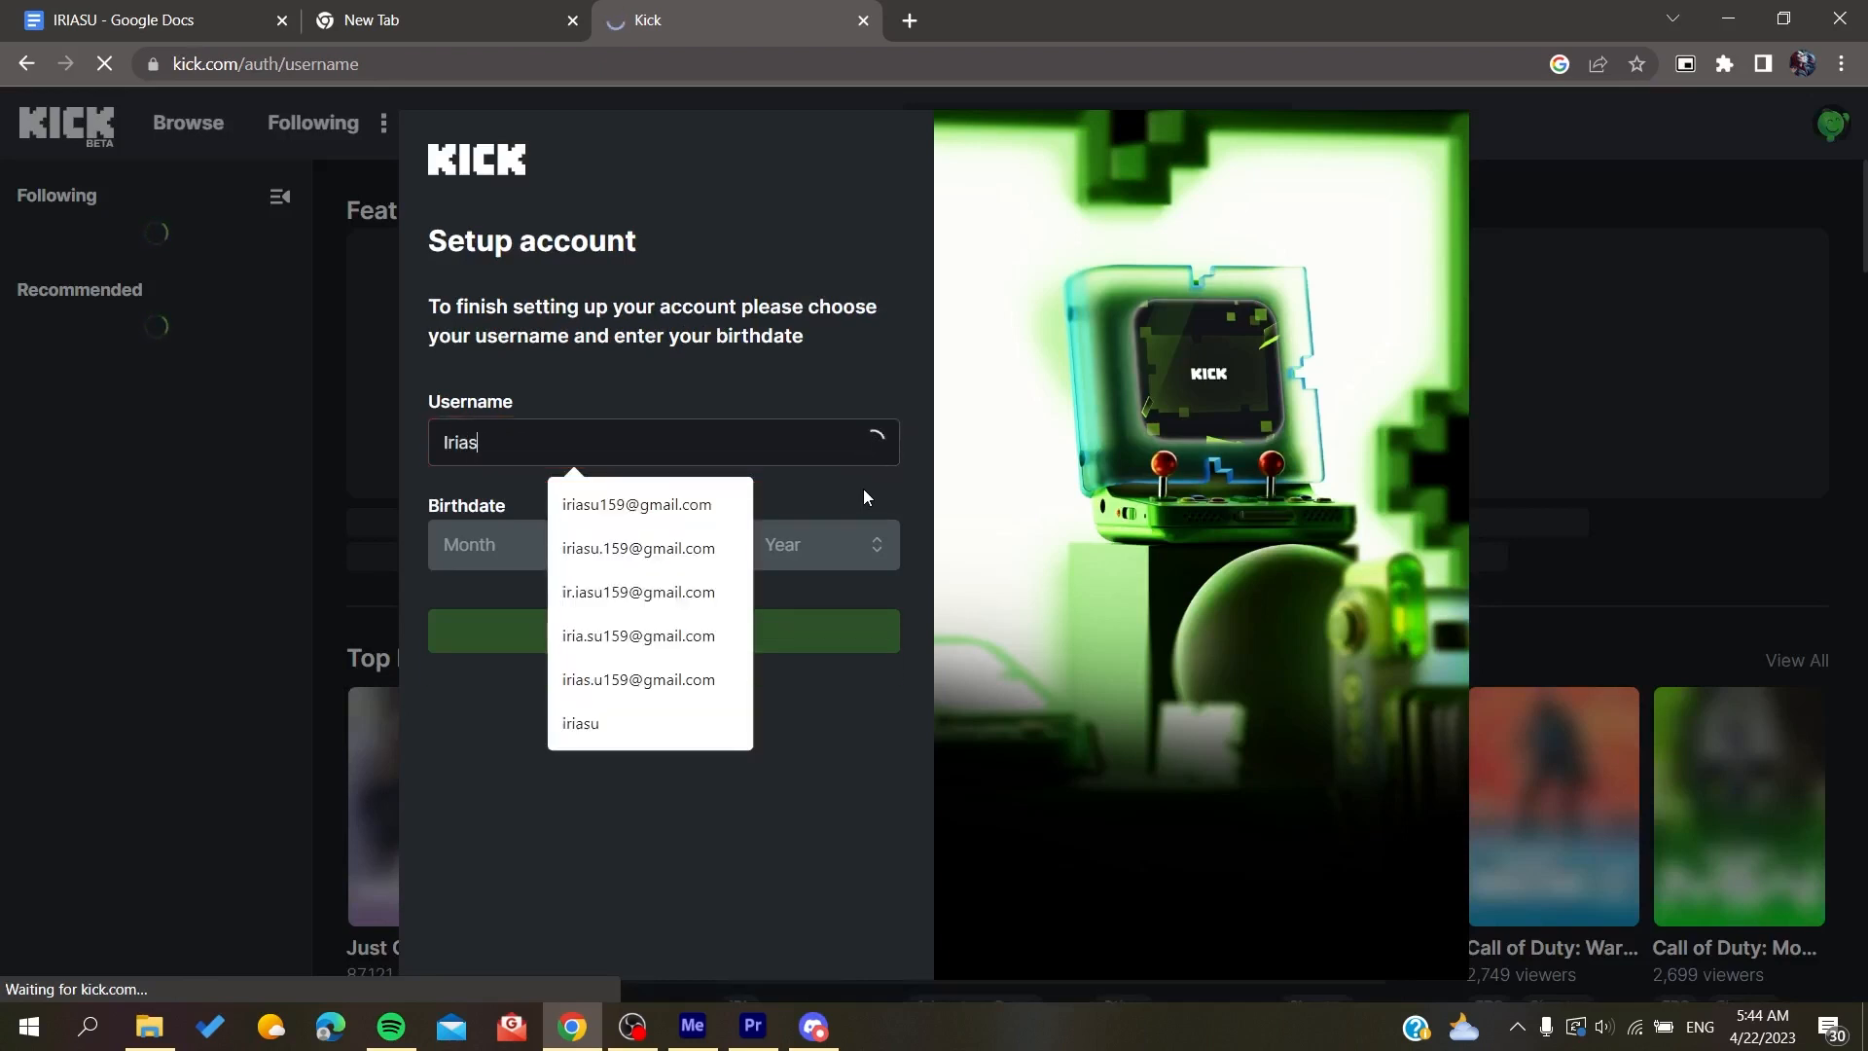
{"action": "type", "text": "u"}
{"action": "left_click", "coordinate": [559, 793]}
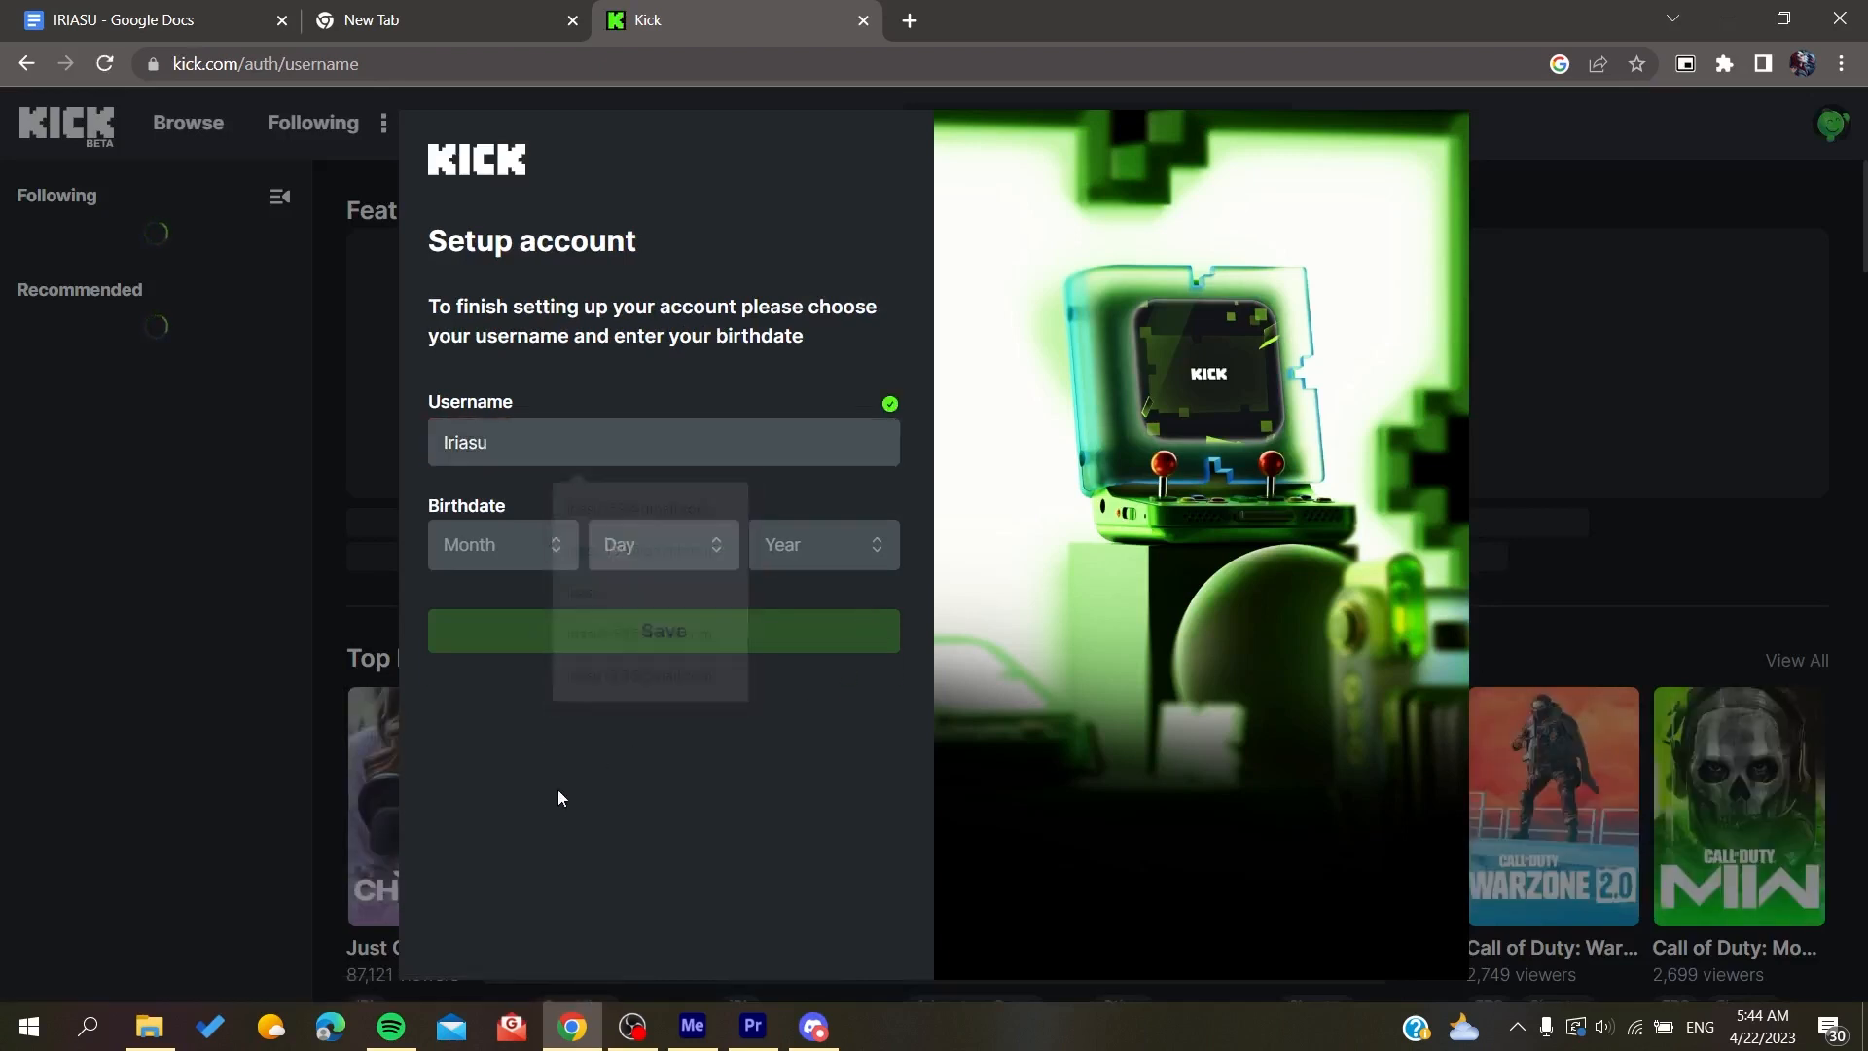
Step: Fill in the month, day and year of the birthdate, save the account setup and accept the Terms of Service
{"action": "left_click", "coordinate": [491, 548]}
{"action": "left_click", "coordinate": [516, 646]}
{"action": "left_click", "coordinate": [672, 544]}
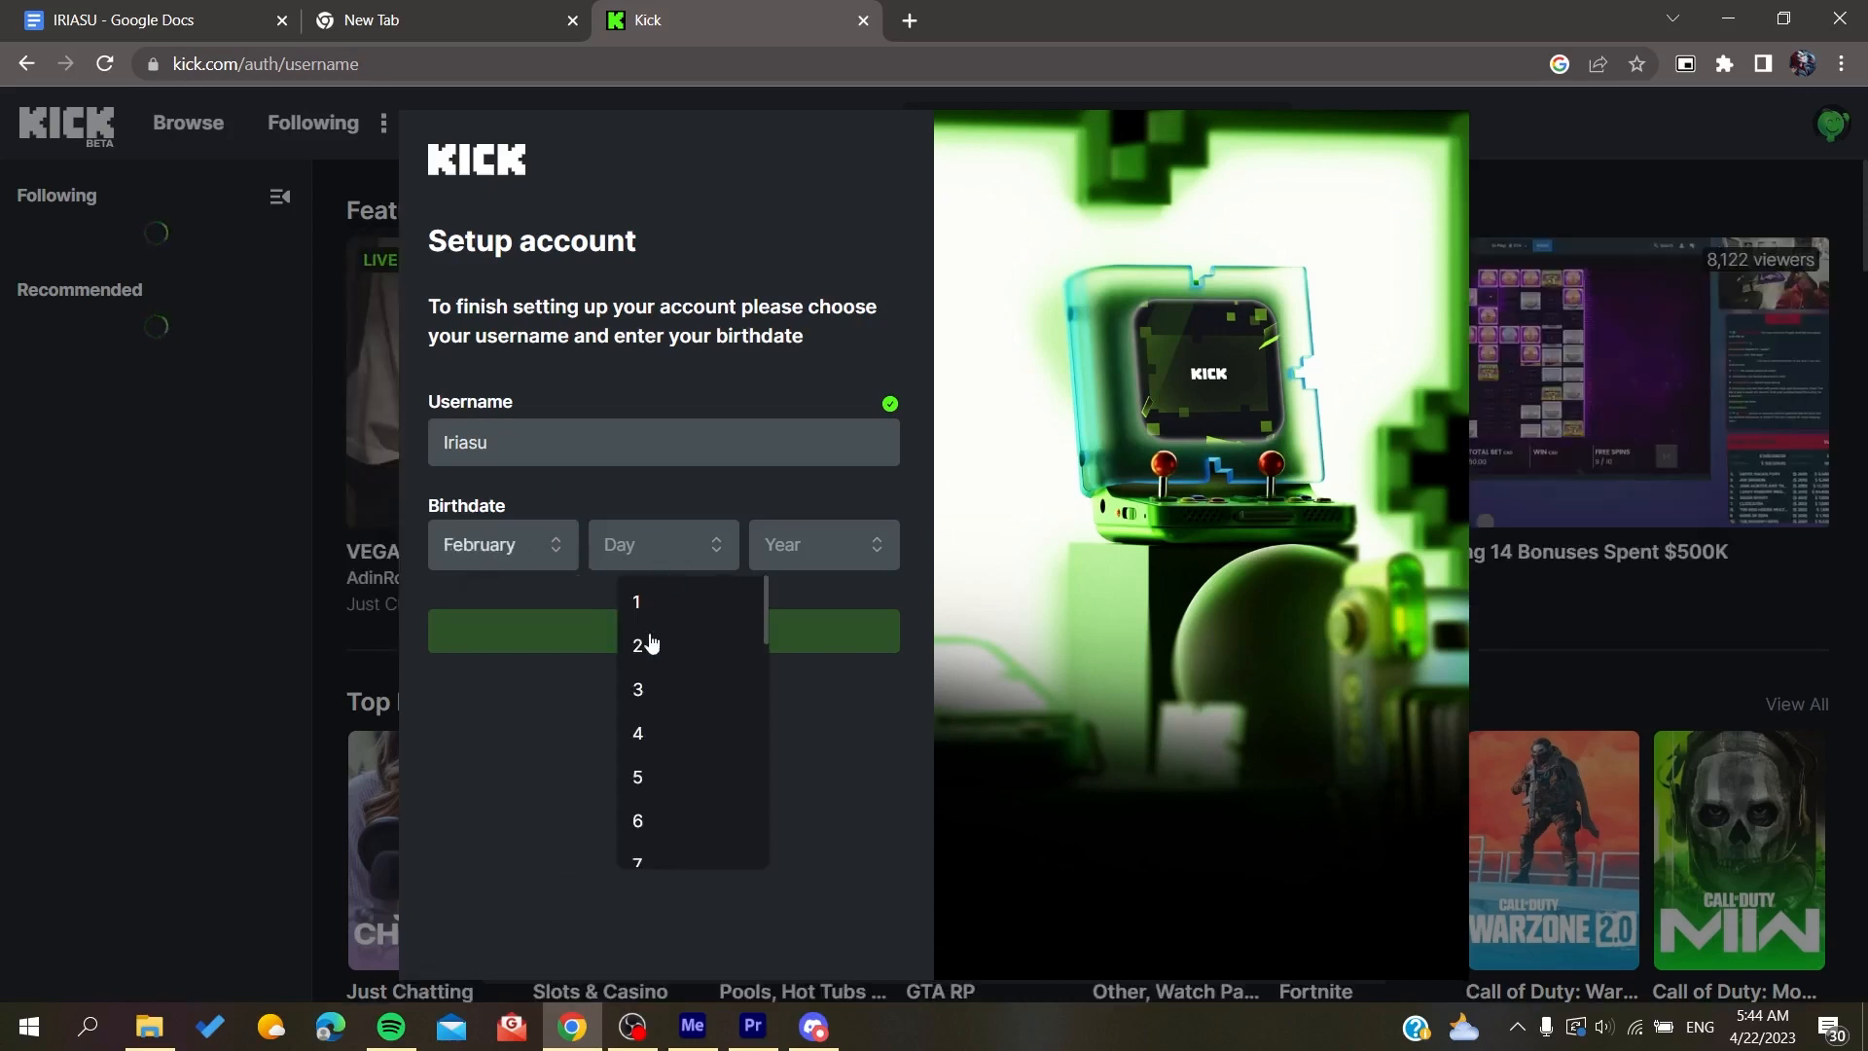
{"action": "left_click", "coordinate": [689, 694]}
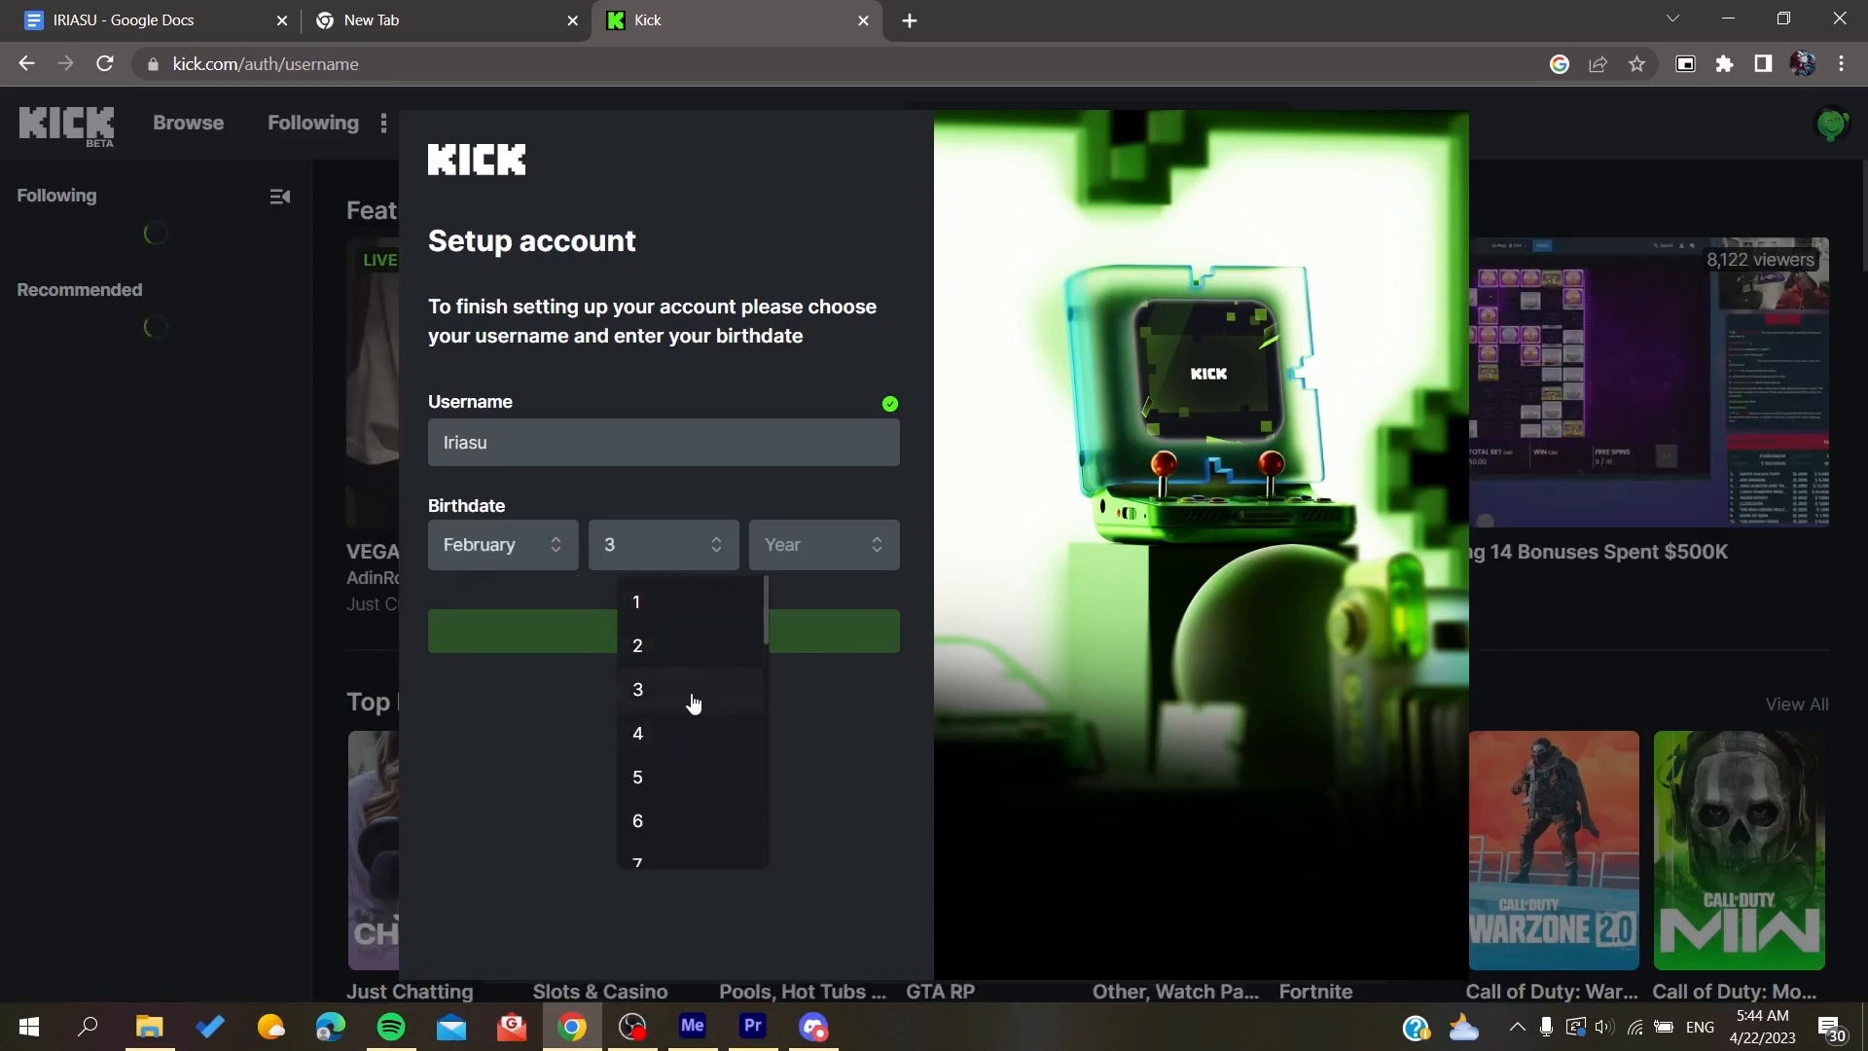
{"action": "left_click", "coordinate": [829, 535]}
{"action": "scroll", "coordinate": [815, 778], "scroll_direction": "down", "scroll_amount": 8}
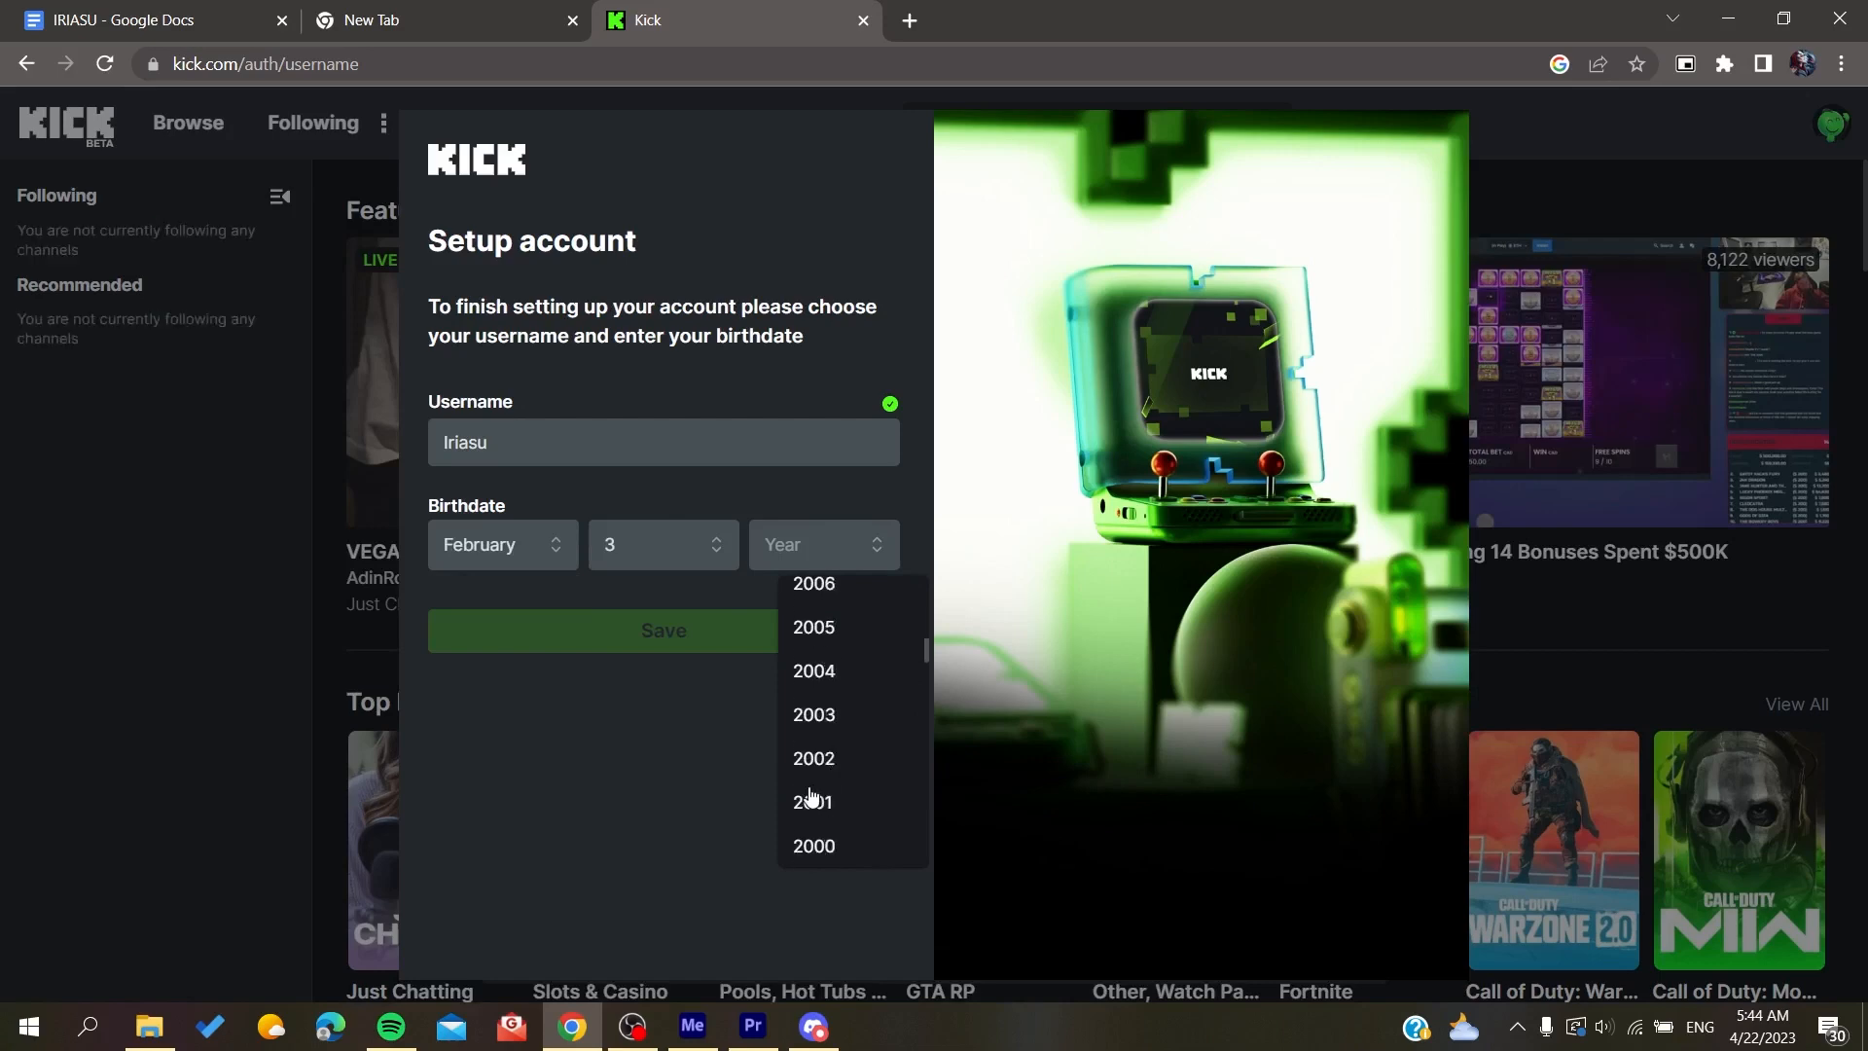
{"action": "left_click", "coordinate": [814, 760]}
{"action": "left_click", "coordinate": [580, 628]}
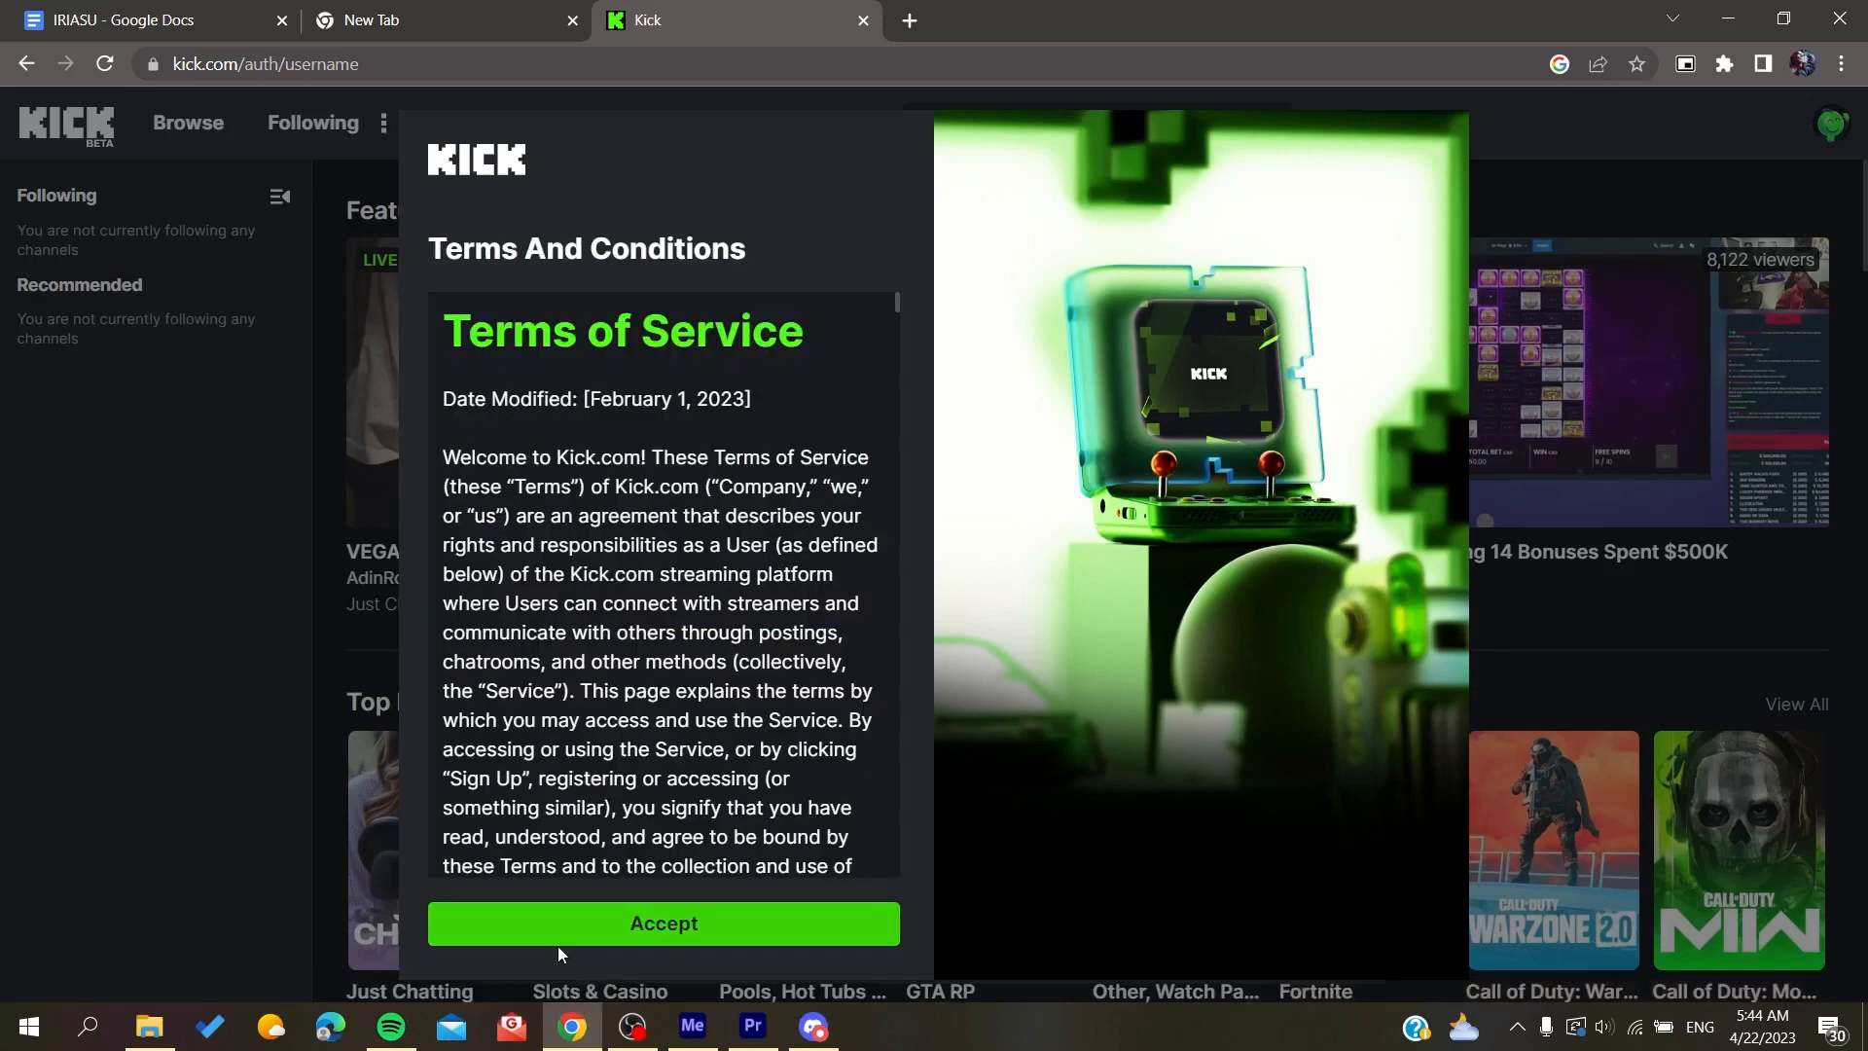
{"action": "left_click", "coordinate": [561, 938]}
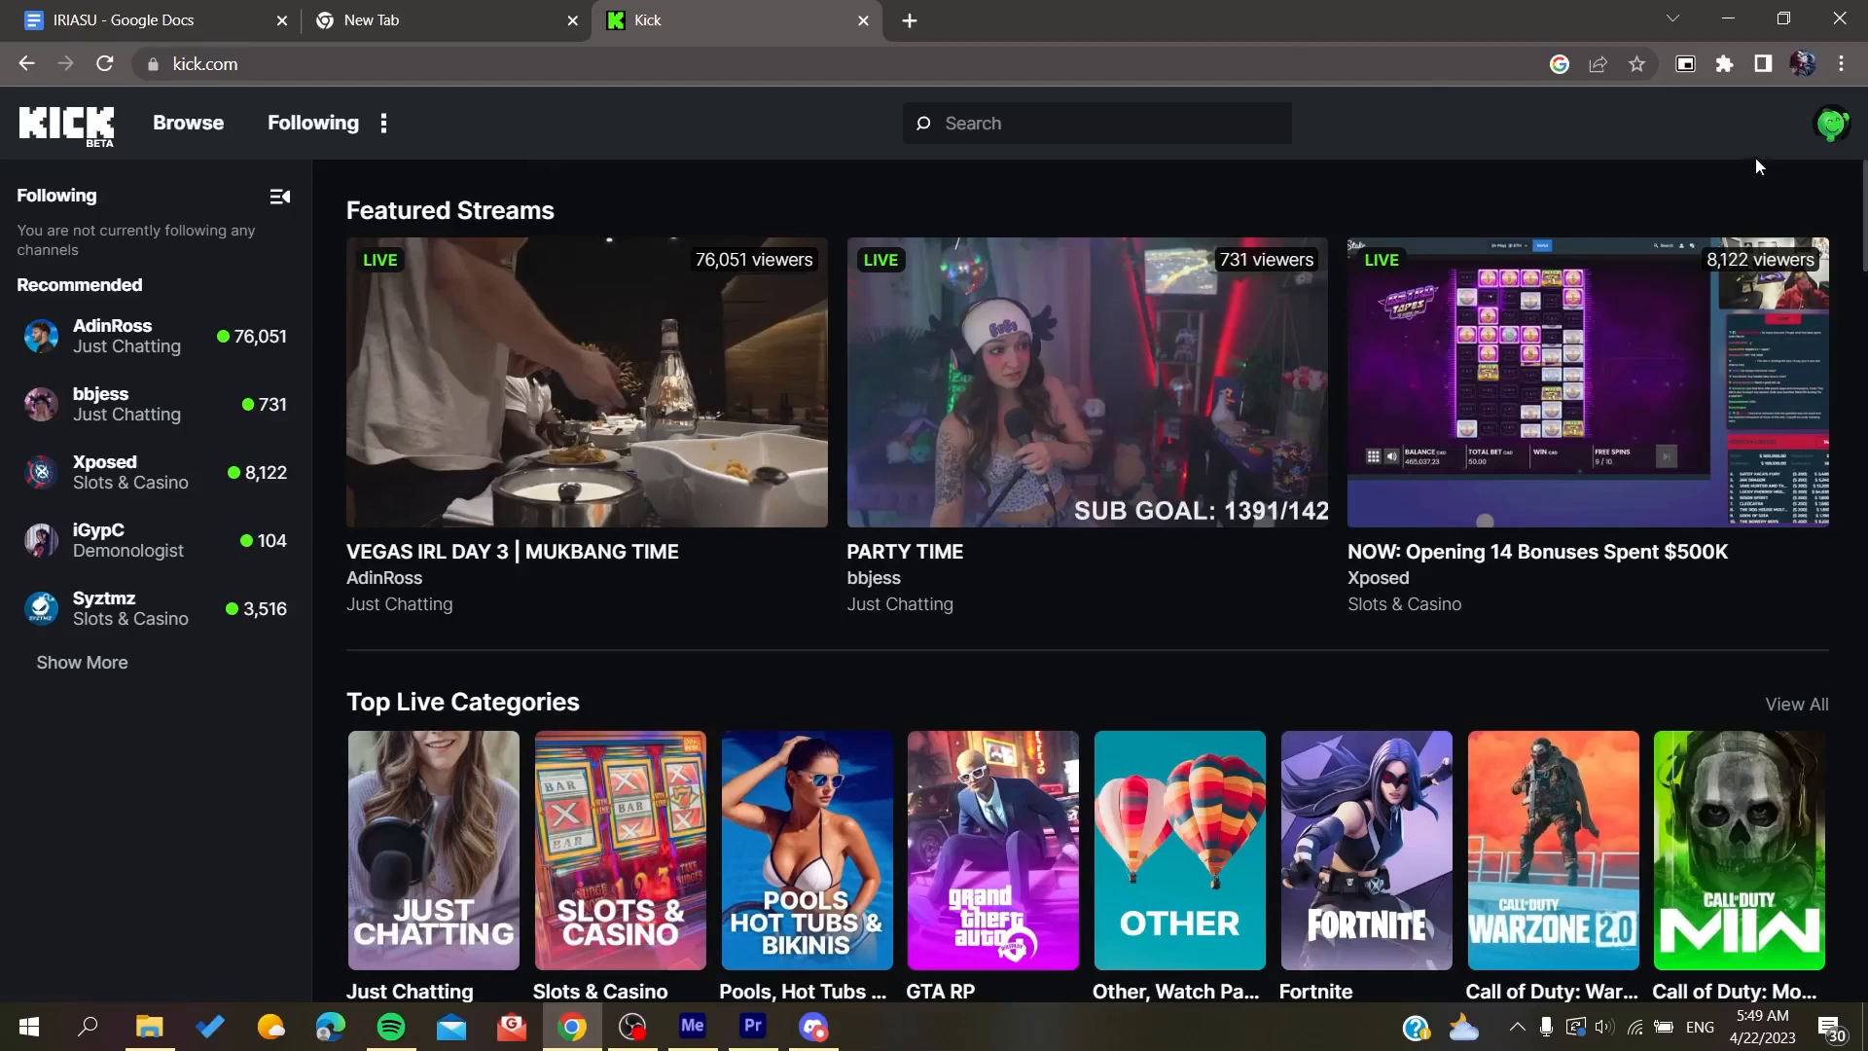
Step: Open the Creator Dashboard and go to its Stream Key settings page
{"action": "left_click", "coordinate": [1847, 125]}
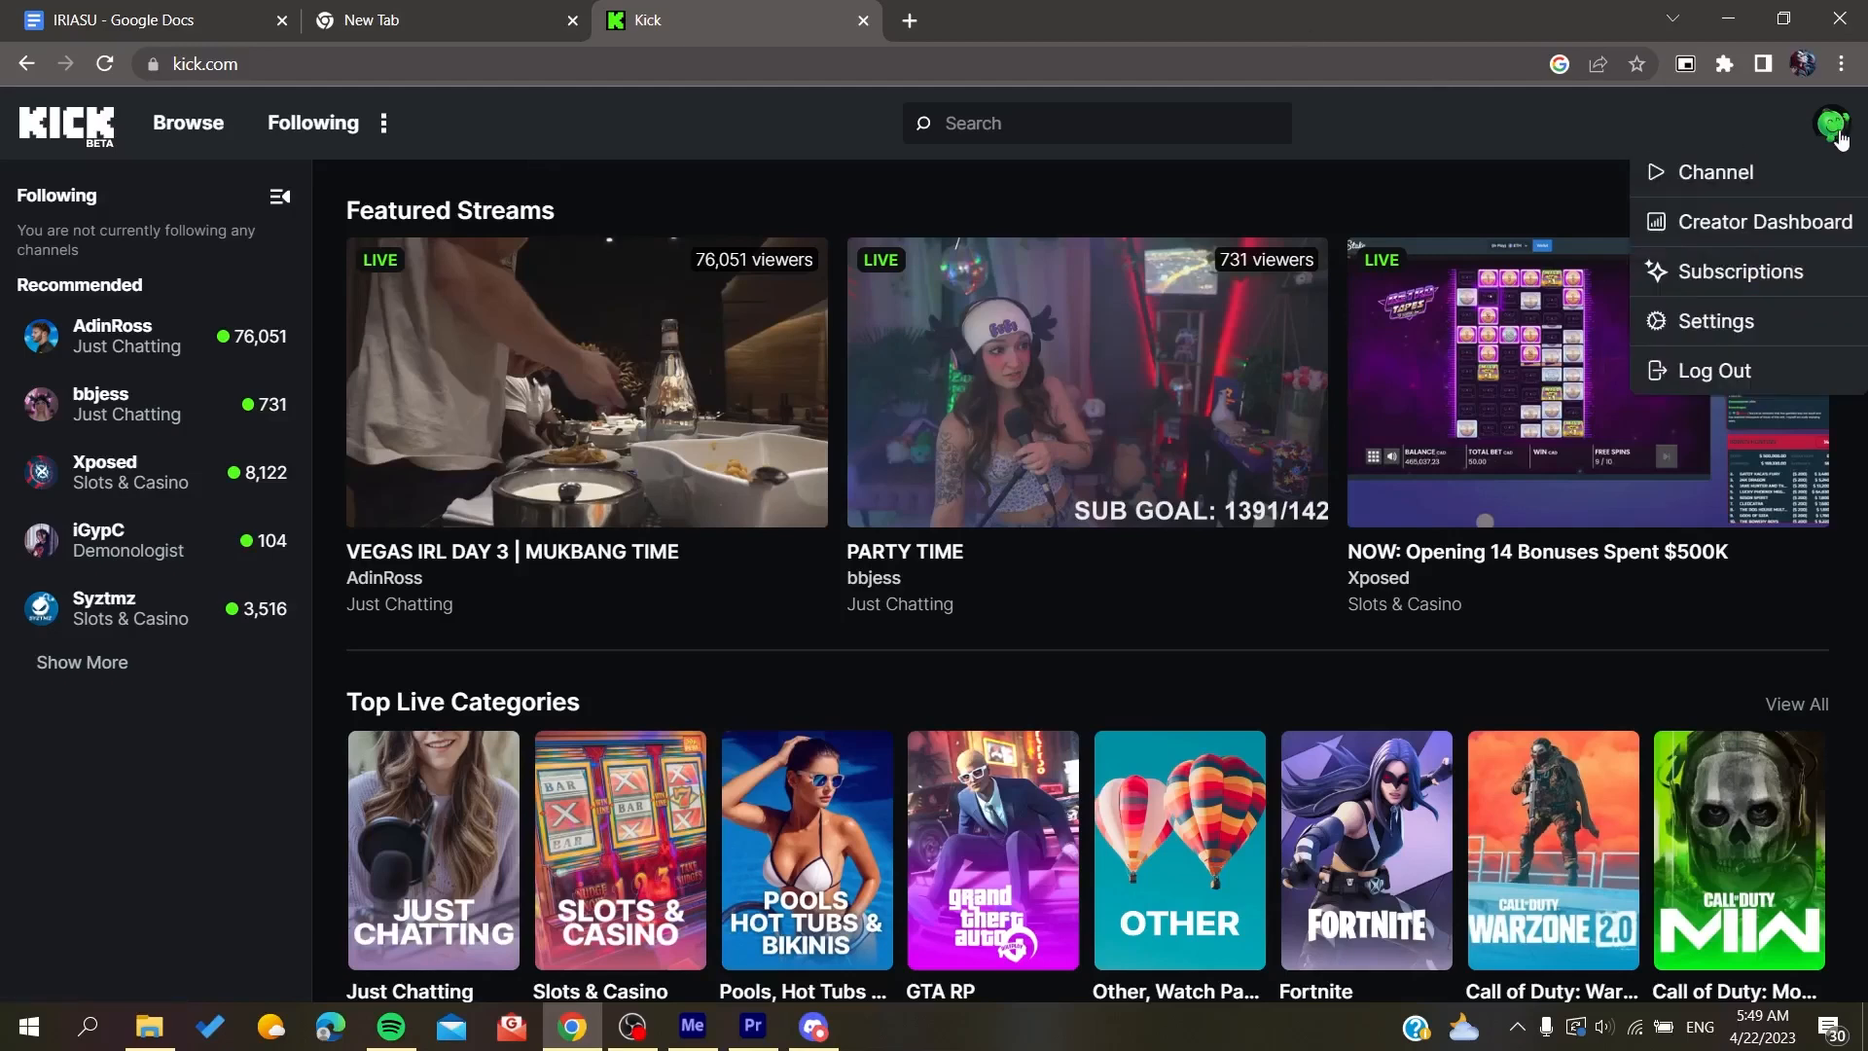
{"action": "left_click", "coordinate": [1720, 224]}
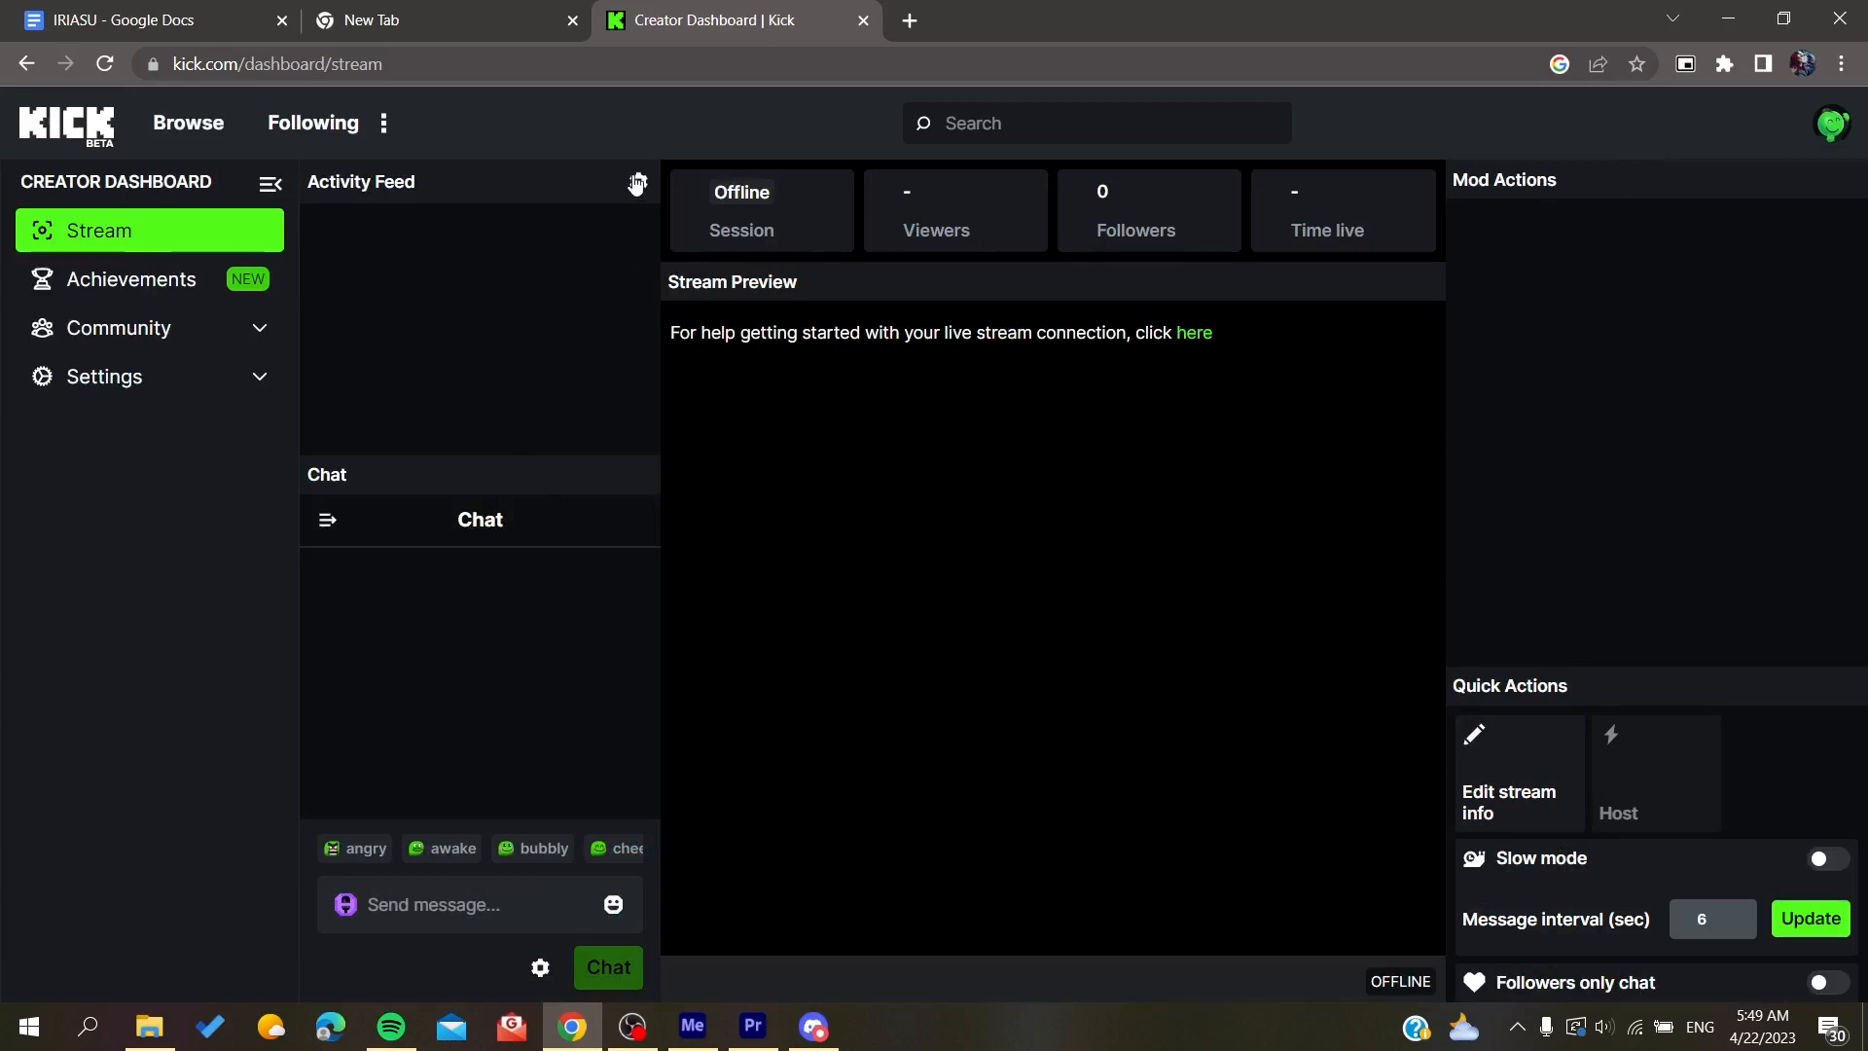
{"action": "left_click", "coordinate": [1835, 129]}
{"action": "left_click", "coordinate": [1688, 324]}
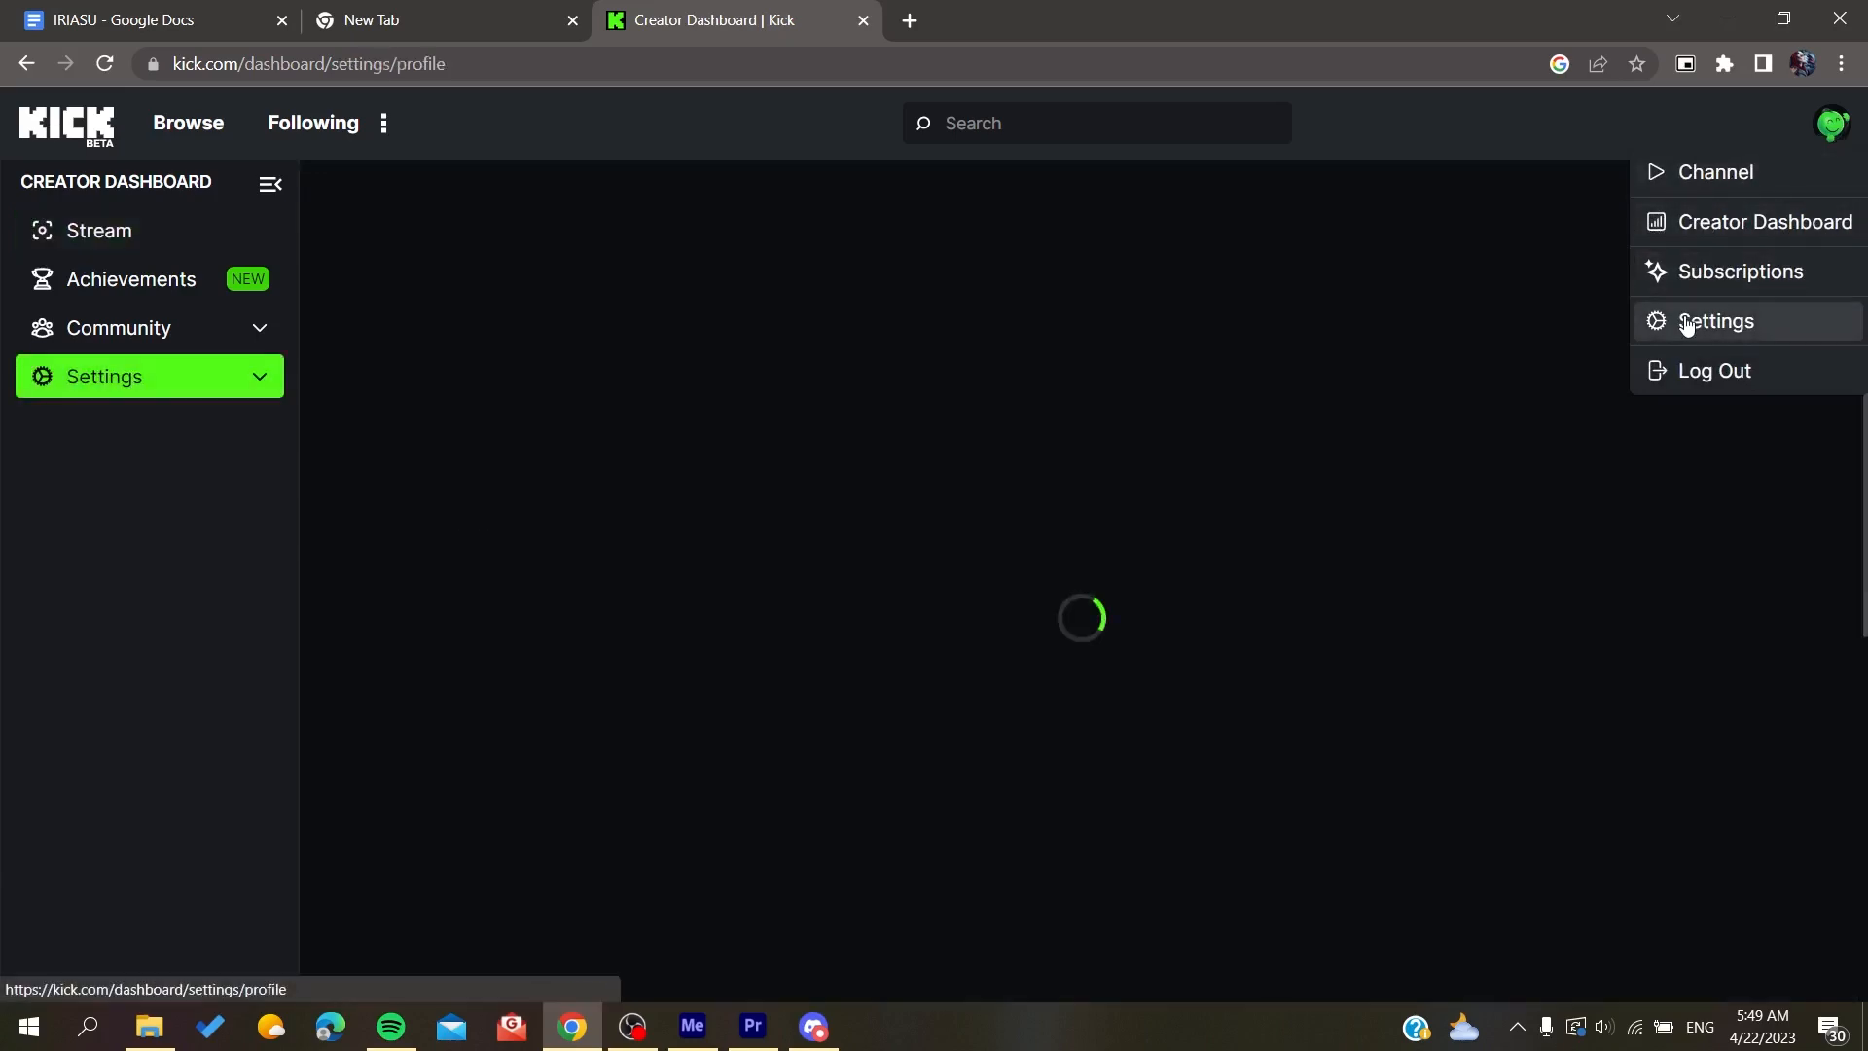
{"action": "scroll", "coordinate": [375, 448], "scroll_direction": "down", "scroll_amount": 10}
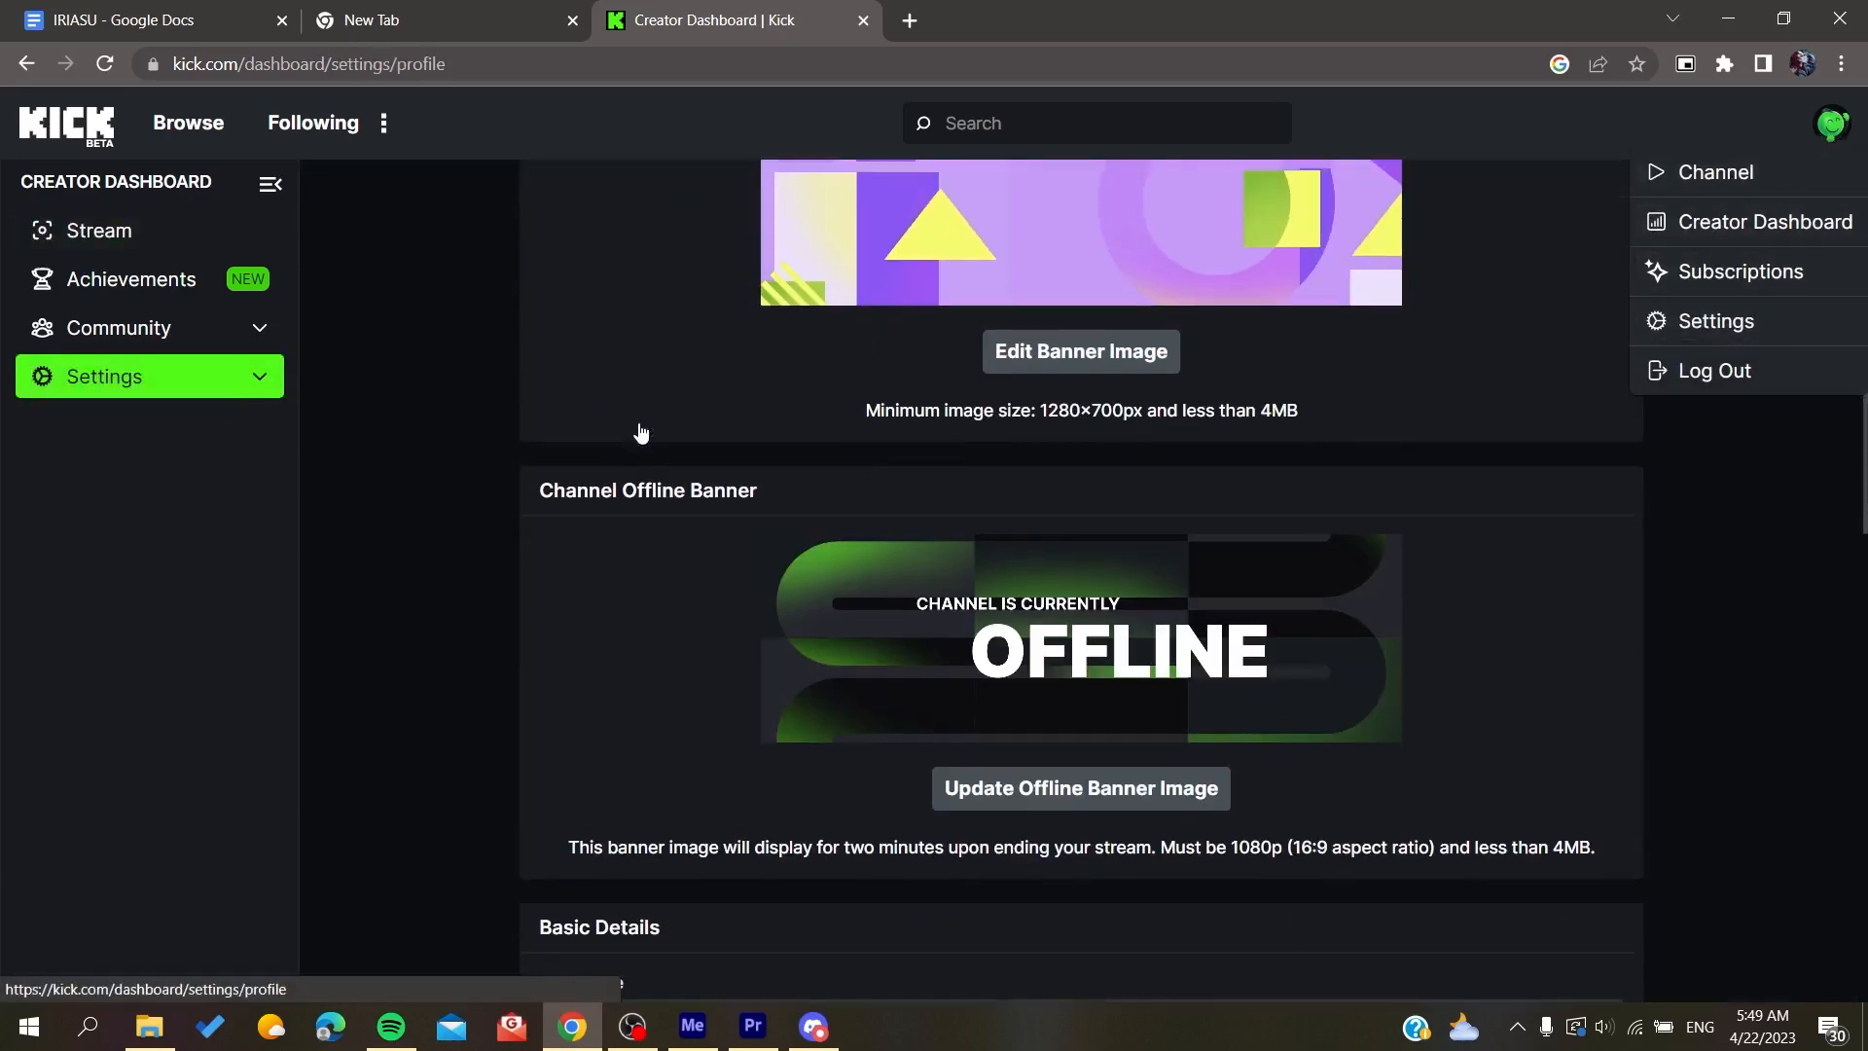
{"action": "scroll", "coordinate": [382, 506], "scroll_direction": "down", "scroll_amount": 6}
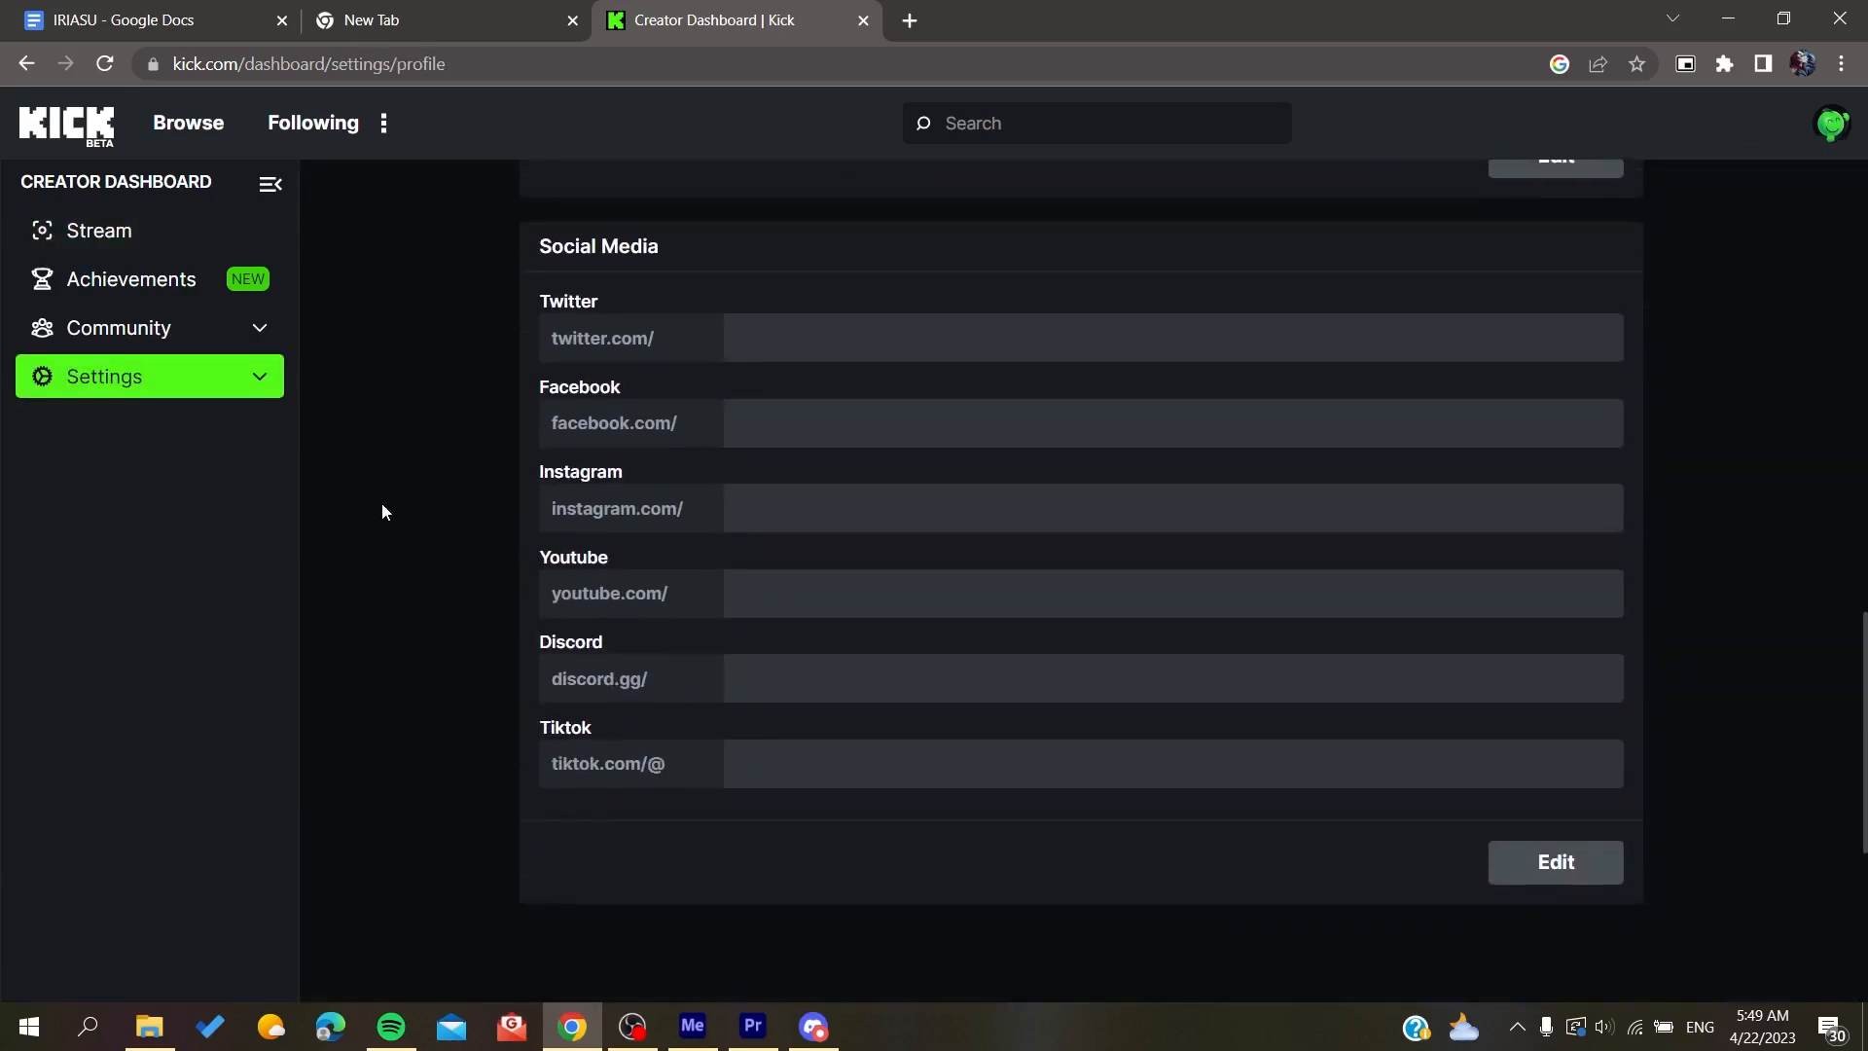
{"action": "scroll", "coordinate": [381, 512], "scroll_direction": "up", "scroll_amount": 1}
{"action": "left_click", "coordinate": [248, 375]}
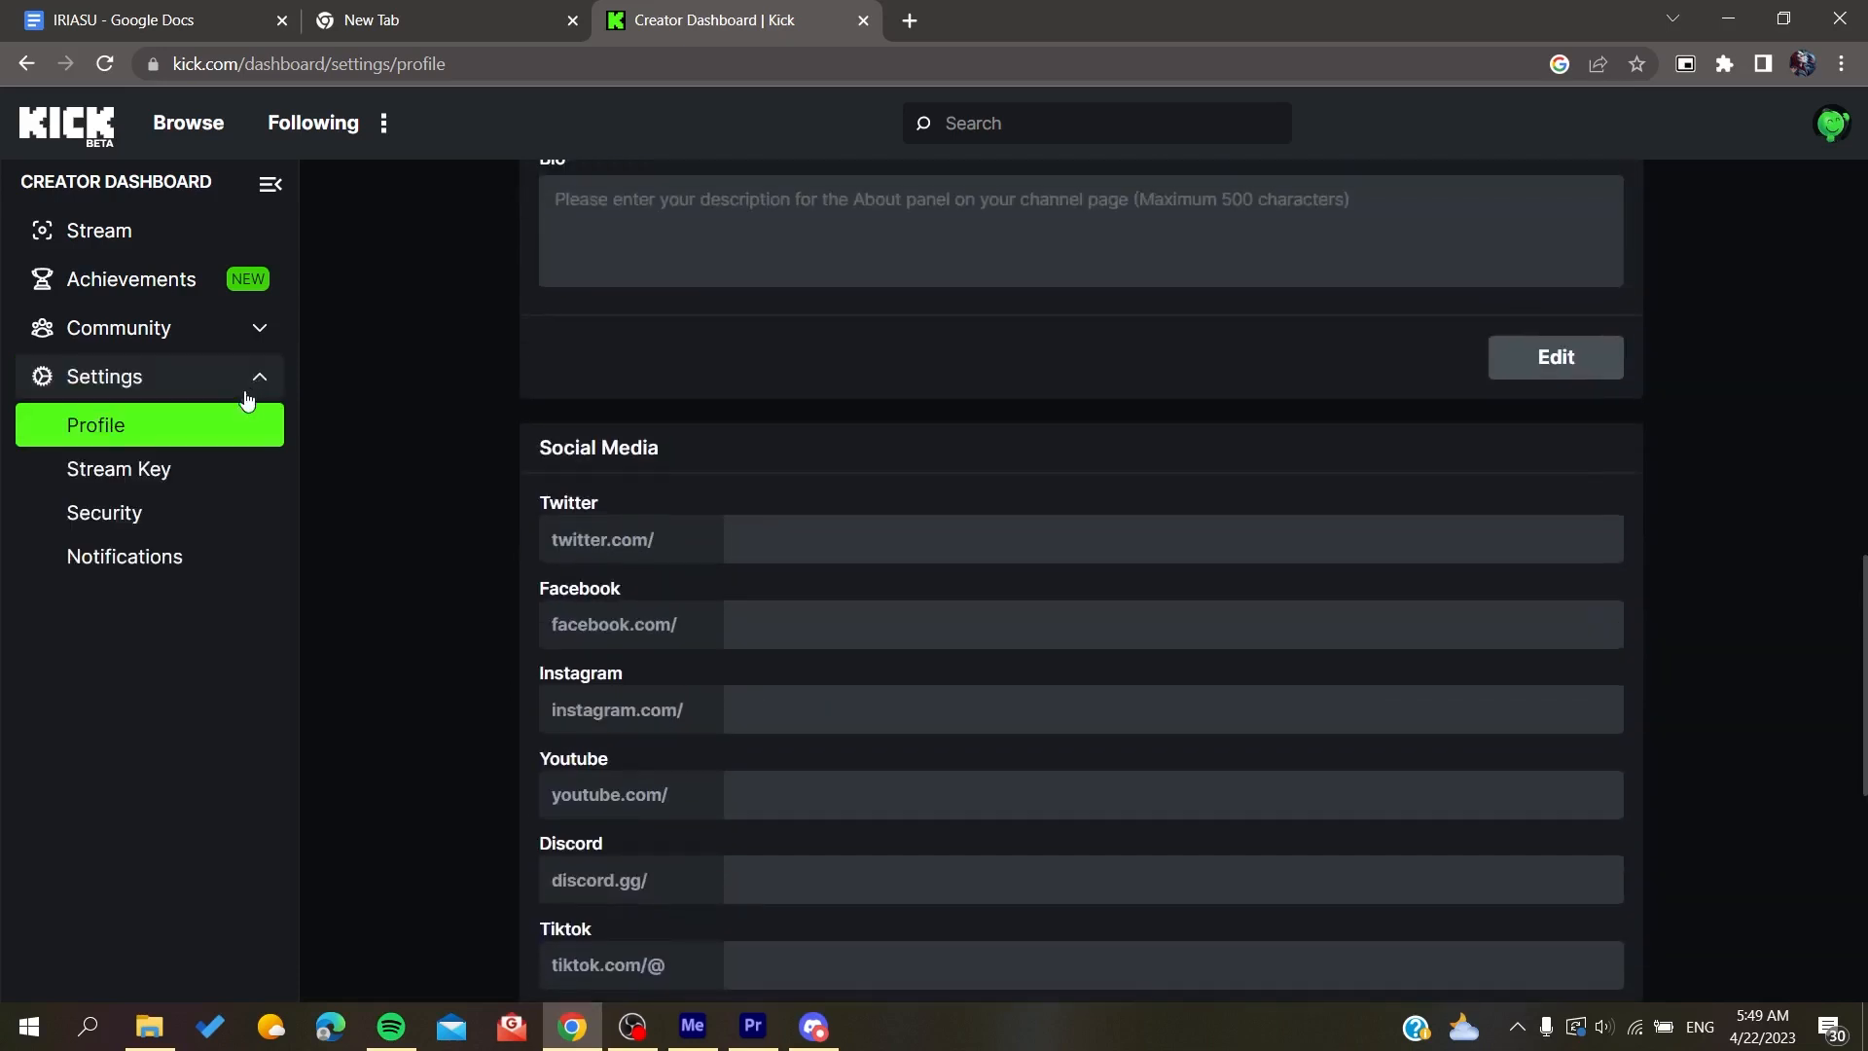
{"action": "left_click", "coordinate": [179, 471]}
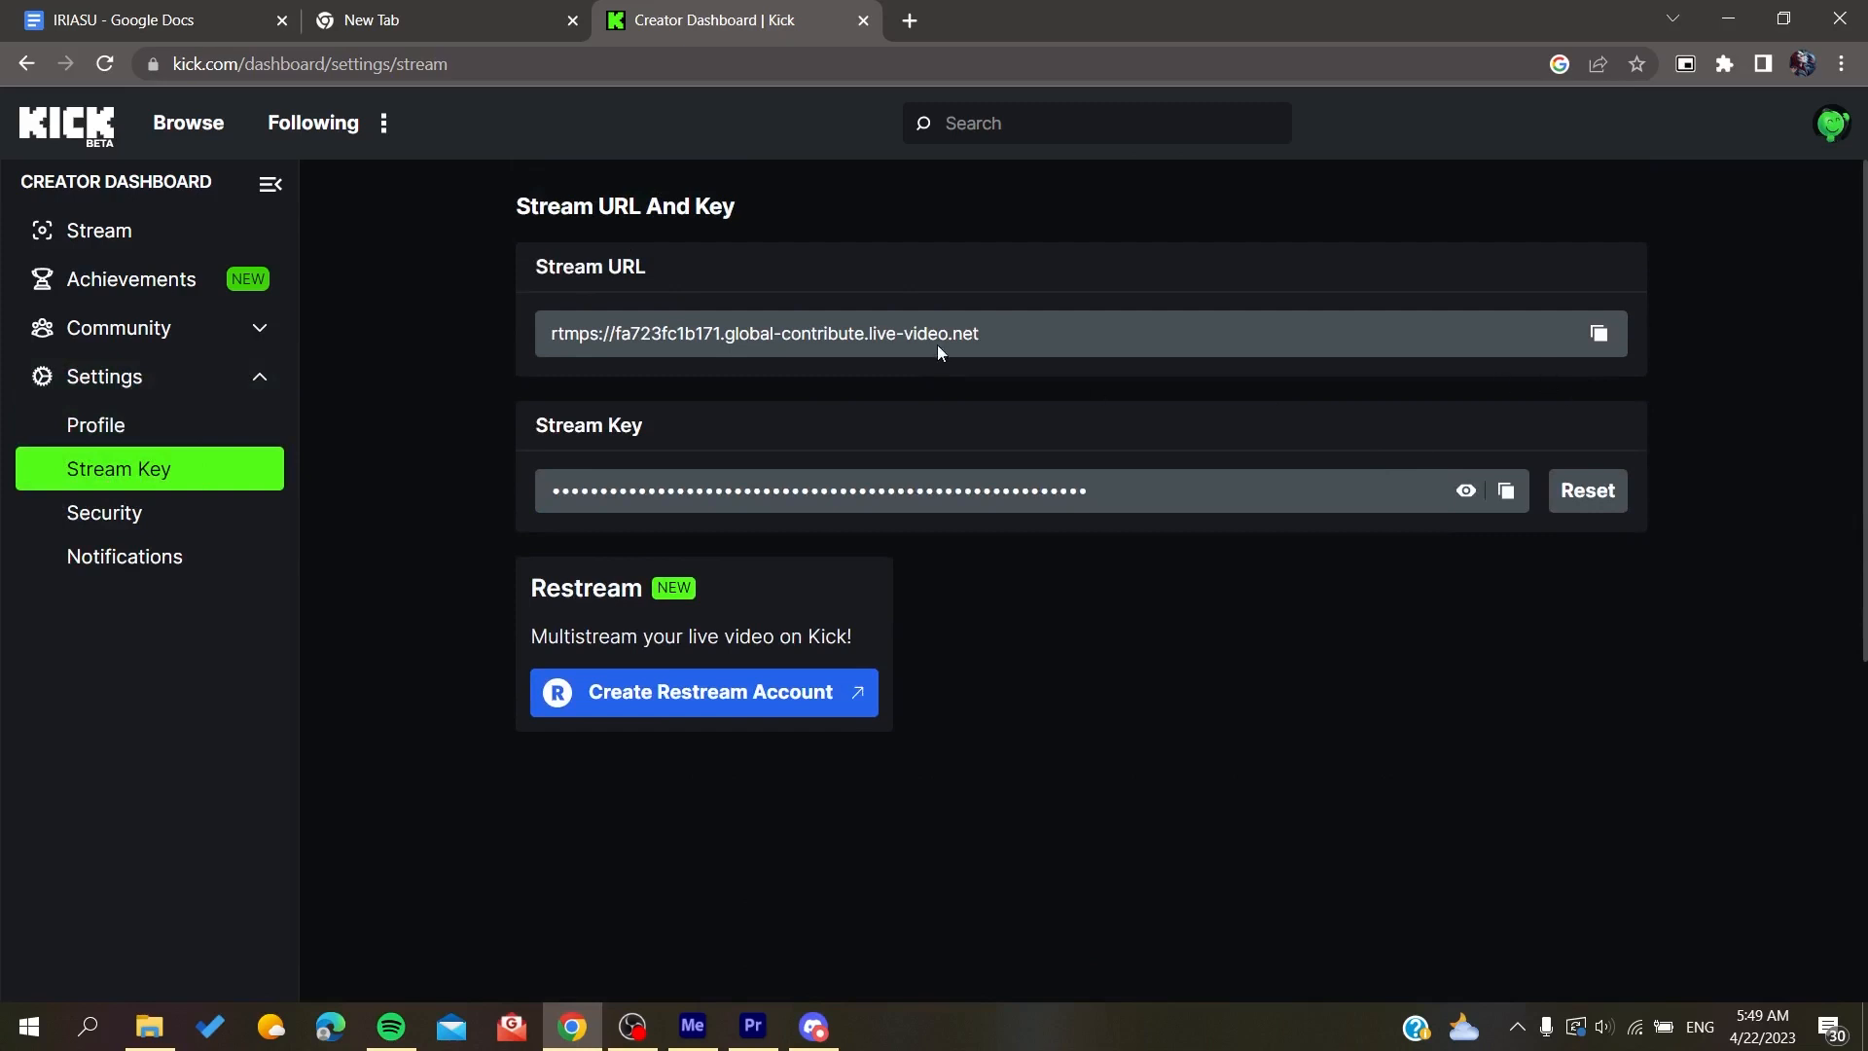
Step: Copy the Kick stream URL, switch to OBS and open its Stream settings from the Start Streaming prompt
{"action": "left_click_drag", "start_coordinate": [684, 256], "coordinate": [534, 265]}
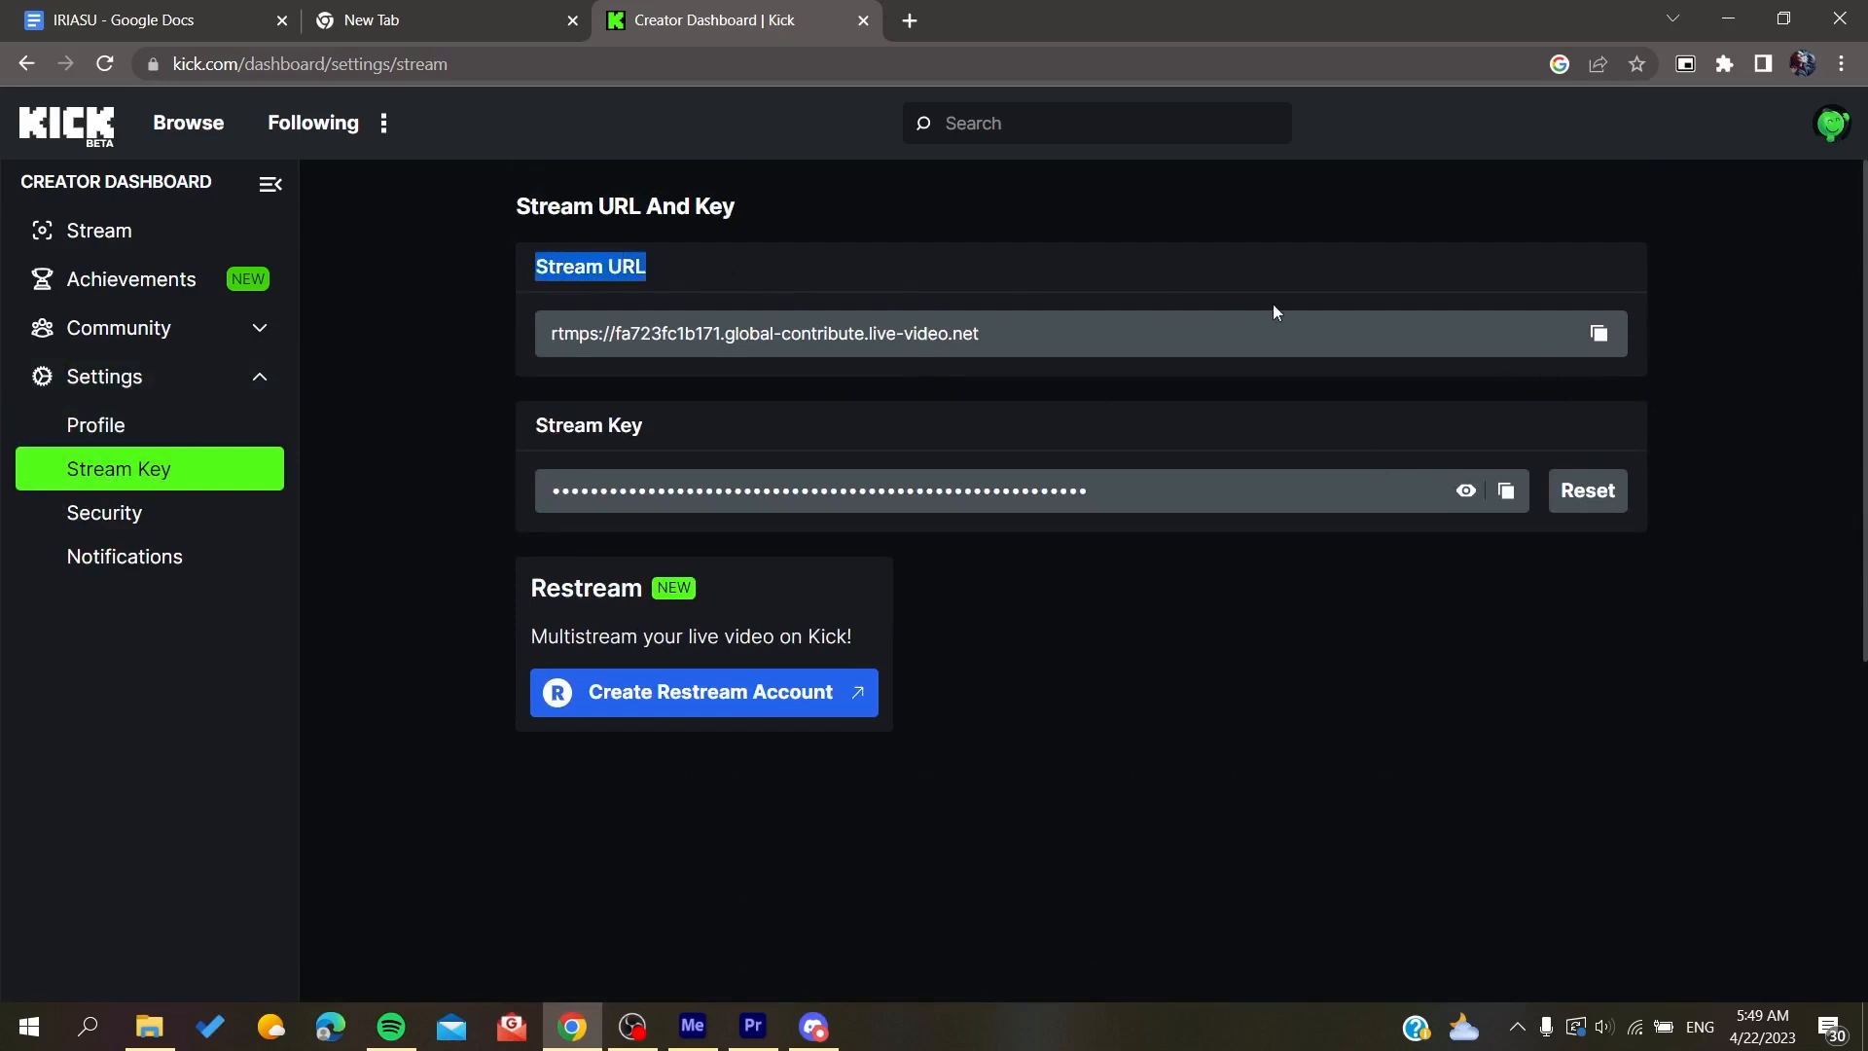
{"action": "left_click", "coordinate": [1599, 333]}
{"action": "left_click", "coordinate": [632, 1027]}
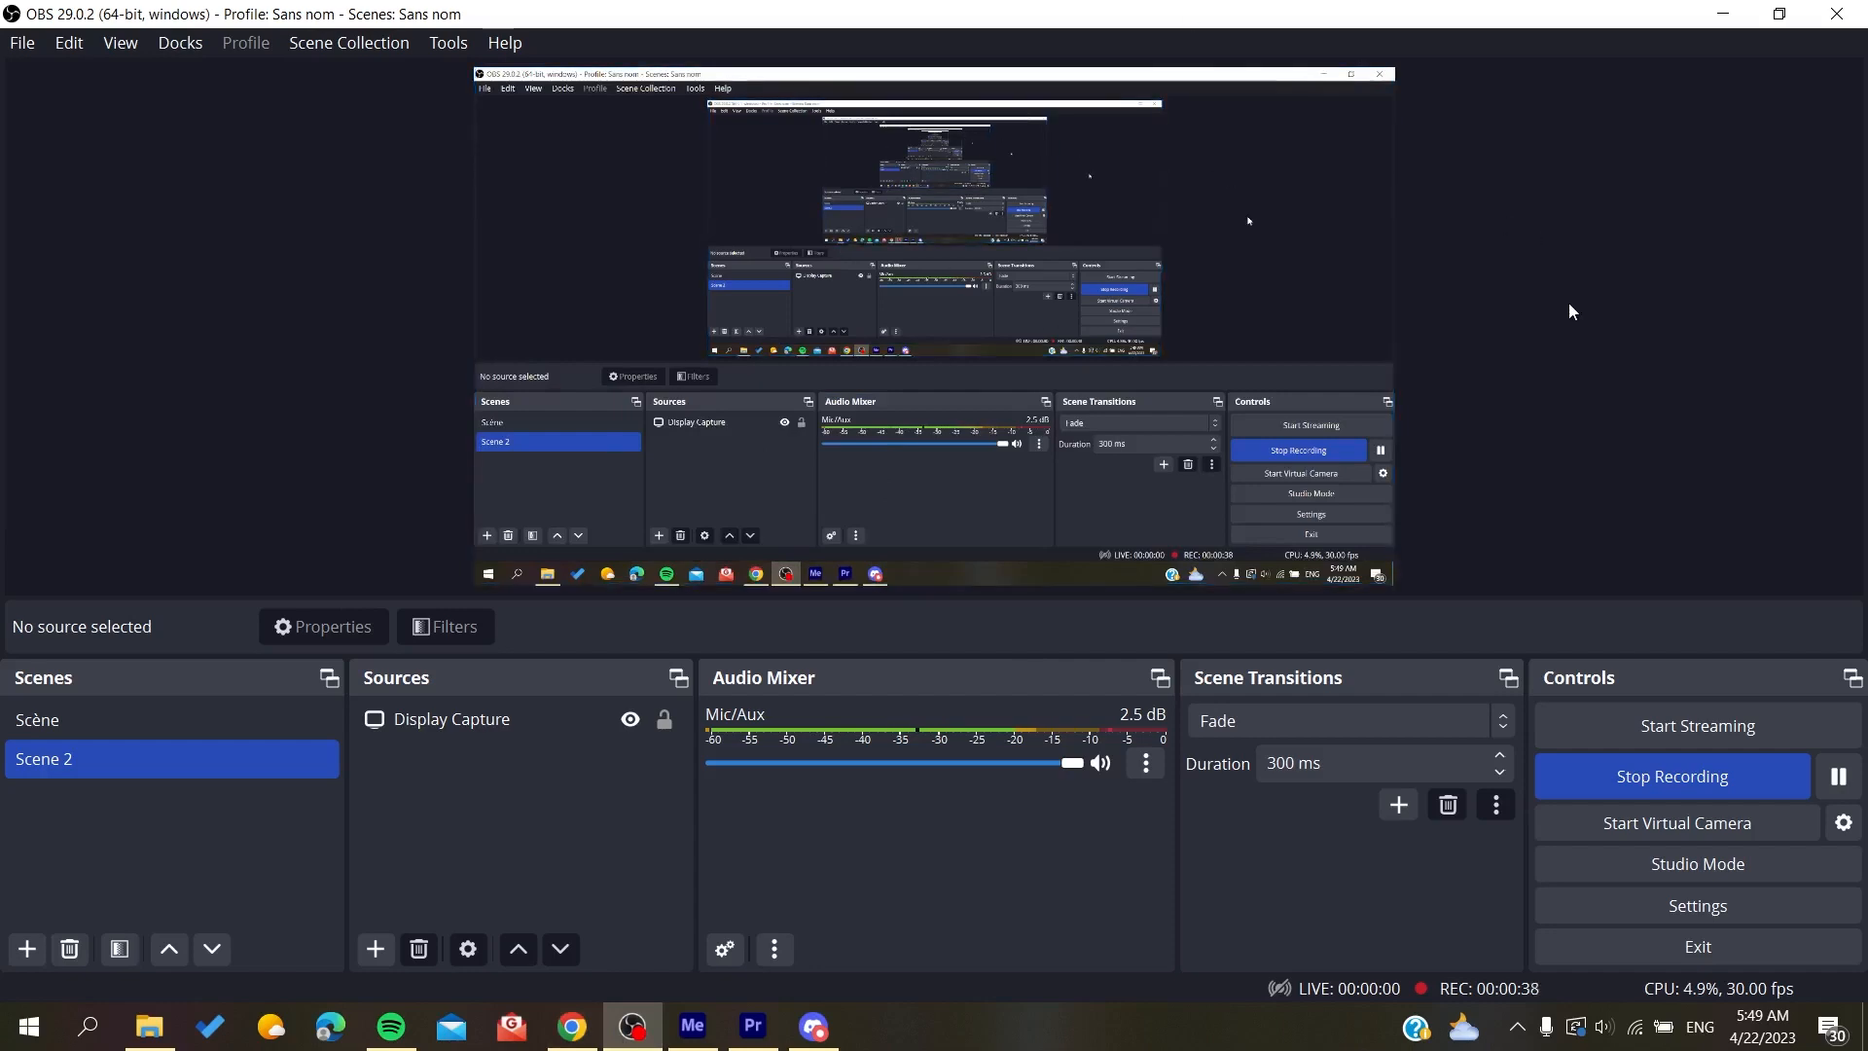
{"action": "left_click", "coordinate": [1626, 733]}
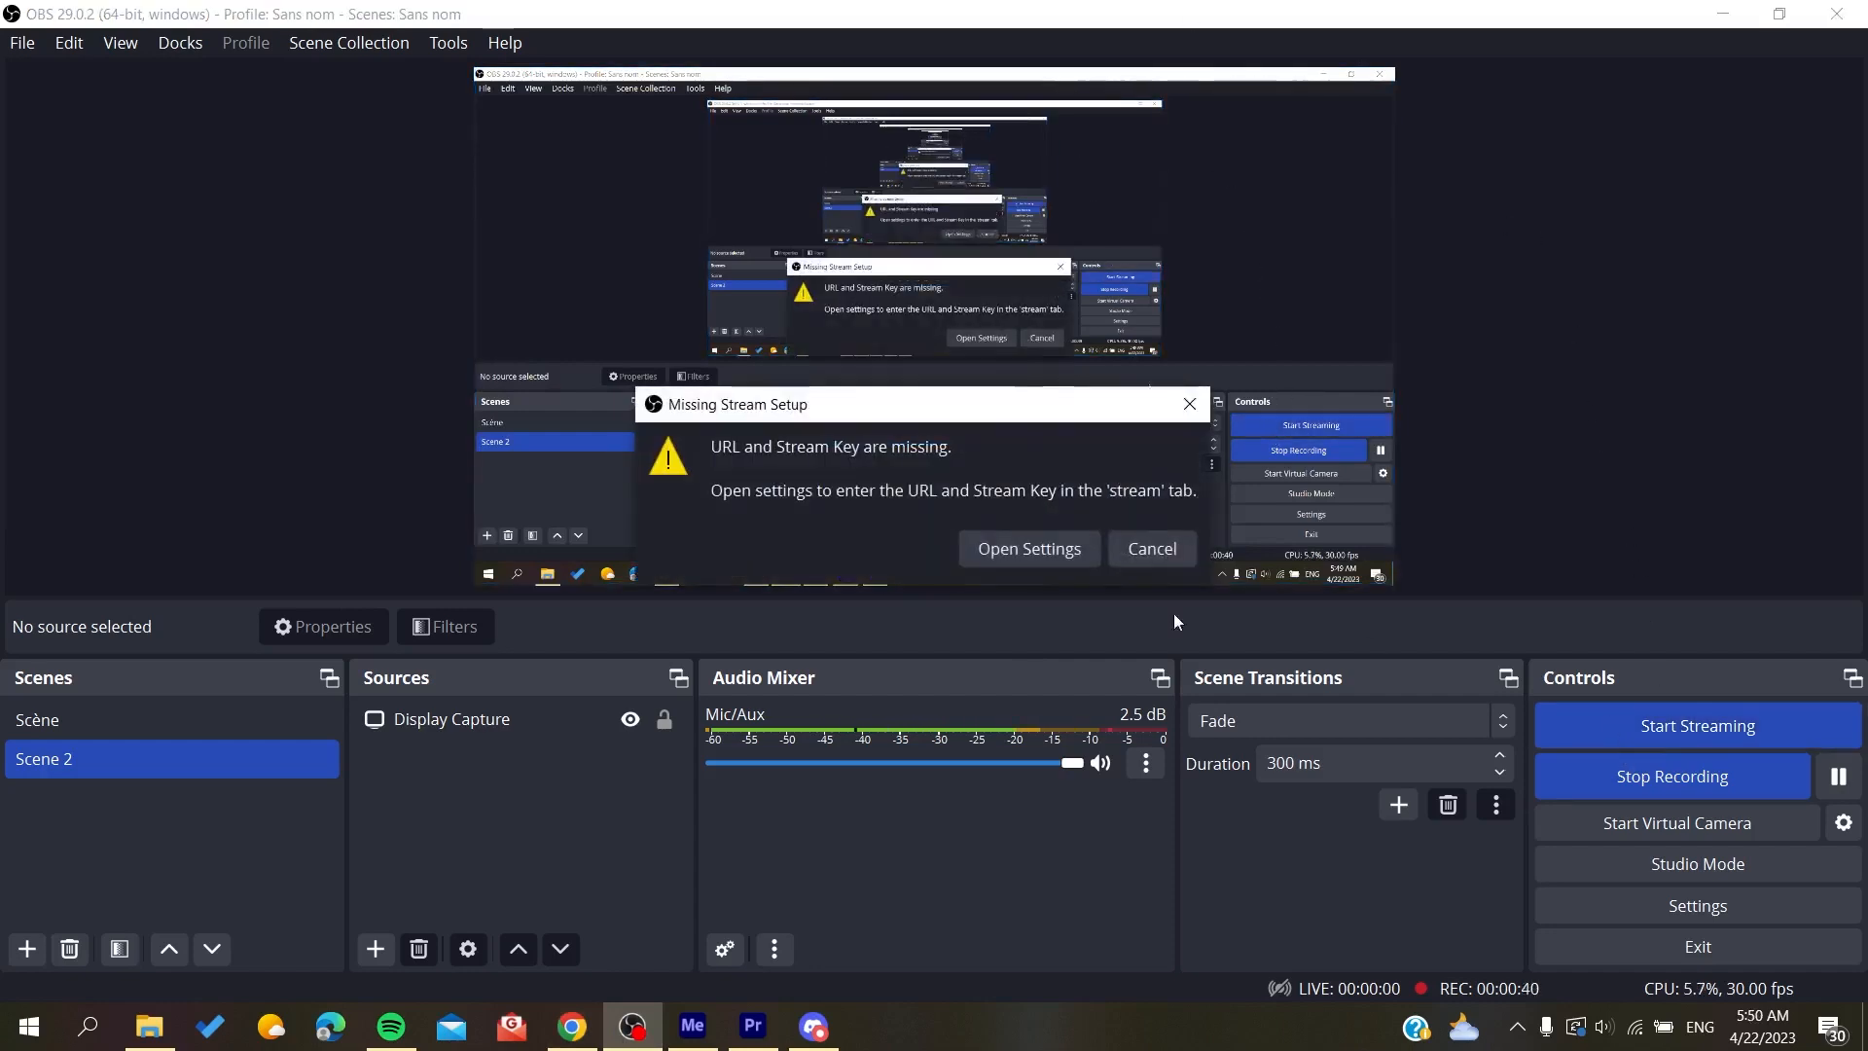
{"action": "left_click", "coordinate": [1022, 549]}
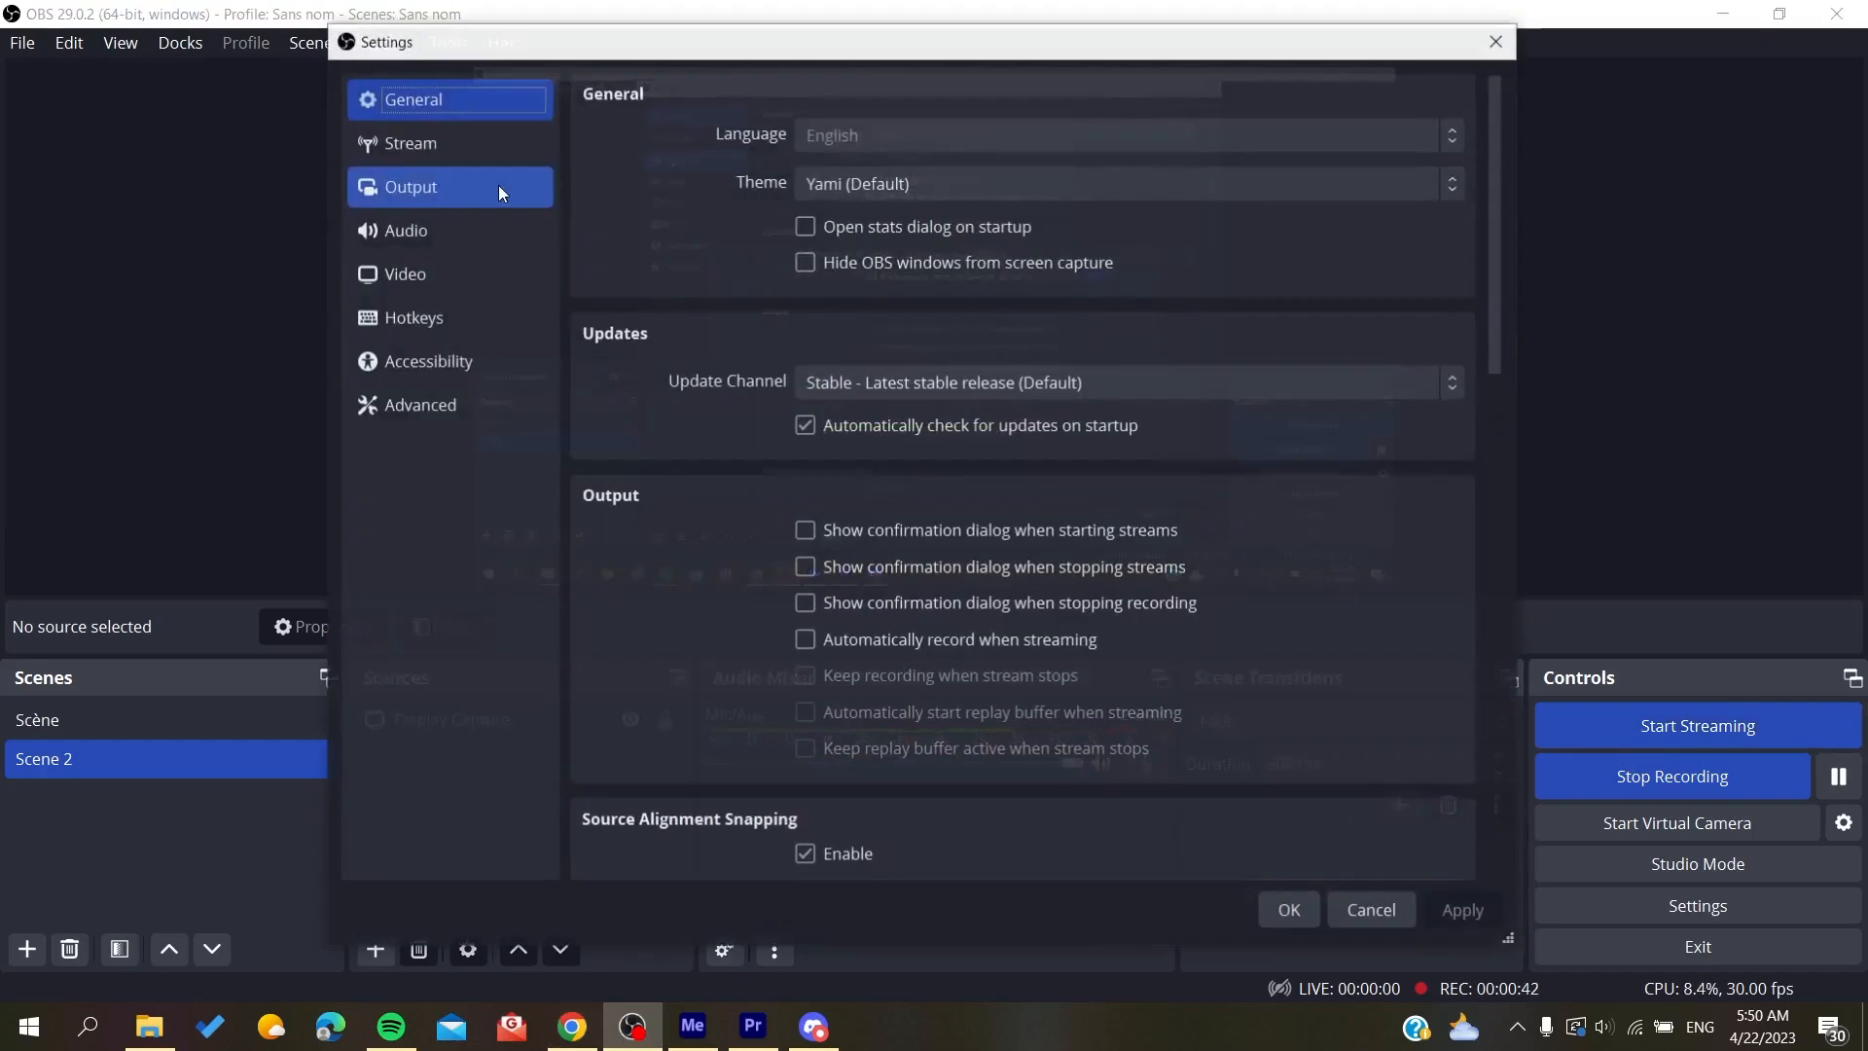
{"action": "left_click", "coordinate": [469, 144]}
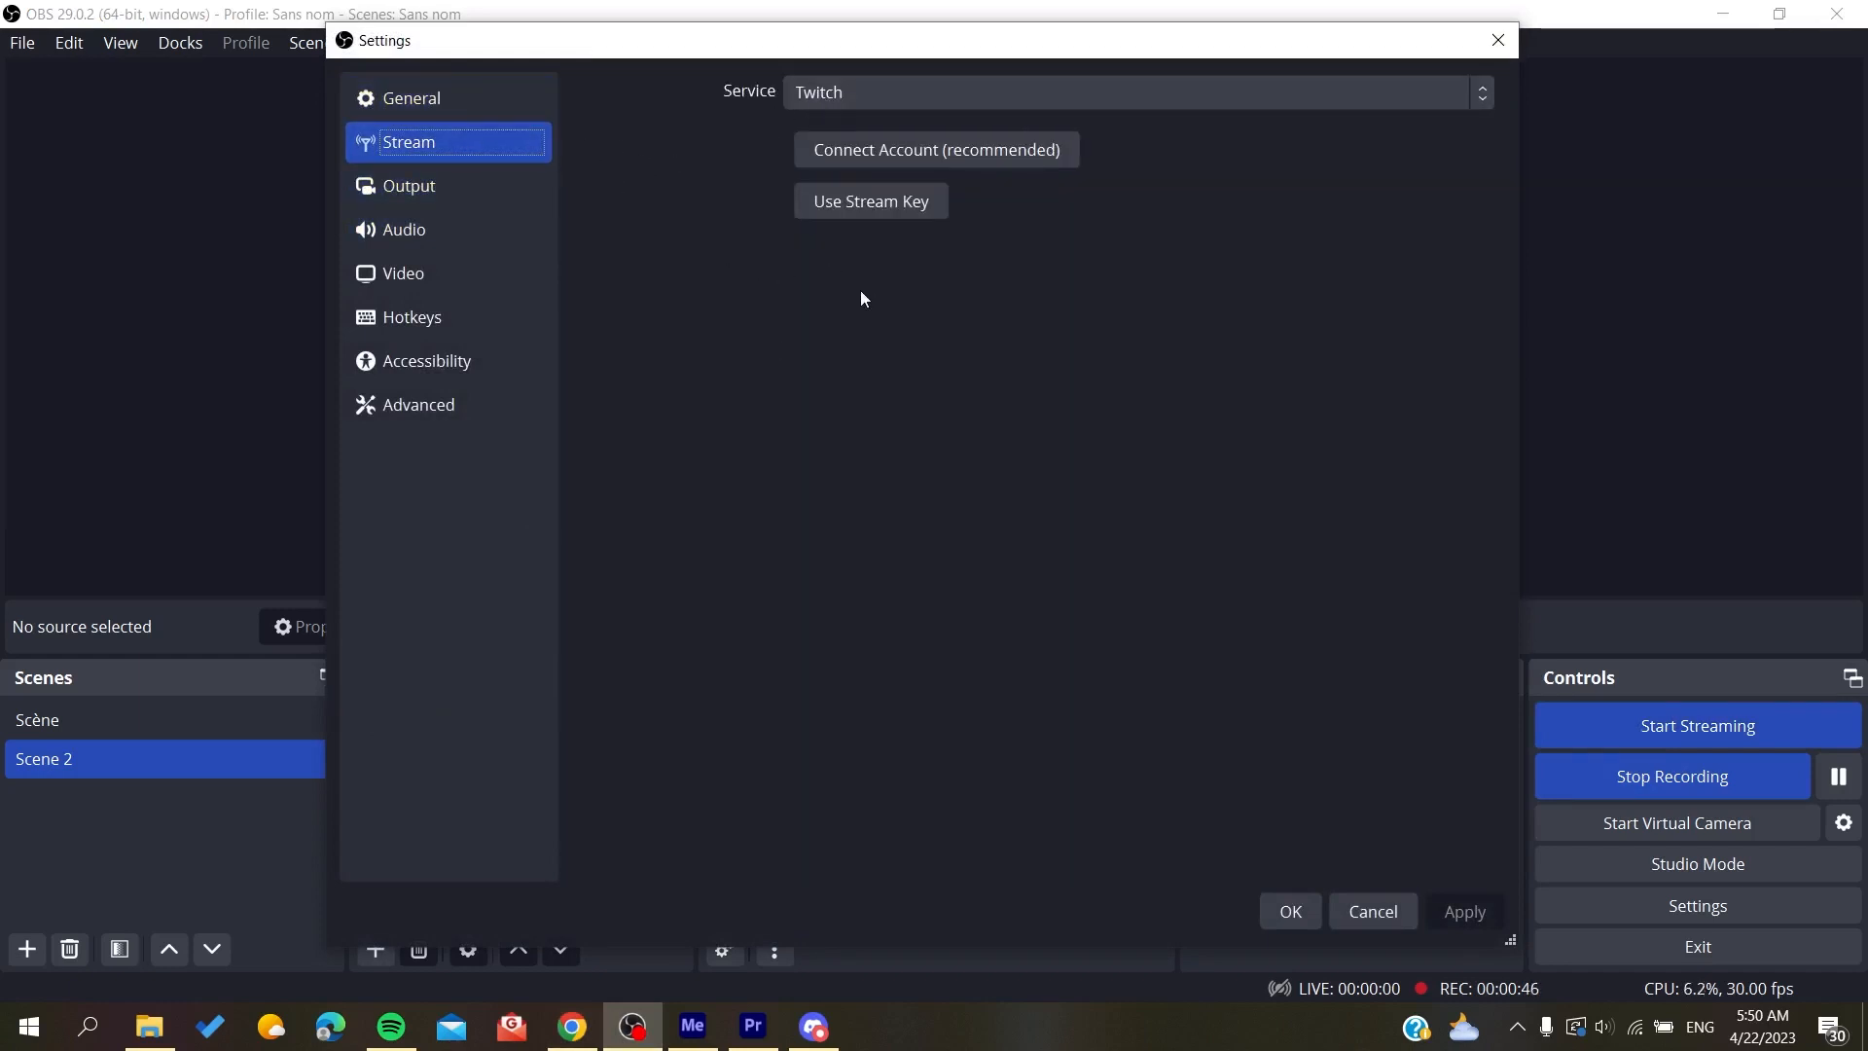
Step: Set the streaming service to Custom and paste rtmps://fa723fc1b171.global-contribute.live-video.net as the server
{"action": "left_click", "coordinate": [895, 101]}
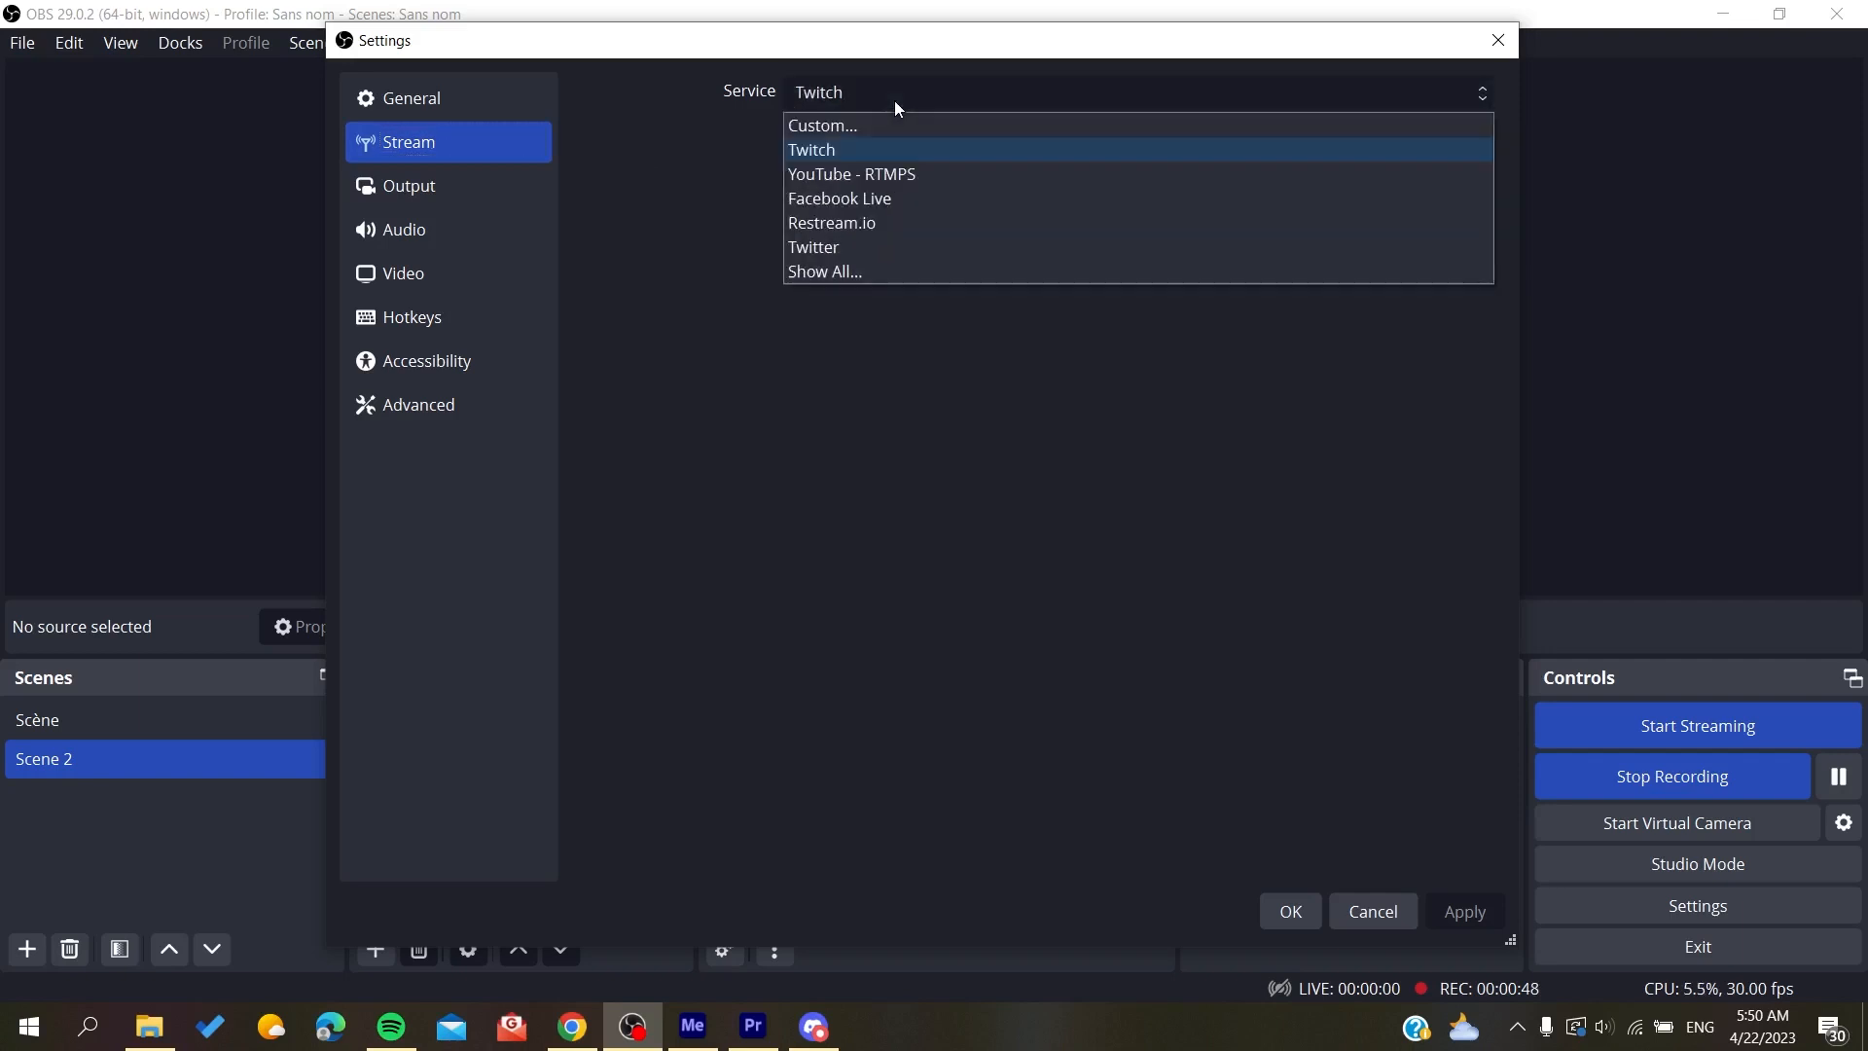
{"action": "left_click", "coordinate": [882, 124]}
{"action": "left_click", "coordinate": [833, 156]}
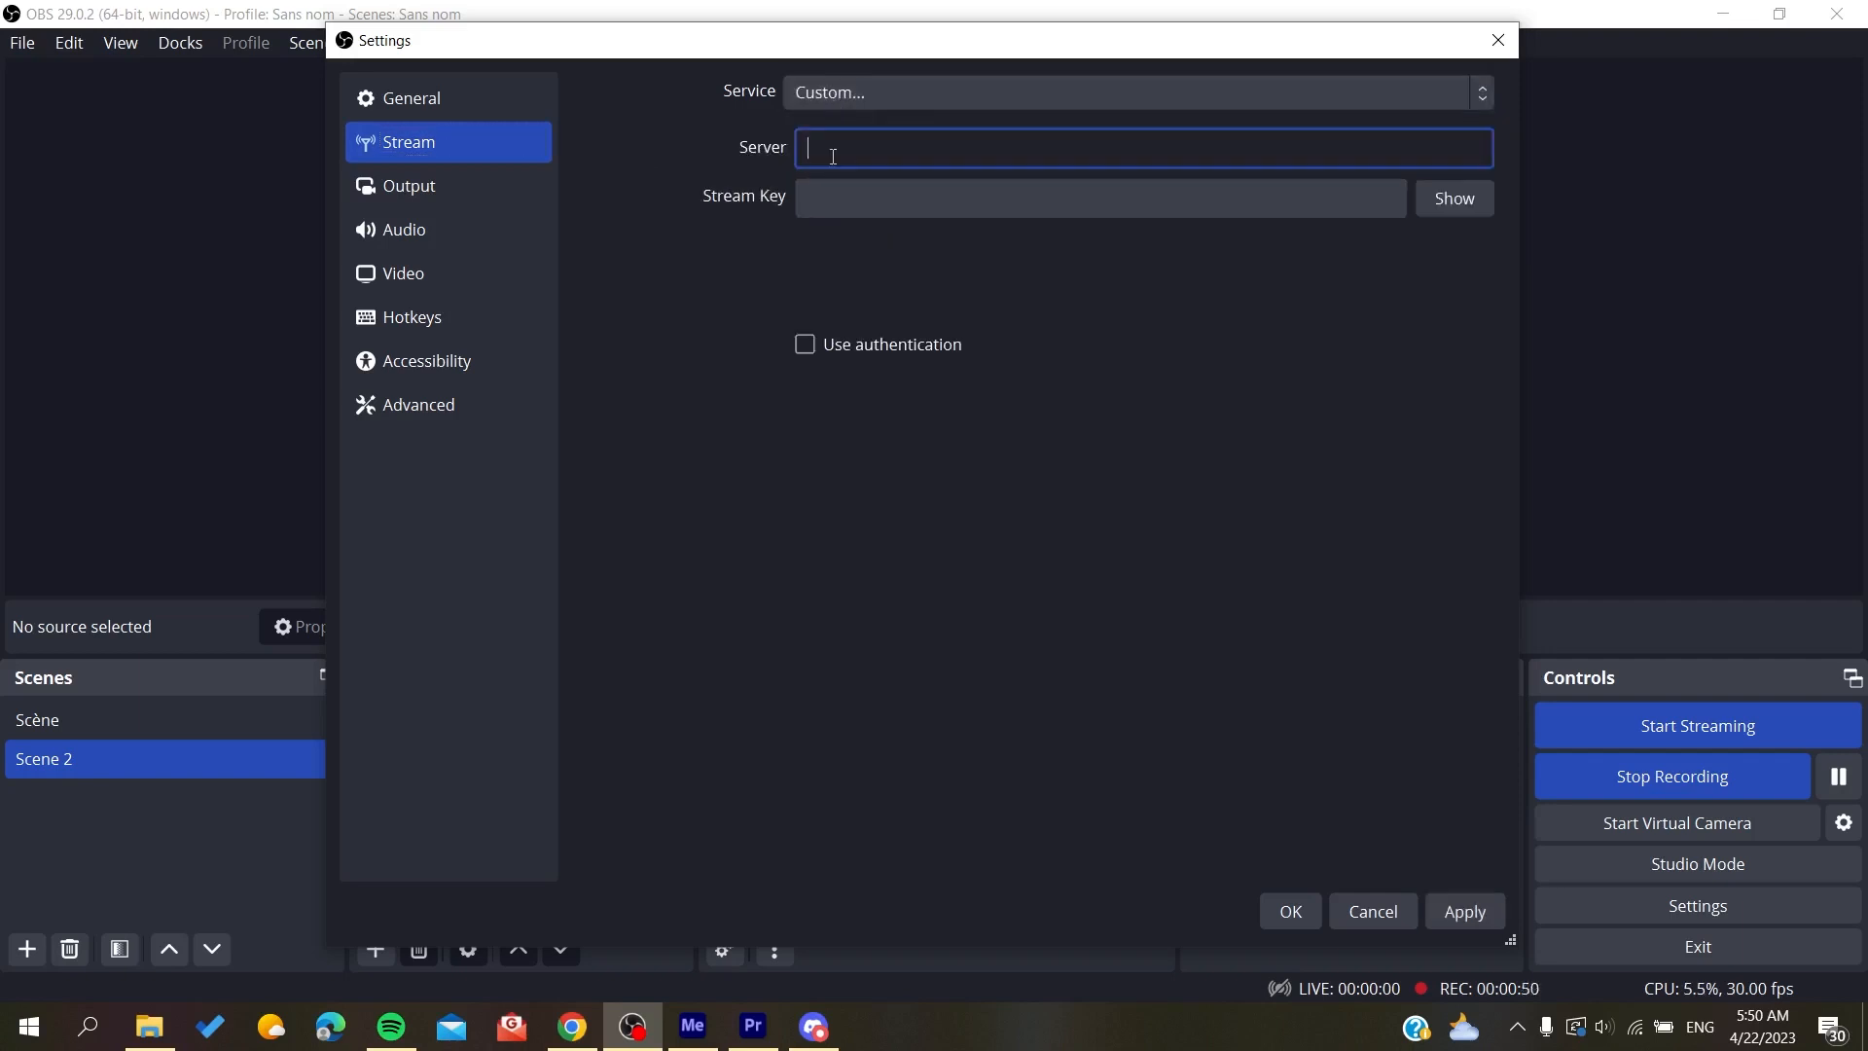
{"action": "key", "text": "ctrl+v"}
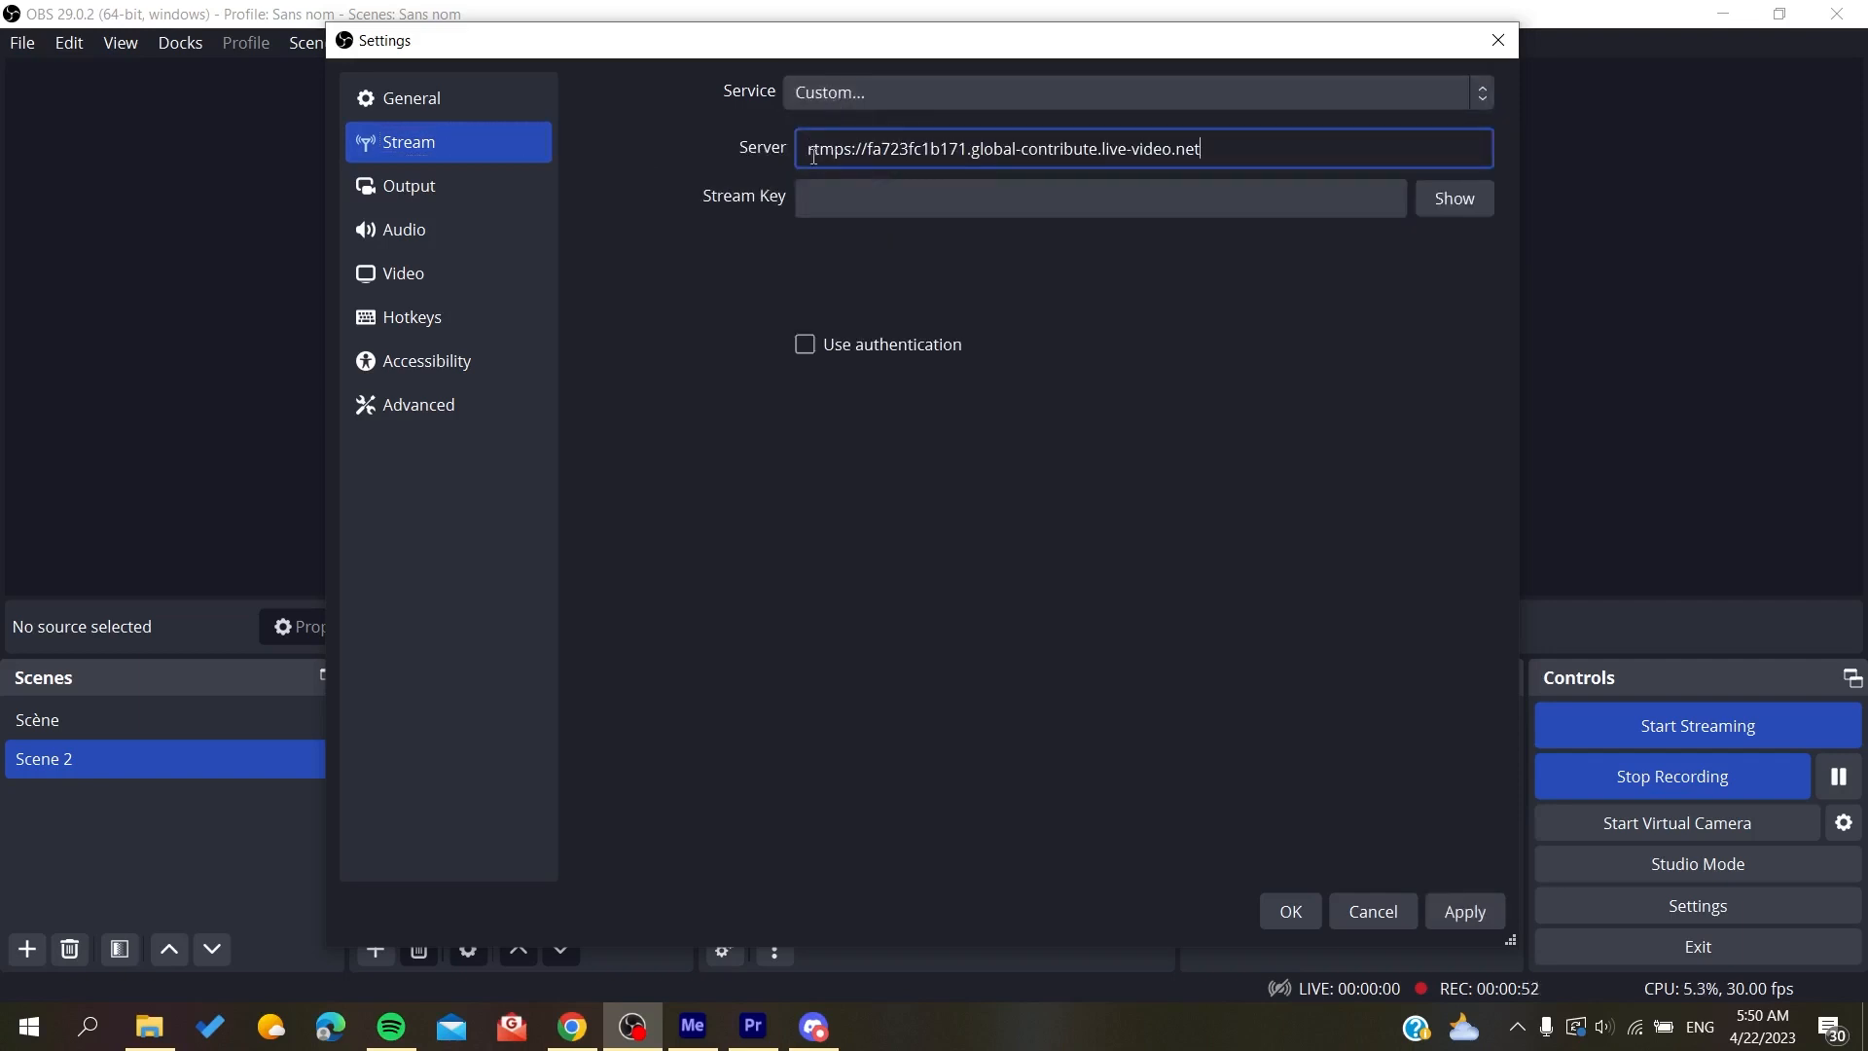
Step: Copy the stream key from the Kick page in Chrome and paste it into the OBS Stream Key field
{"action": "left_click", "coordinate": [572, 1027]}
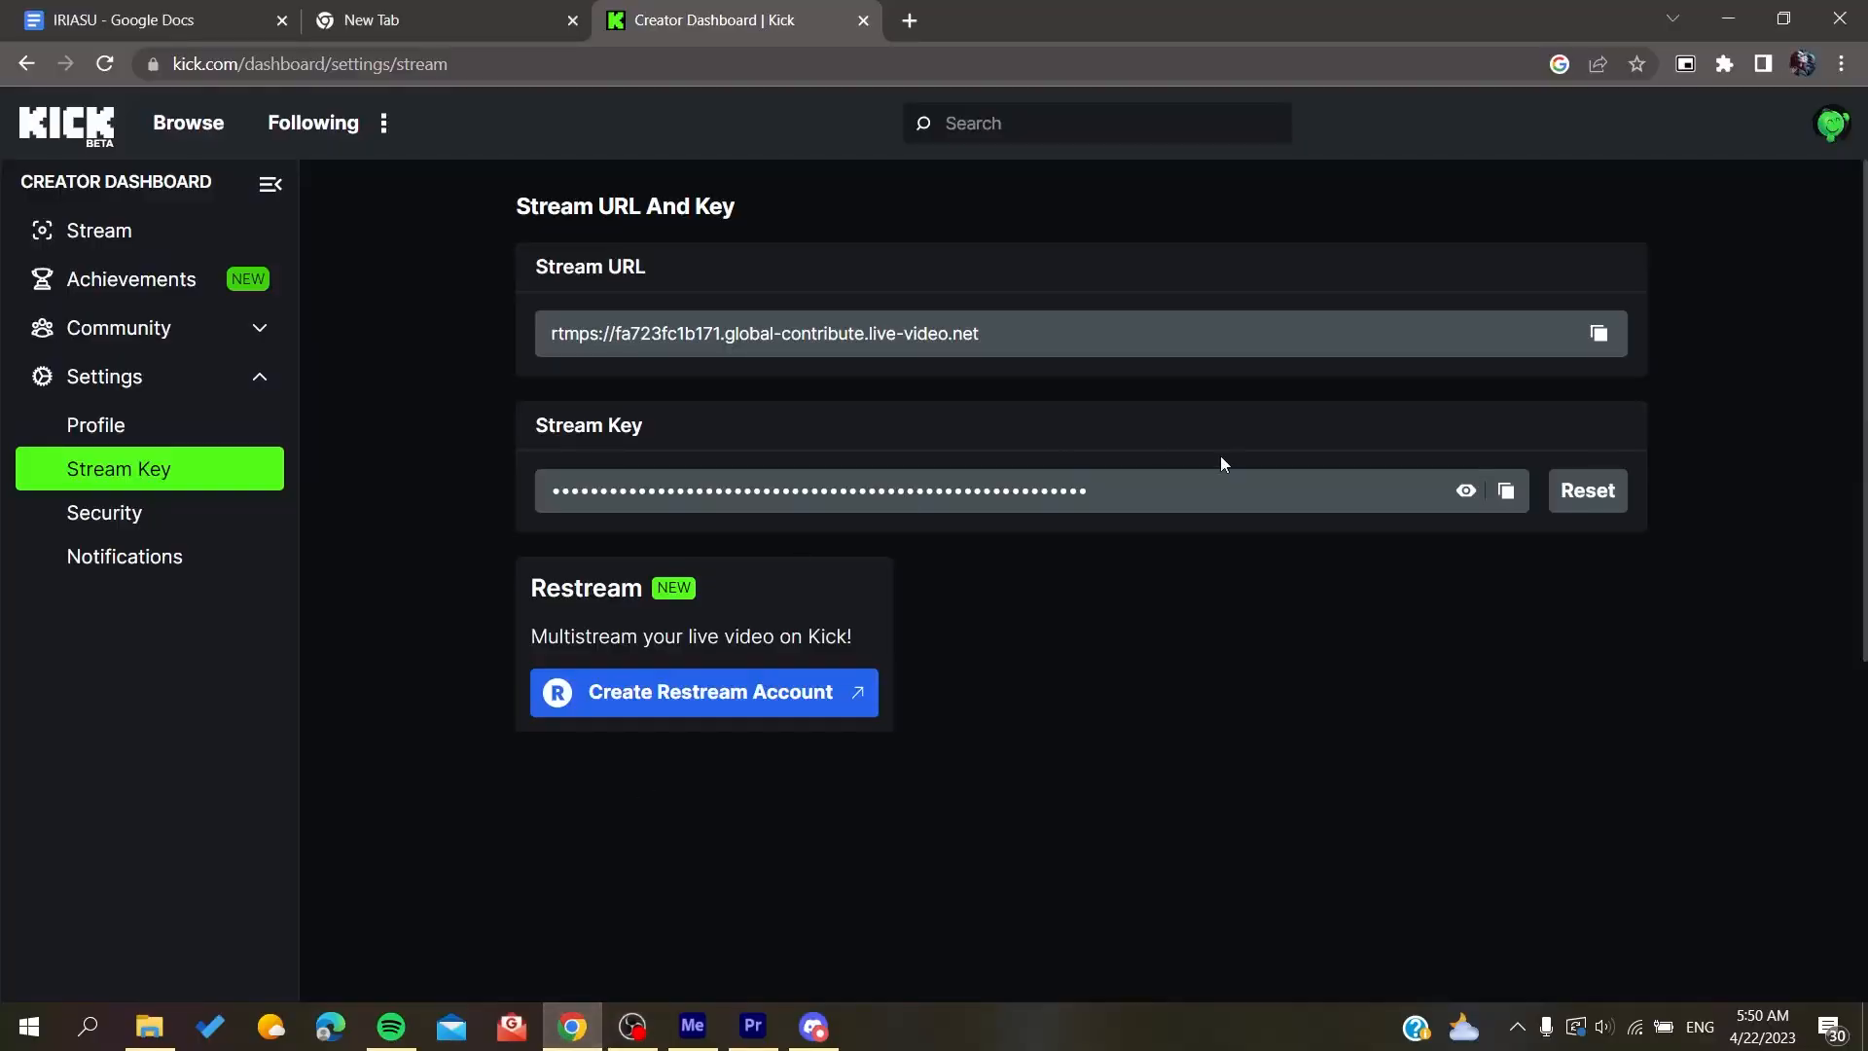
{"action": "left_click", "coordinate": [1520, 493]}
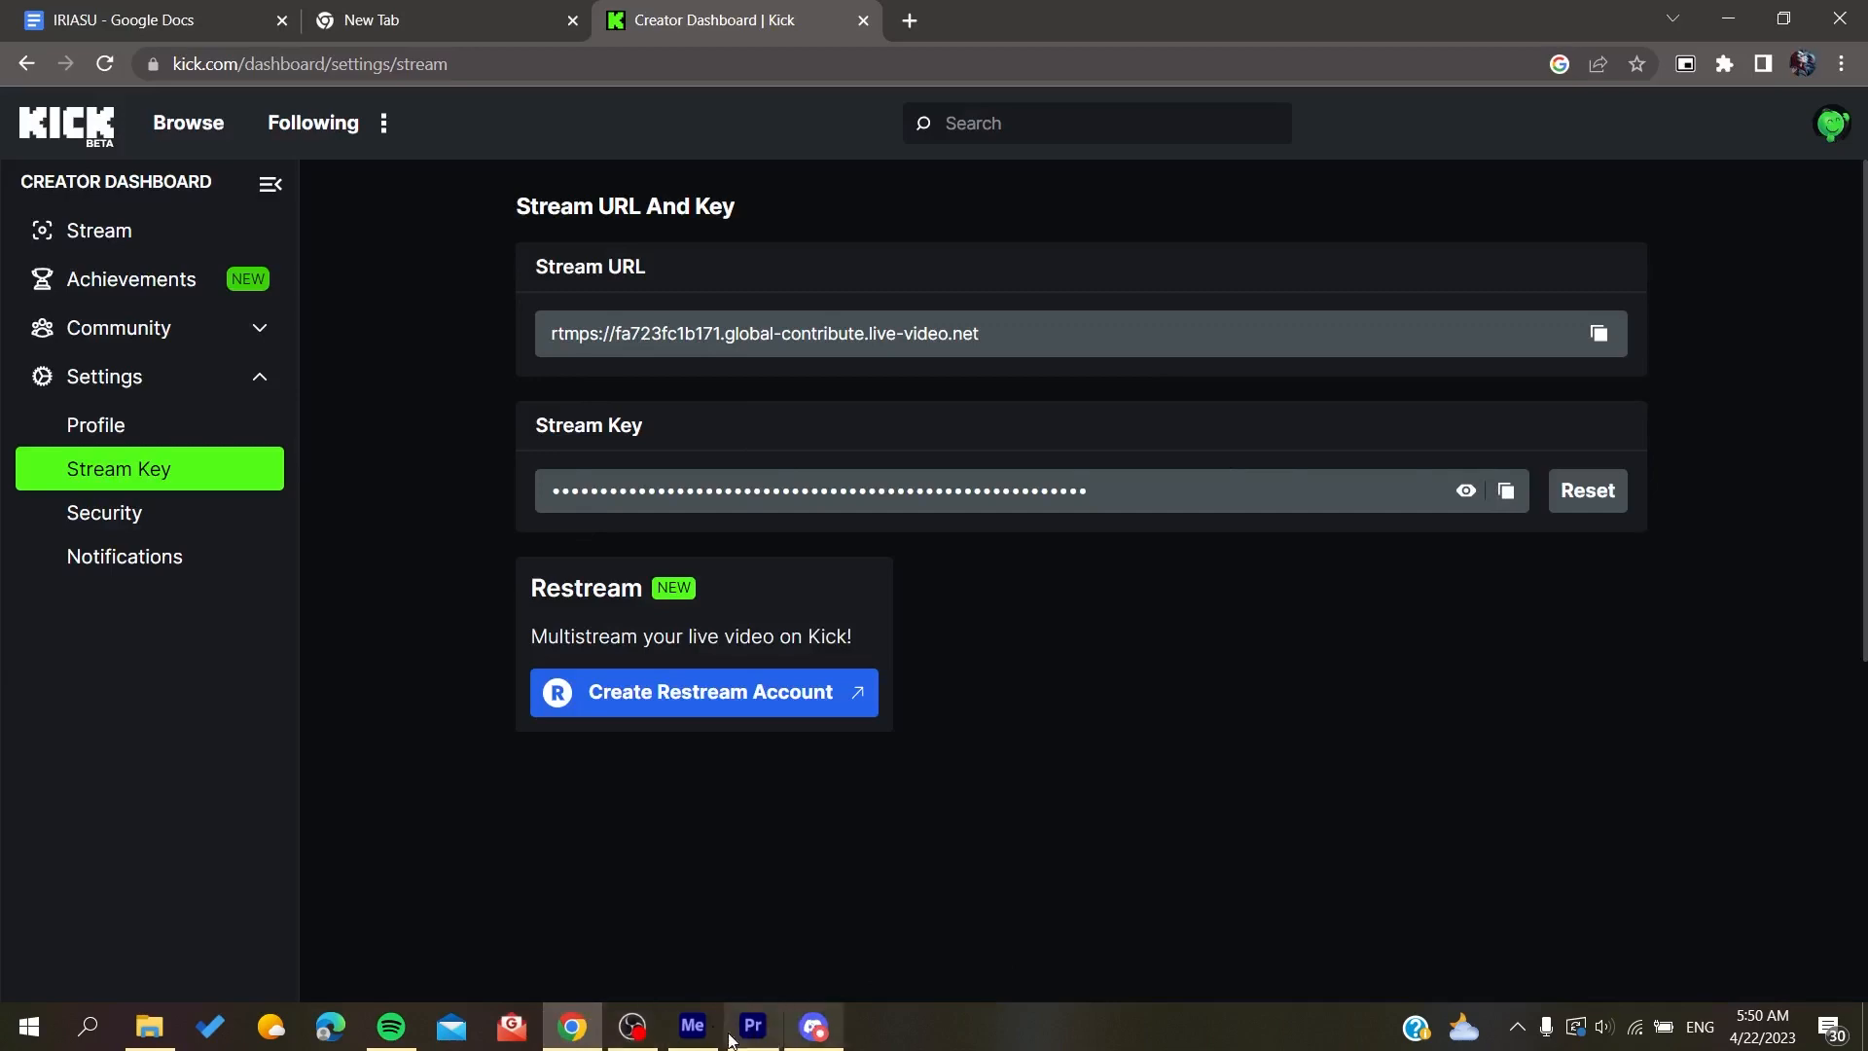
{"action": "left_click", "coordinate": [632, 1026]}
{"action": "left_click", "coordinate": [901, 196]}
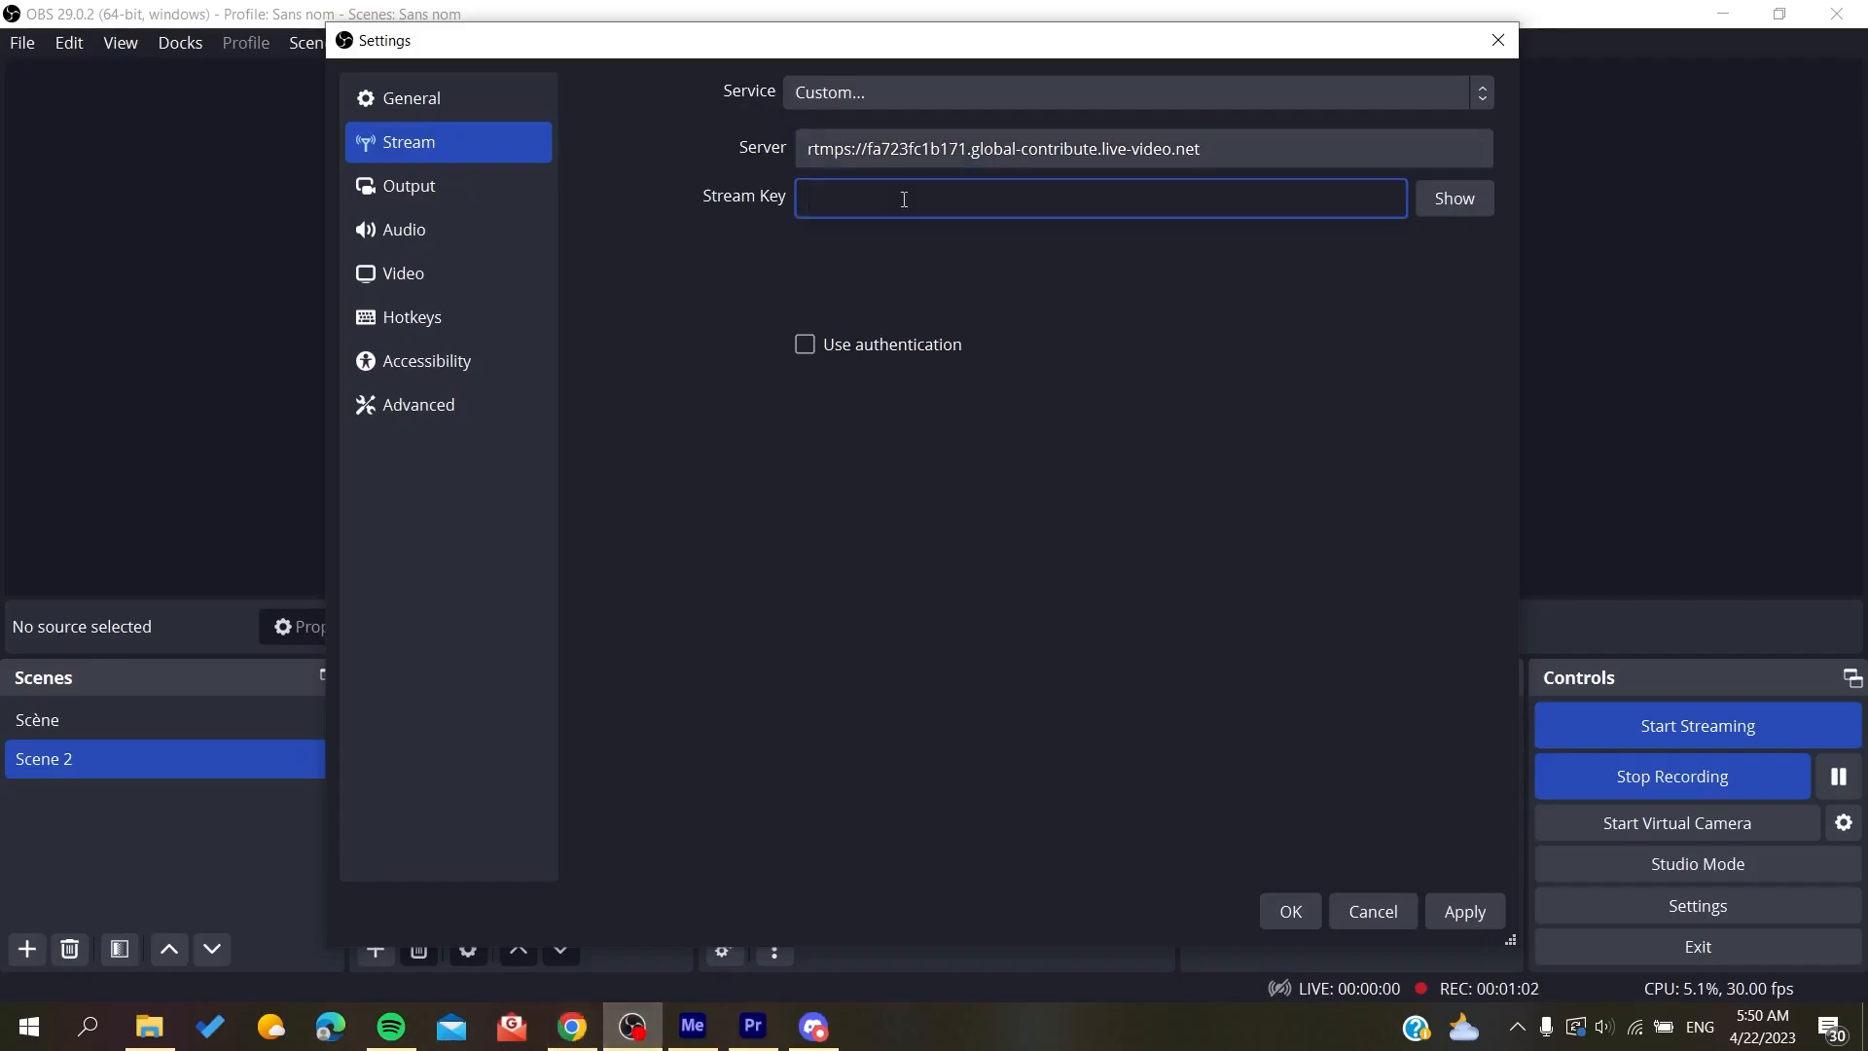
{"action": "key", "text": "ctrl+v"}
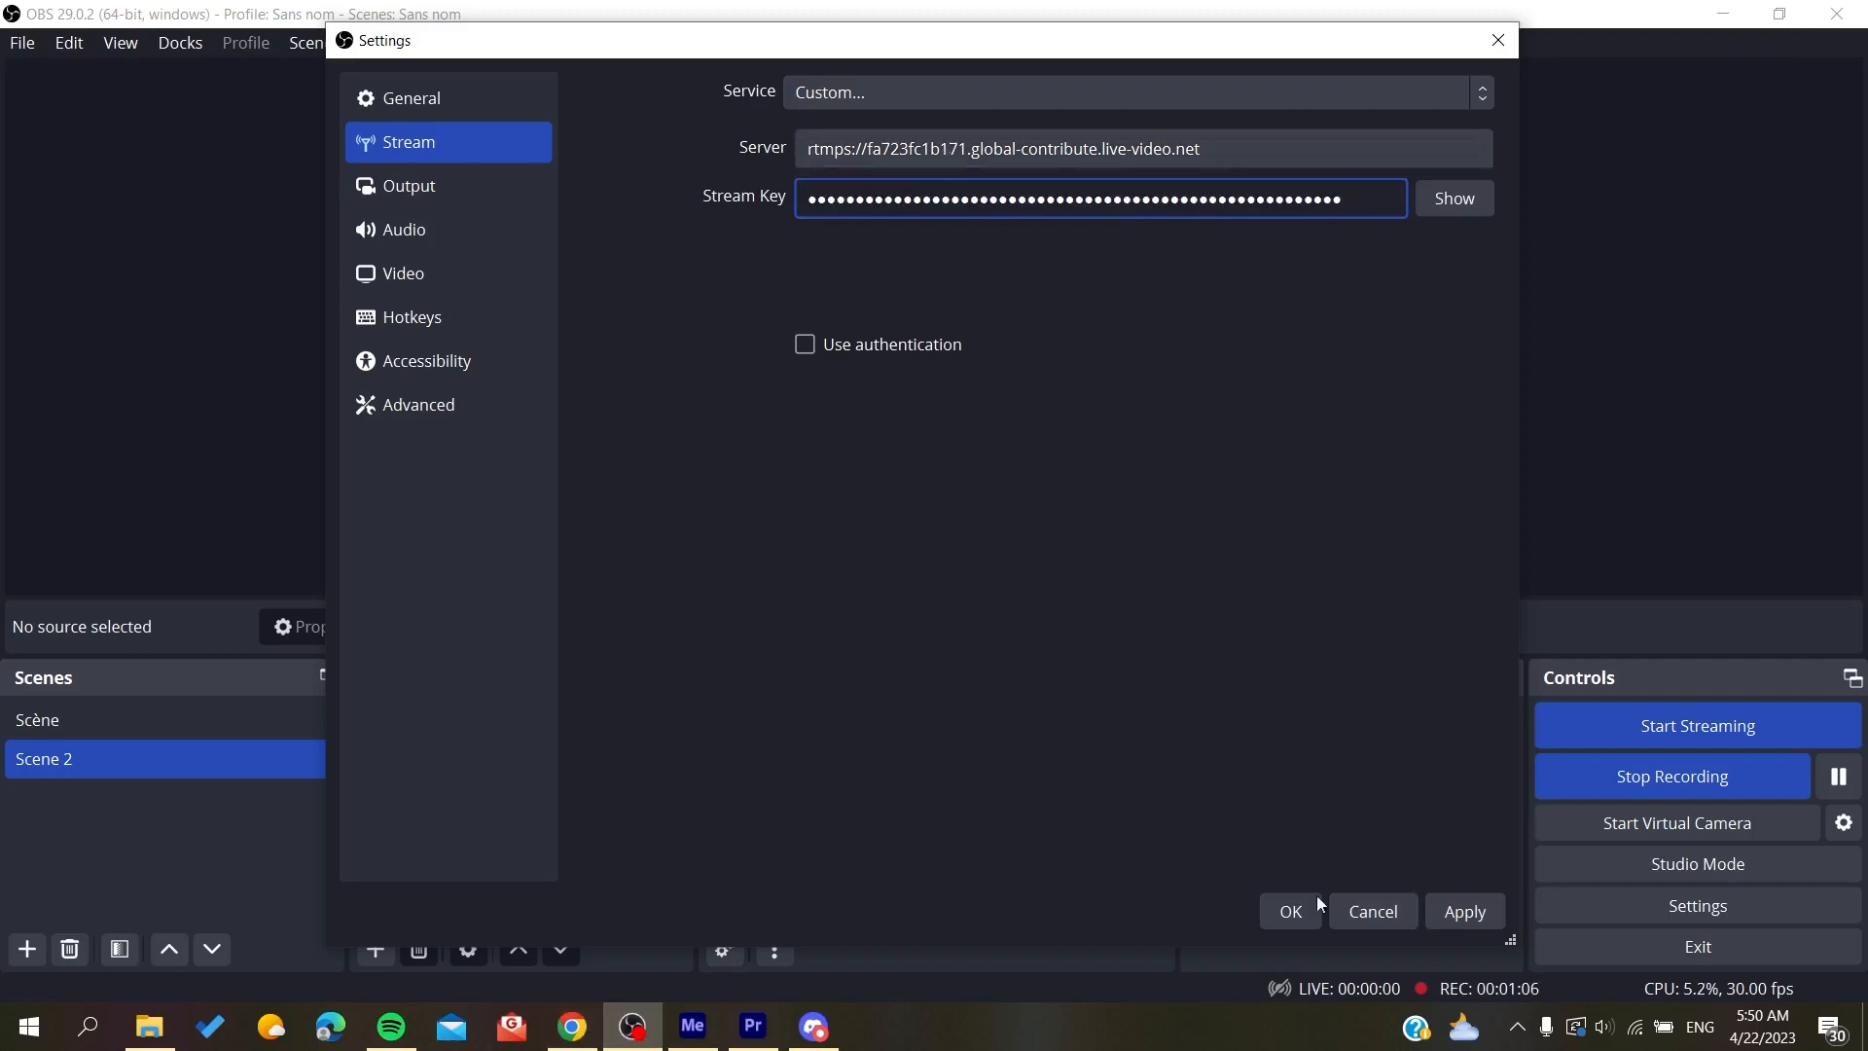
Step: Save the OBS stream settings and start streaming to Kick
{"action": "left_click", "coordinate": [1288, 919]}
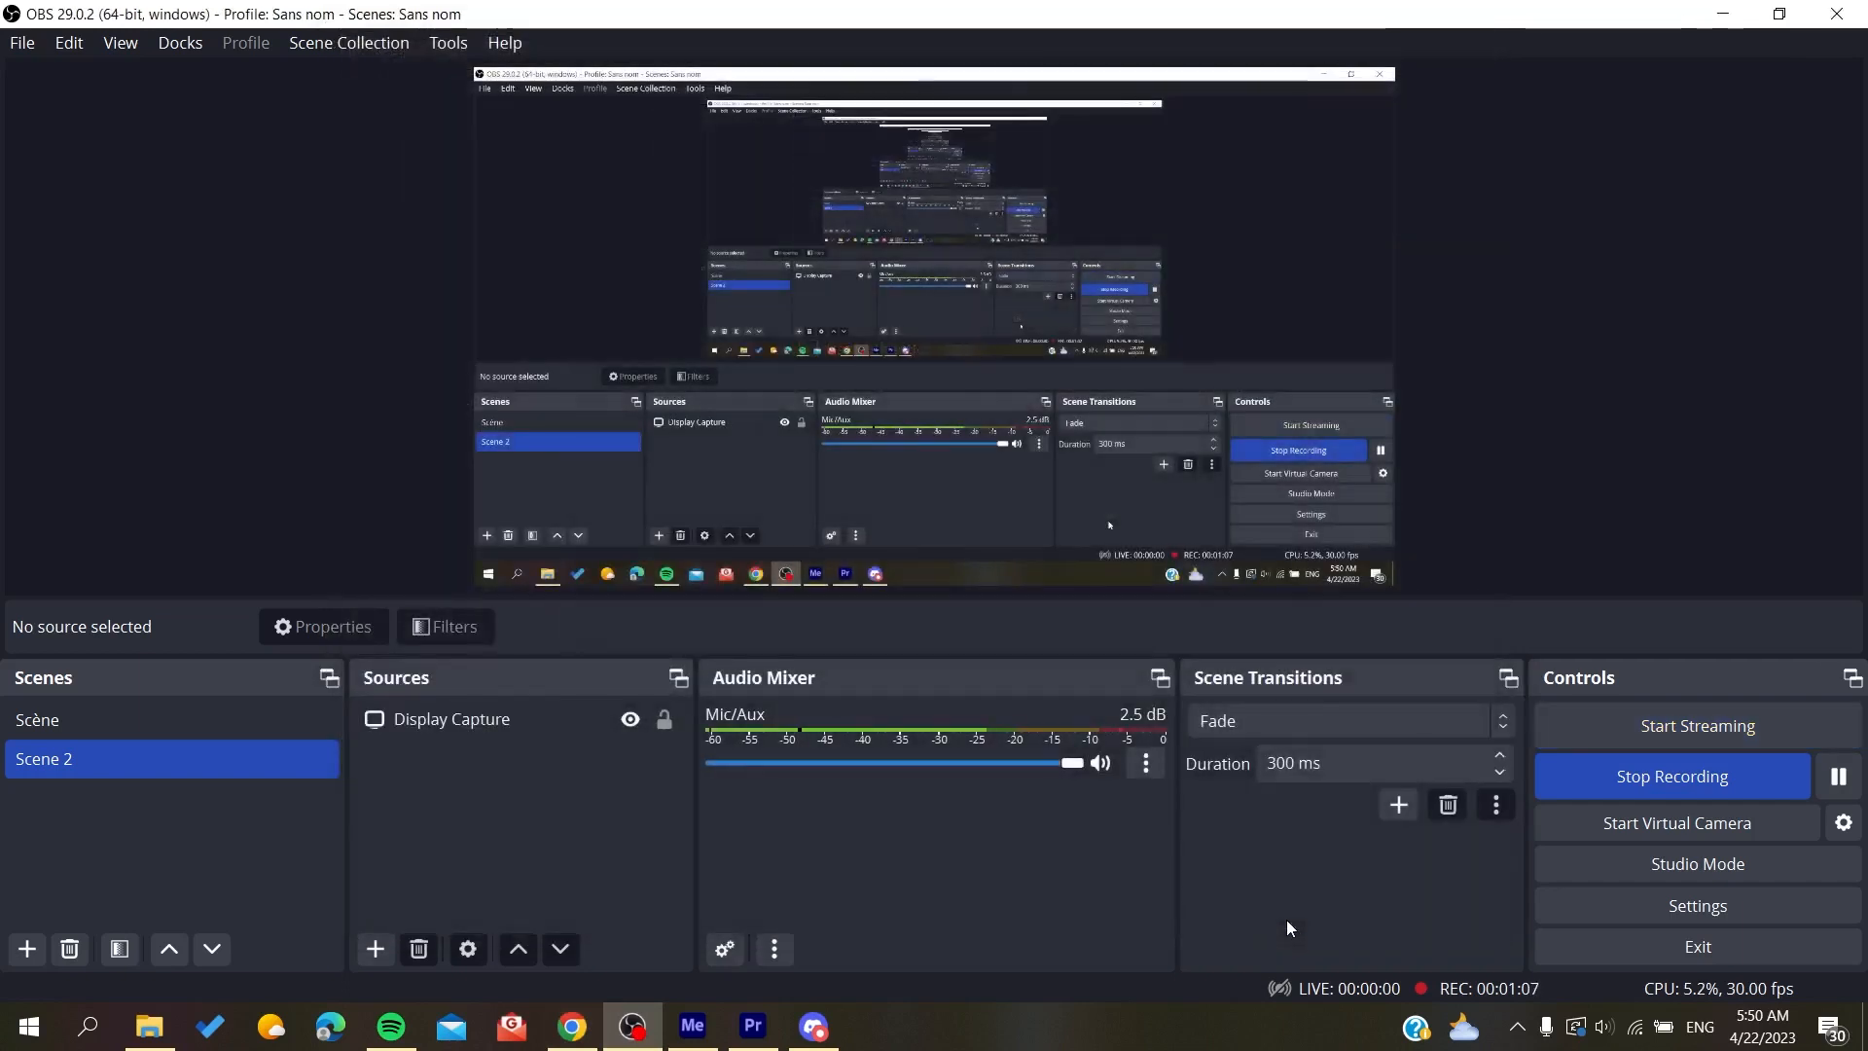
{"action": "left_click", "coordinate": [1662, 728]}
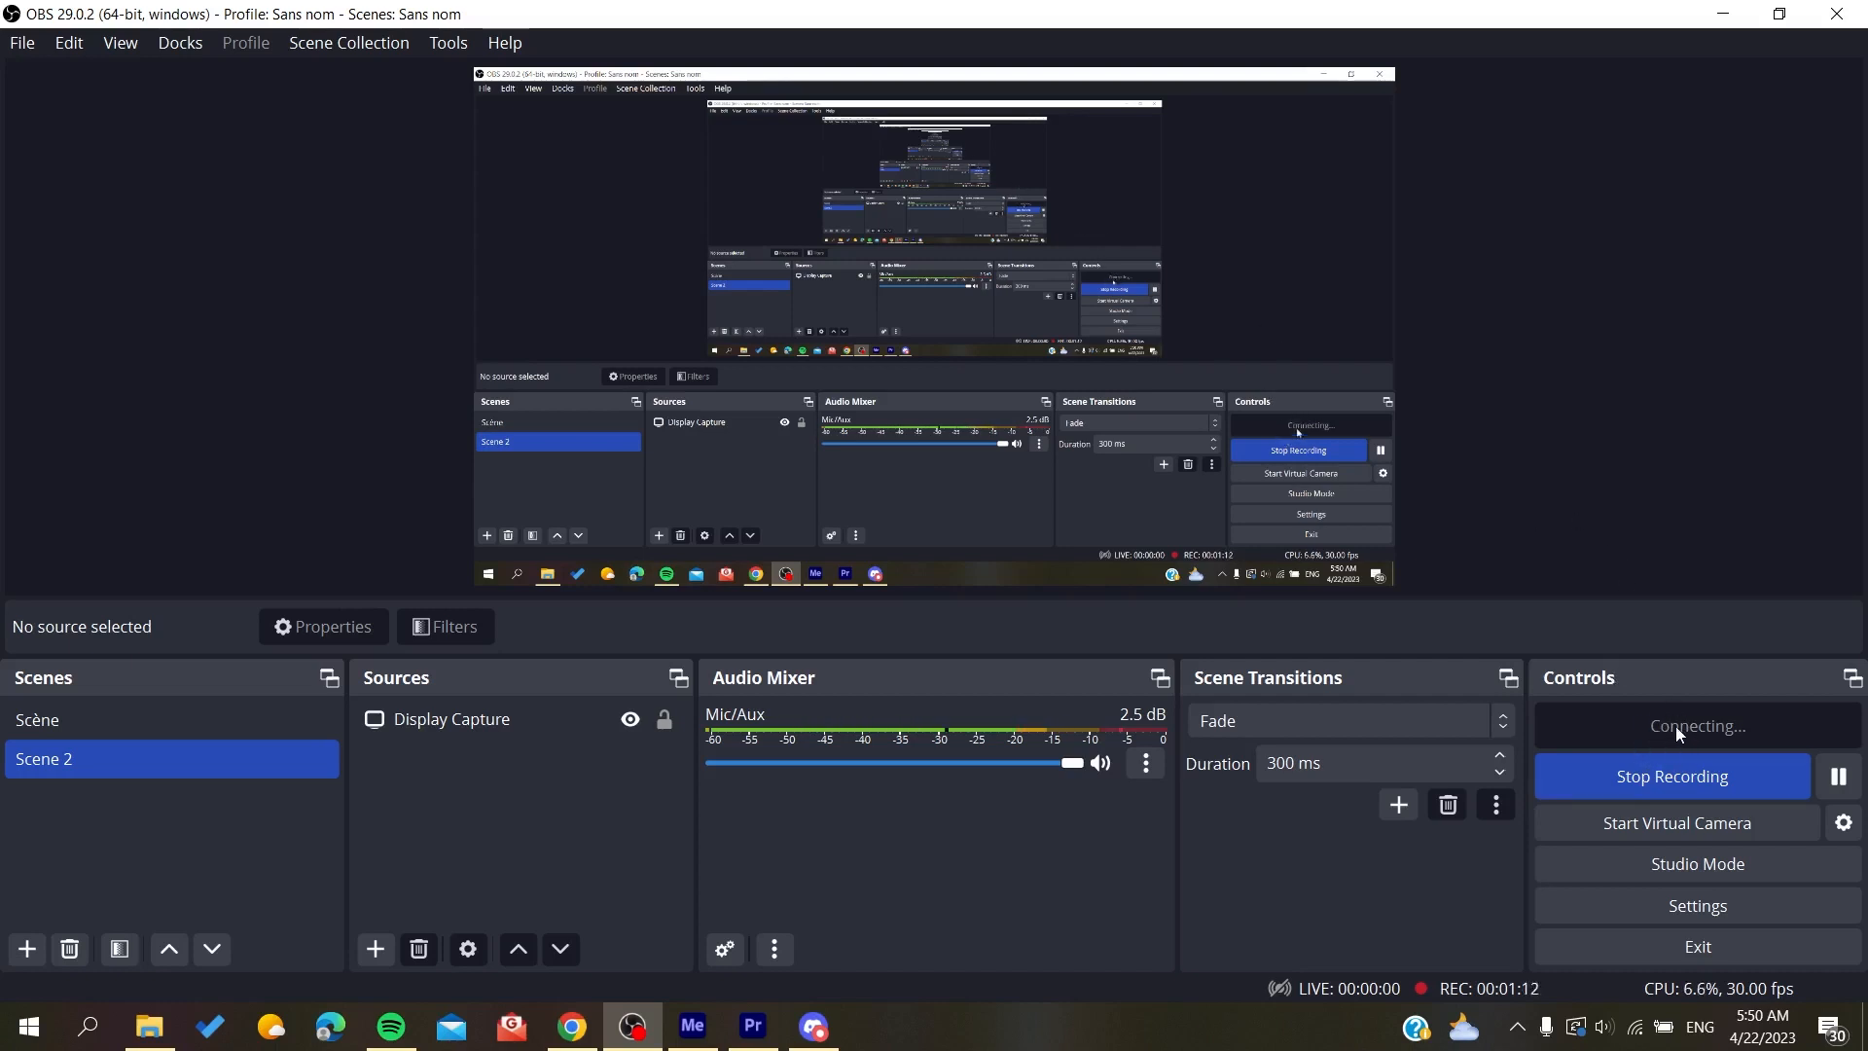
{"action": "left_click", "coordinate": [572, 1026]}
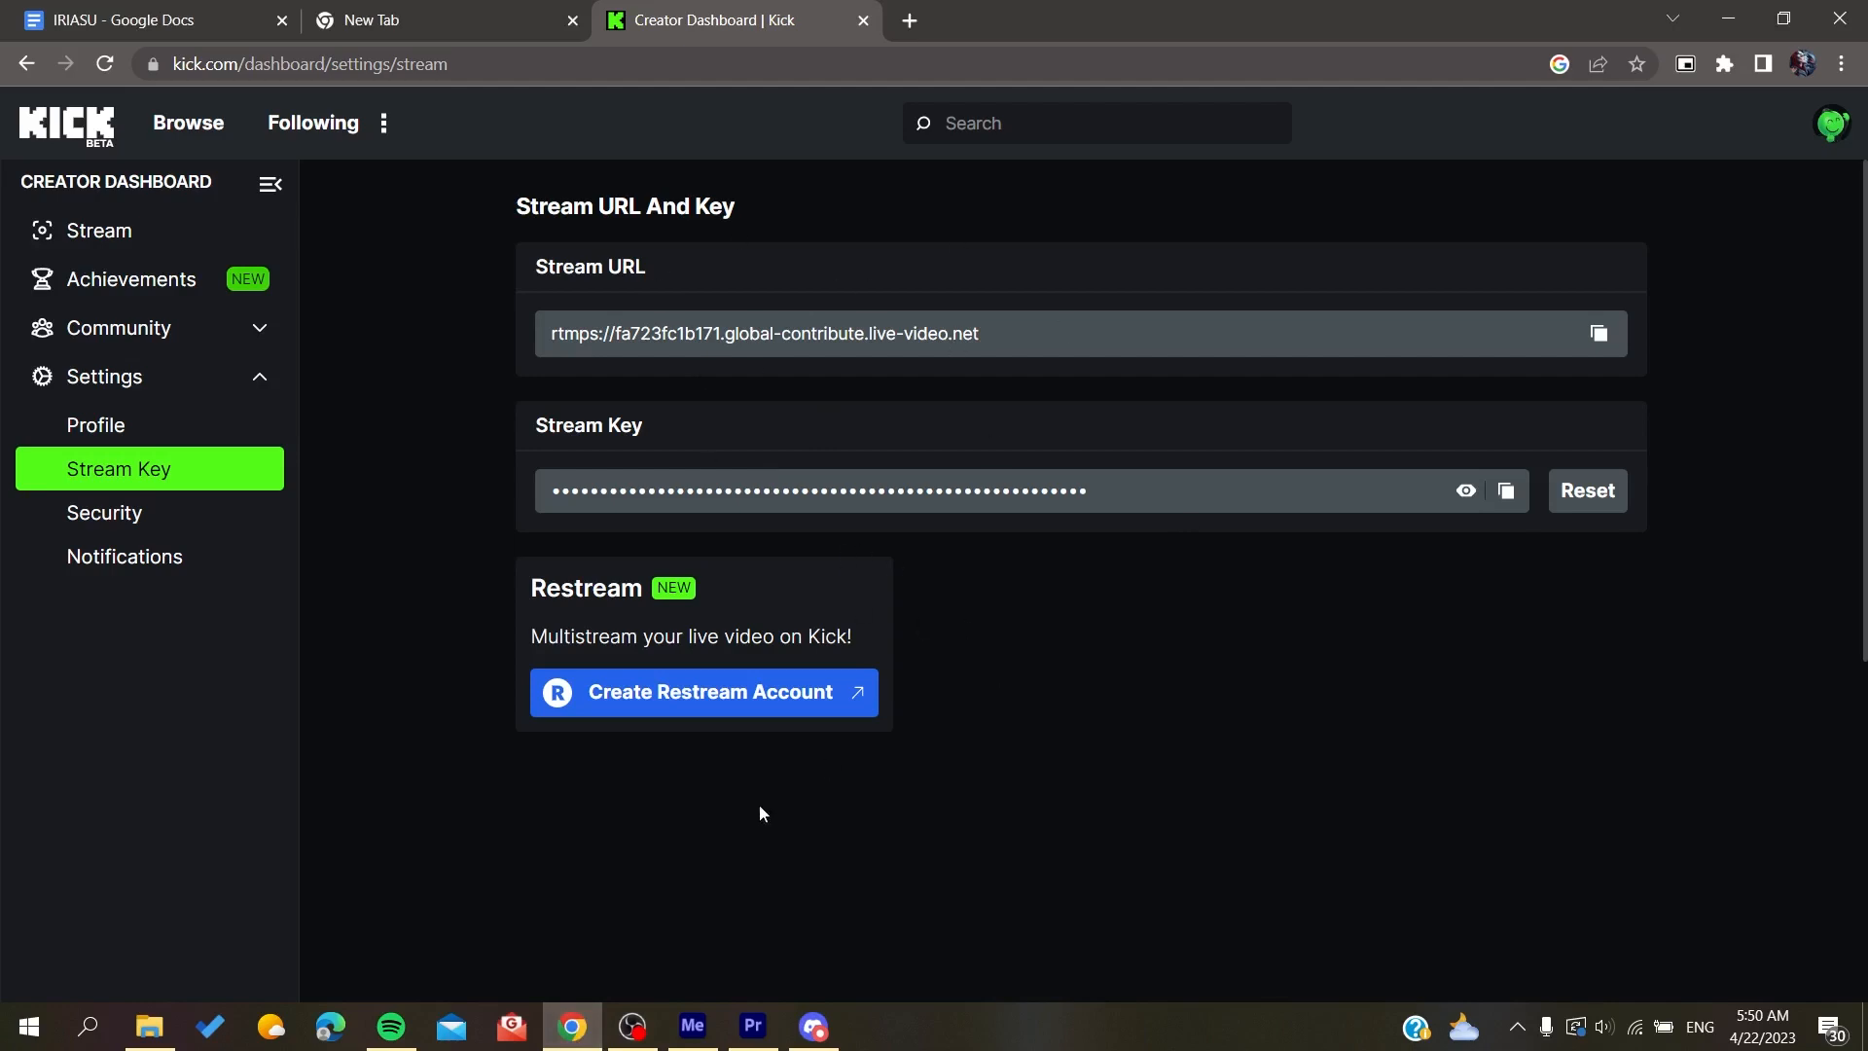
{"action": "left_click", "coordinate": [632, 1026]}
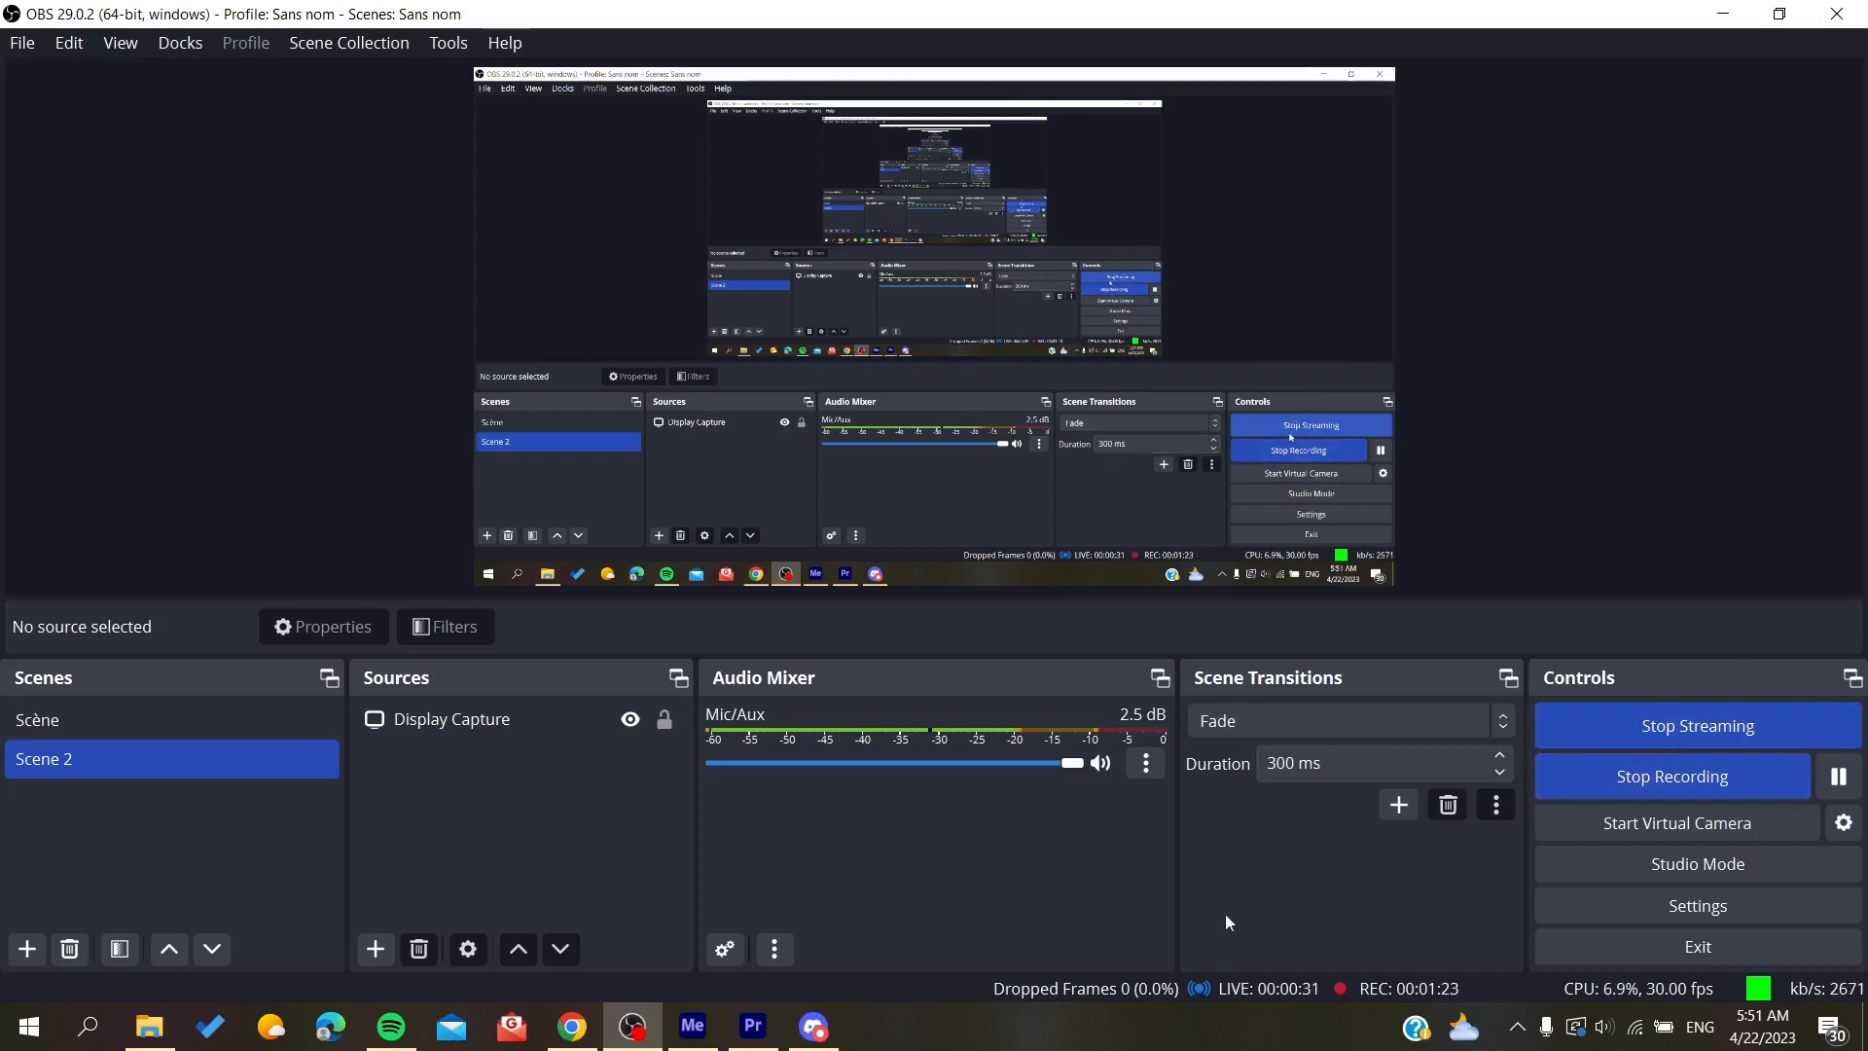
Step: Switch to Kick in Chrome, enter "test streaming" as the stream title and activate the category search
{"action": "left_click", "coordinate": [572, 1027]}
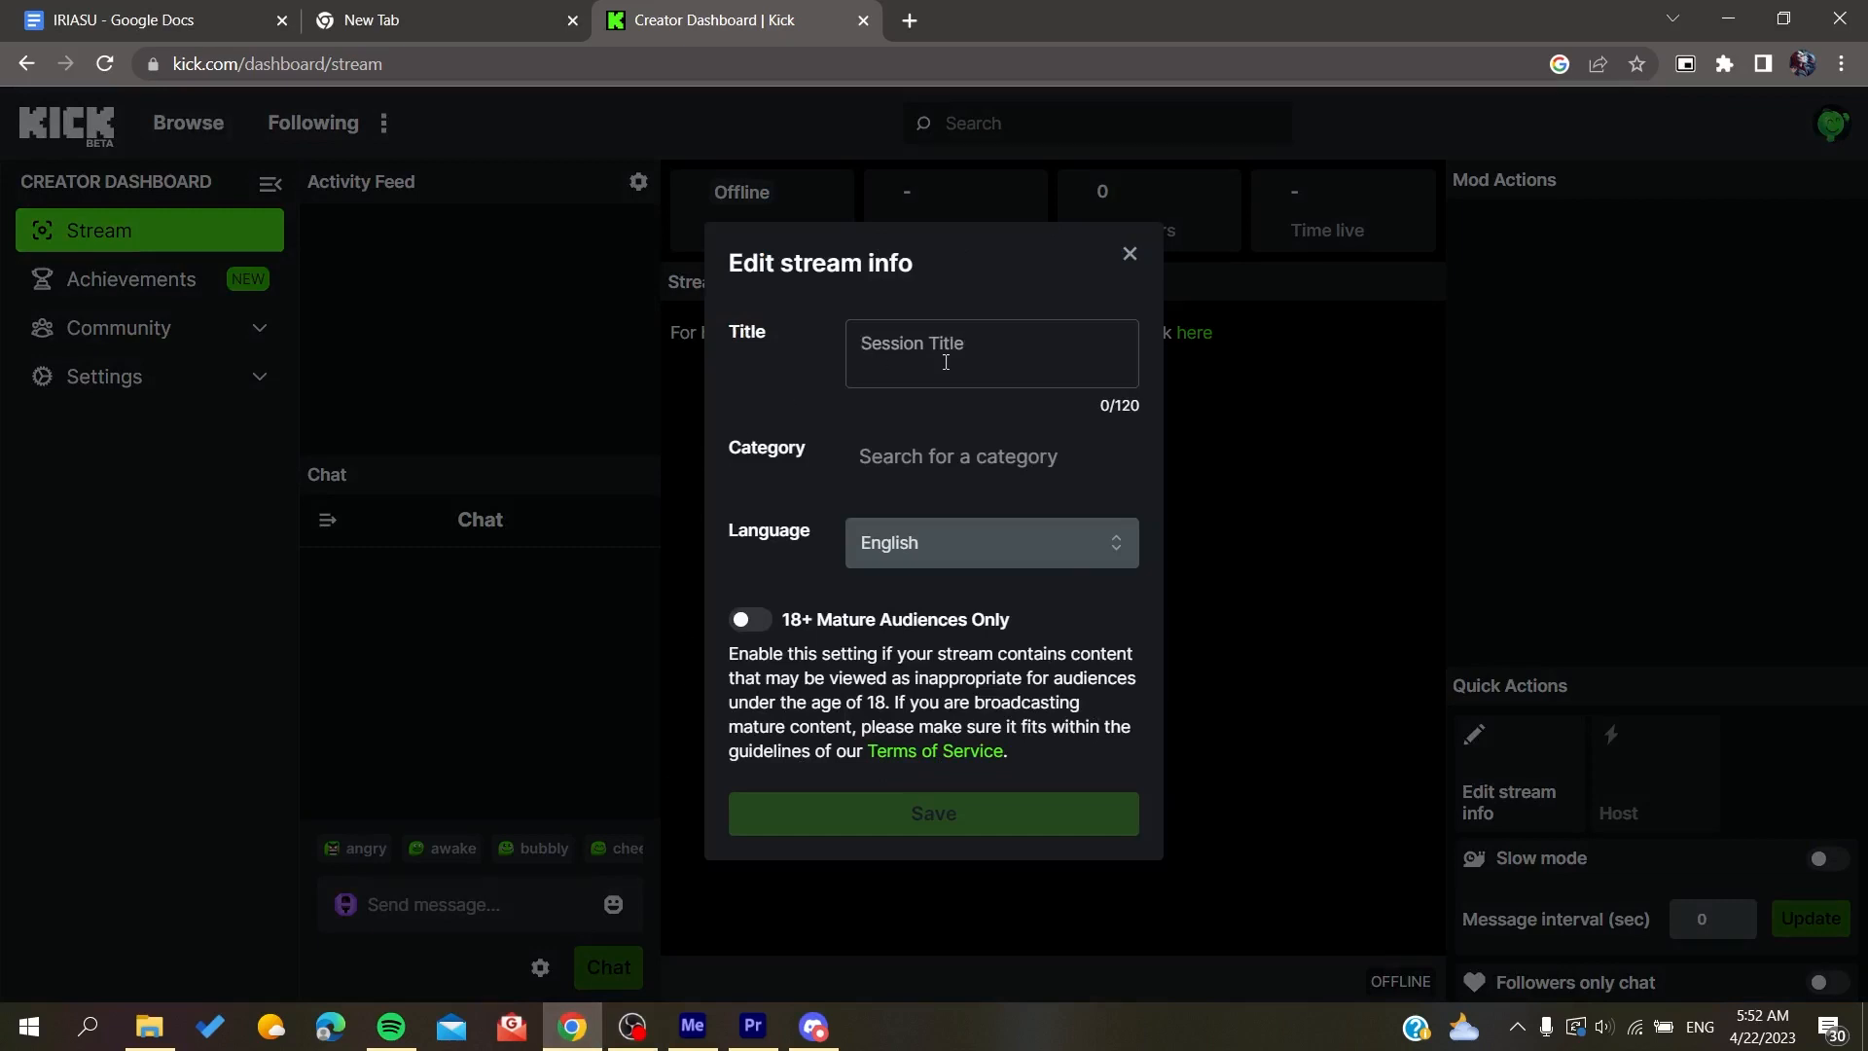
{"action": "type", "text": "test streaming"}
{"action": "left_click", "coordinate": [945, 467]}
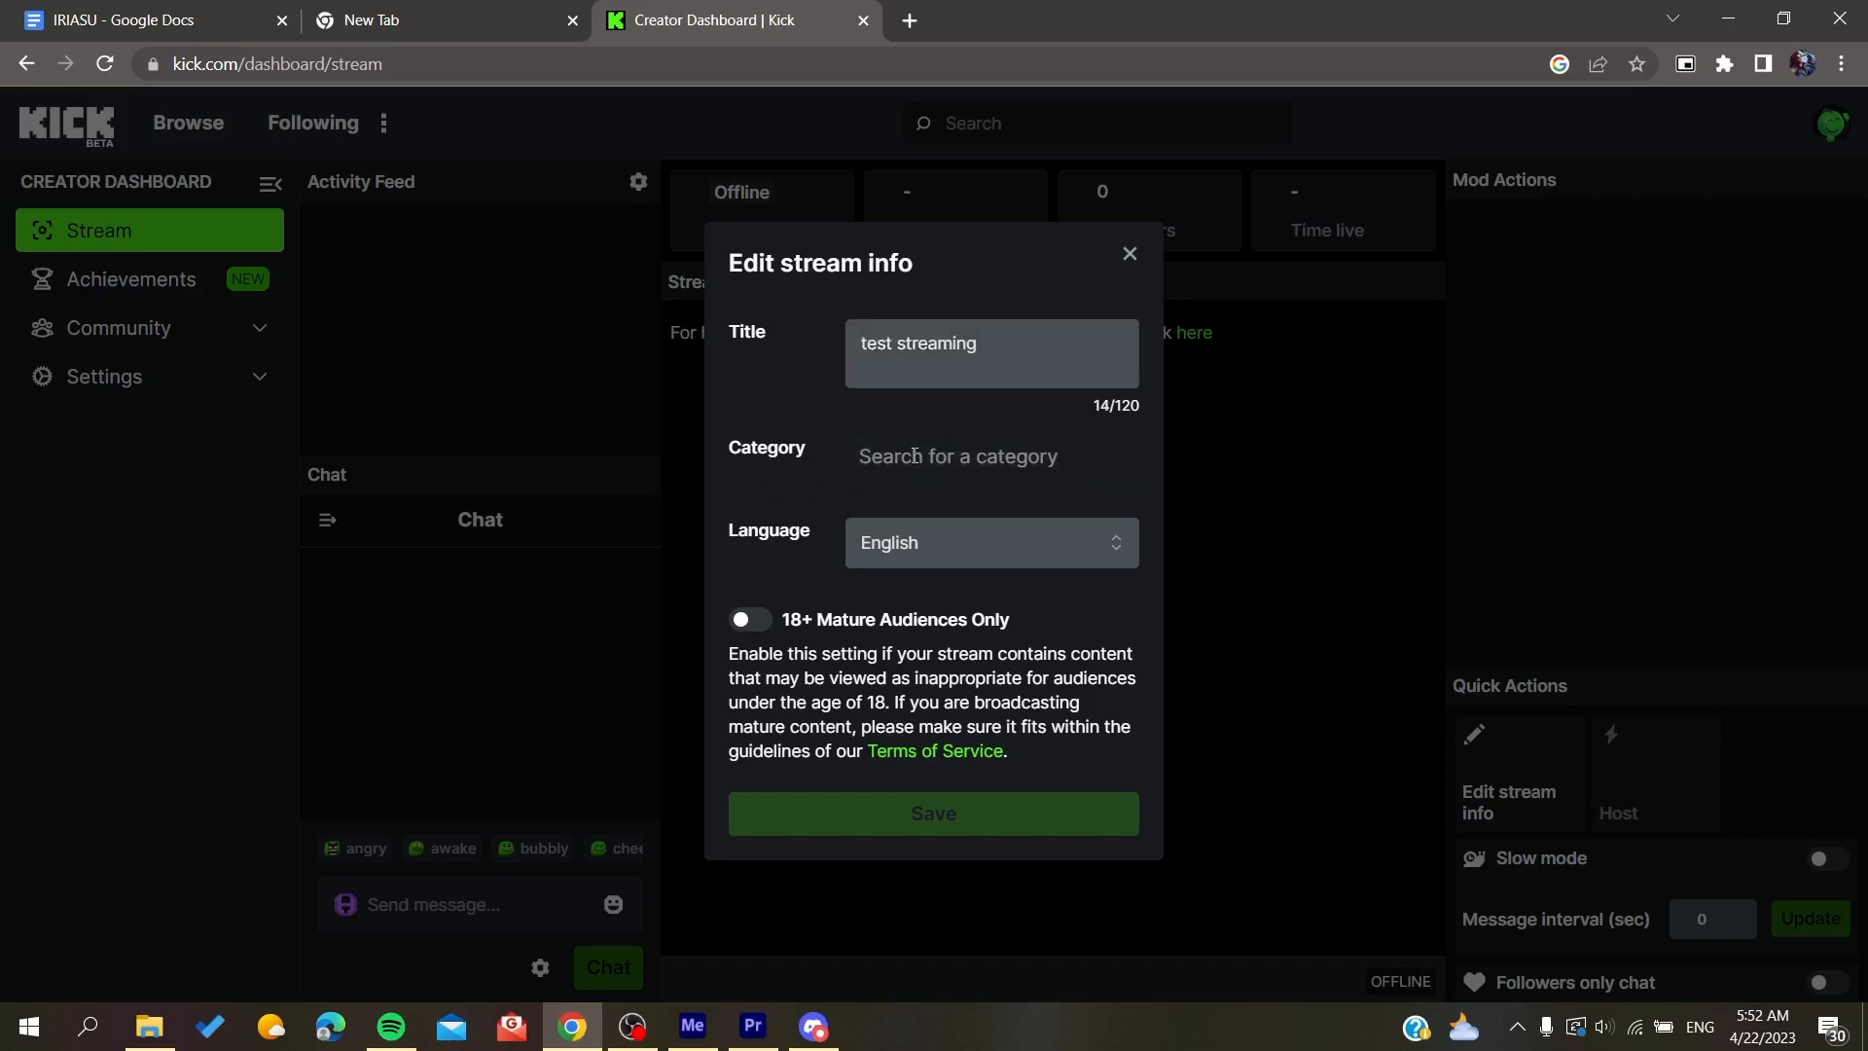
{"action": "type", "text": "gam"}
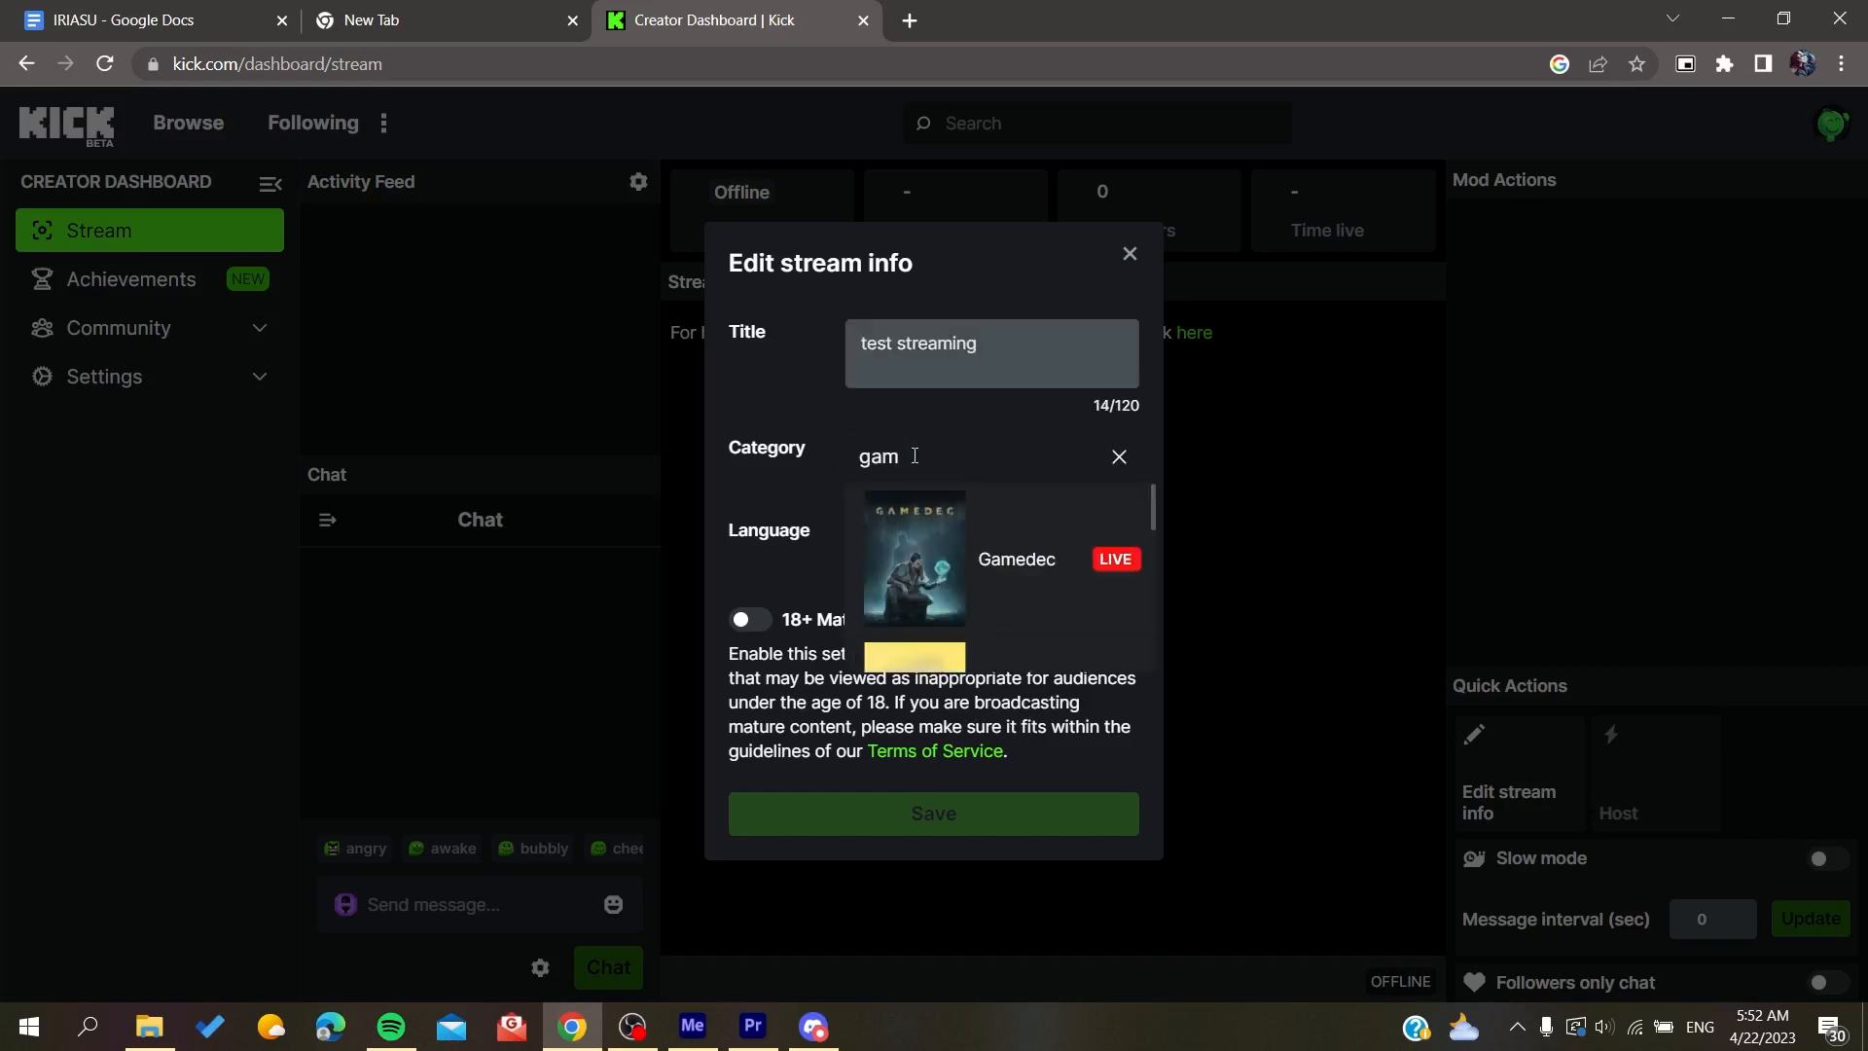
{"action": "key", "text": "BackSpace"}
{"action": "key", "text": "BackSpace"}
{"action": "key", "text": "BackSpace"}
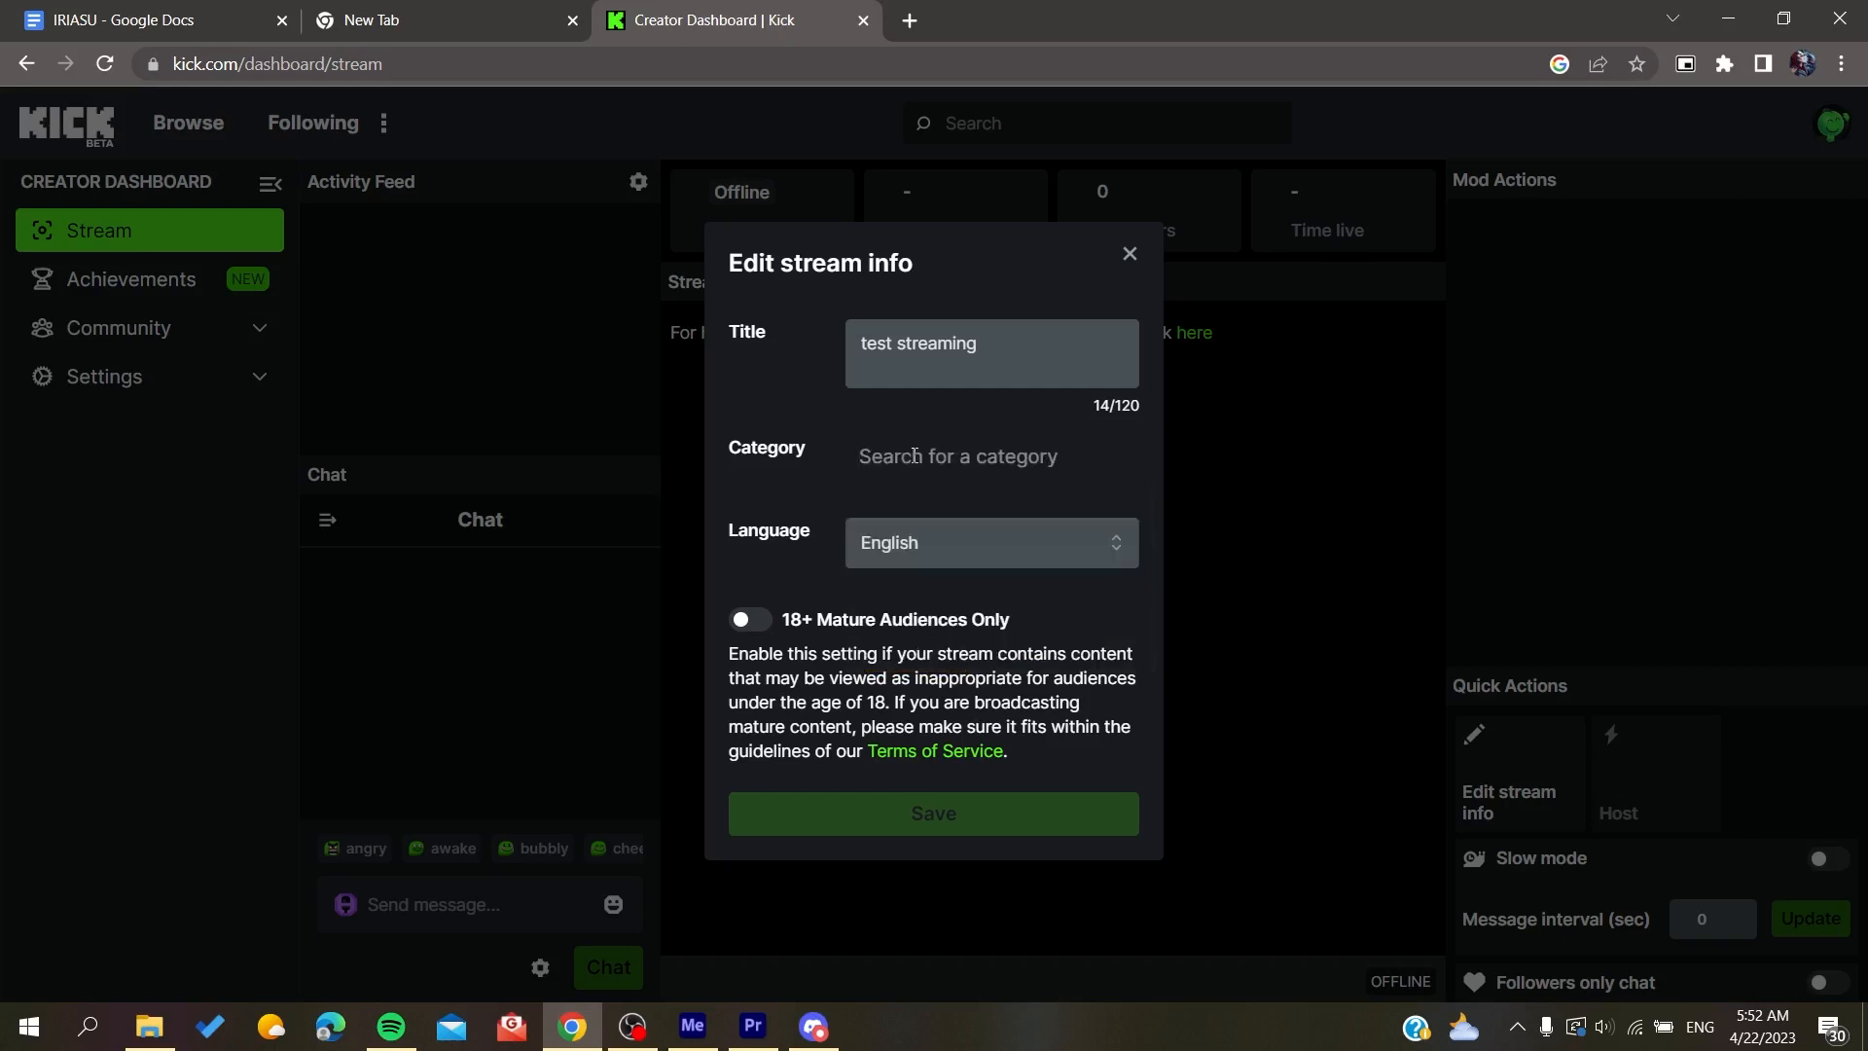
Step: Search the stream categories for "residen" and choose Resident Evil
{"action": "type", "text": "residen"}
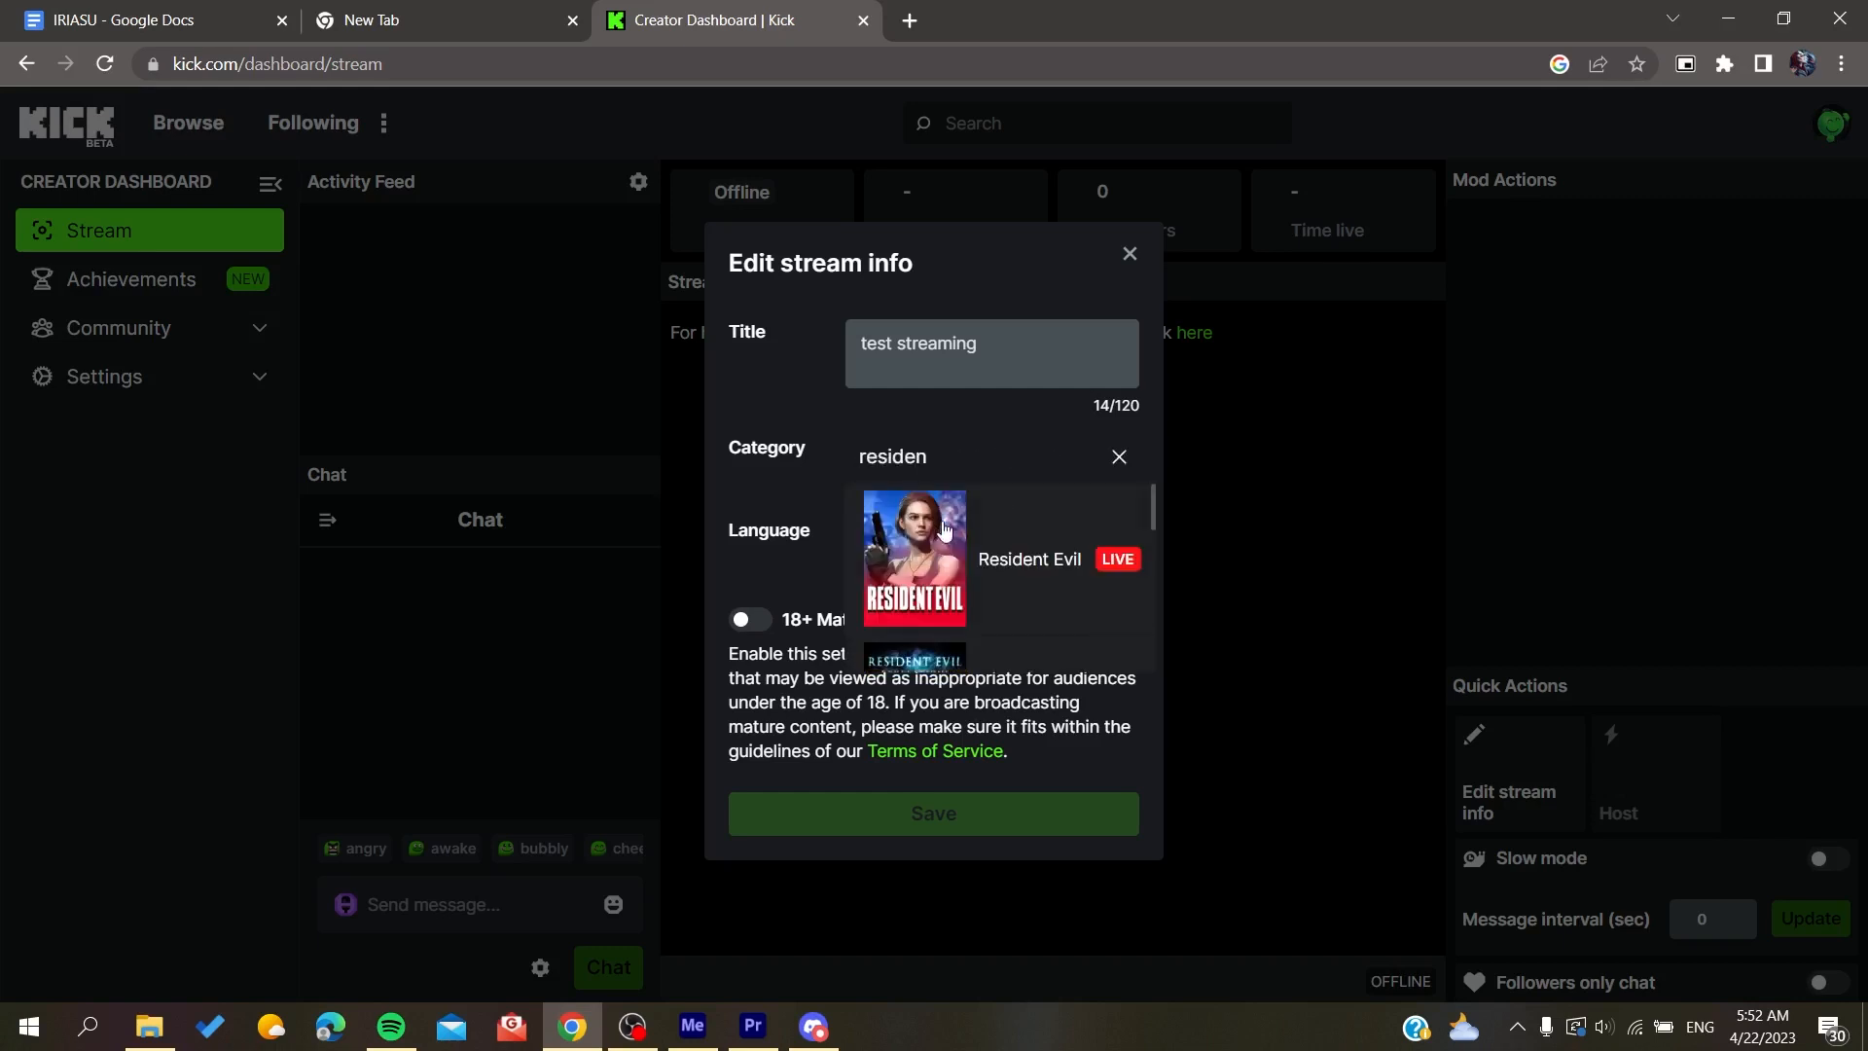
{"action": "scroll", "coordinate": [1002, 566], "scroll_direction": "down", "scroll_amount": 1}
{"action": "scroll", "coordinate": [1003, 566], "scroll_direction": "up", "scroll_amount": 1}
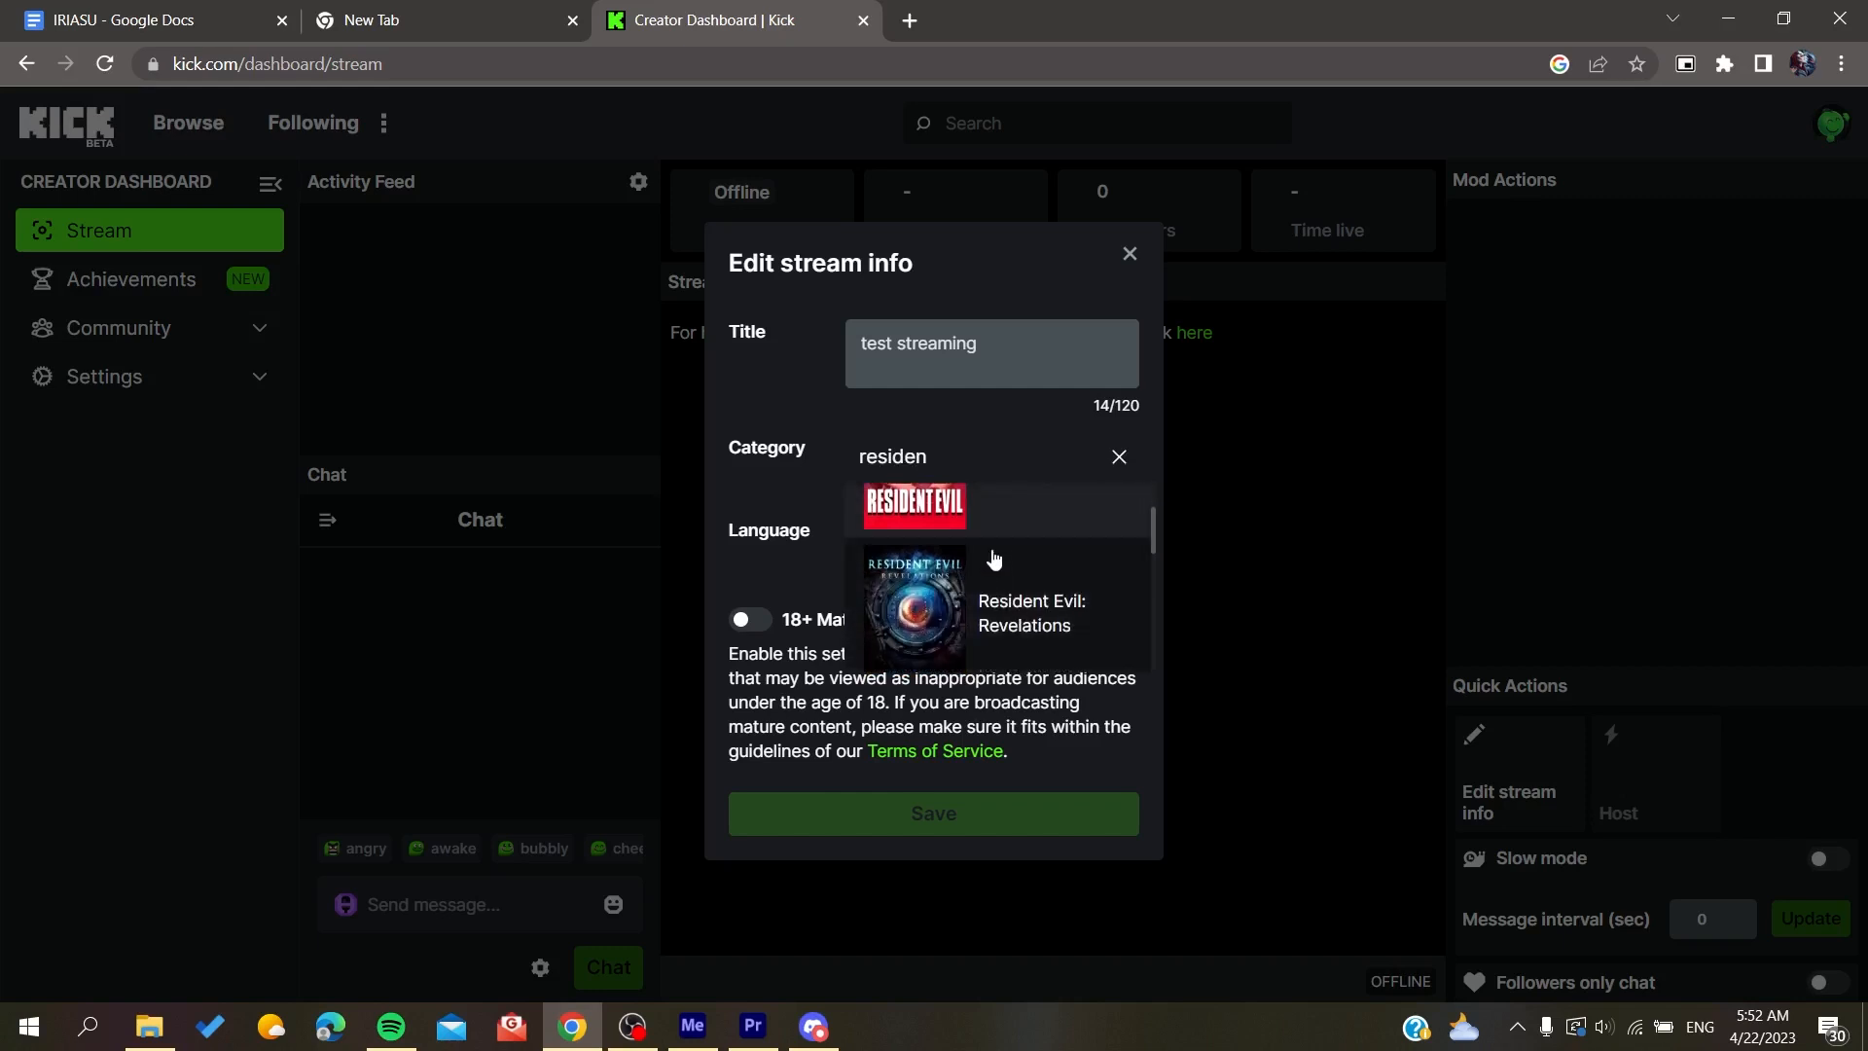
{"action": "left_click", "coordinate": [1006, 504]}
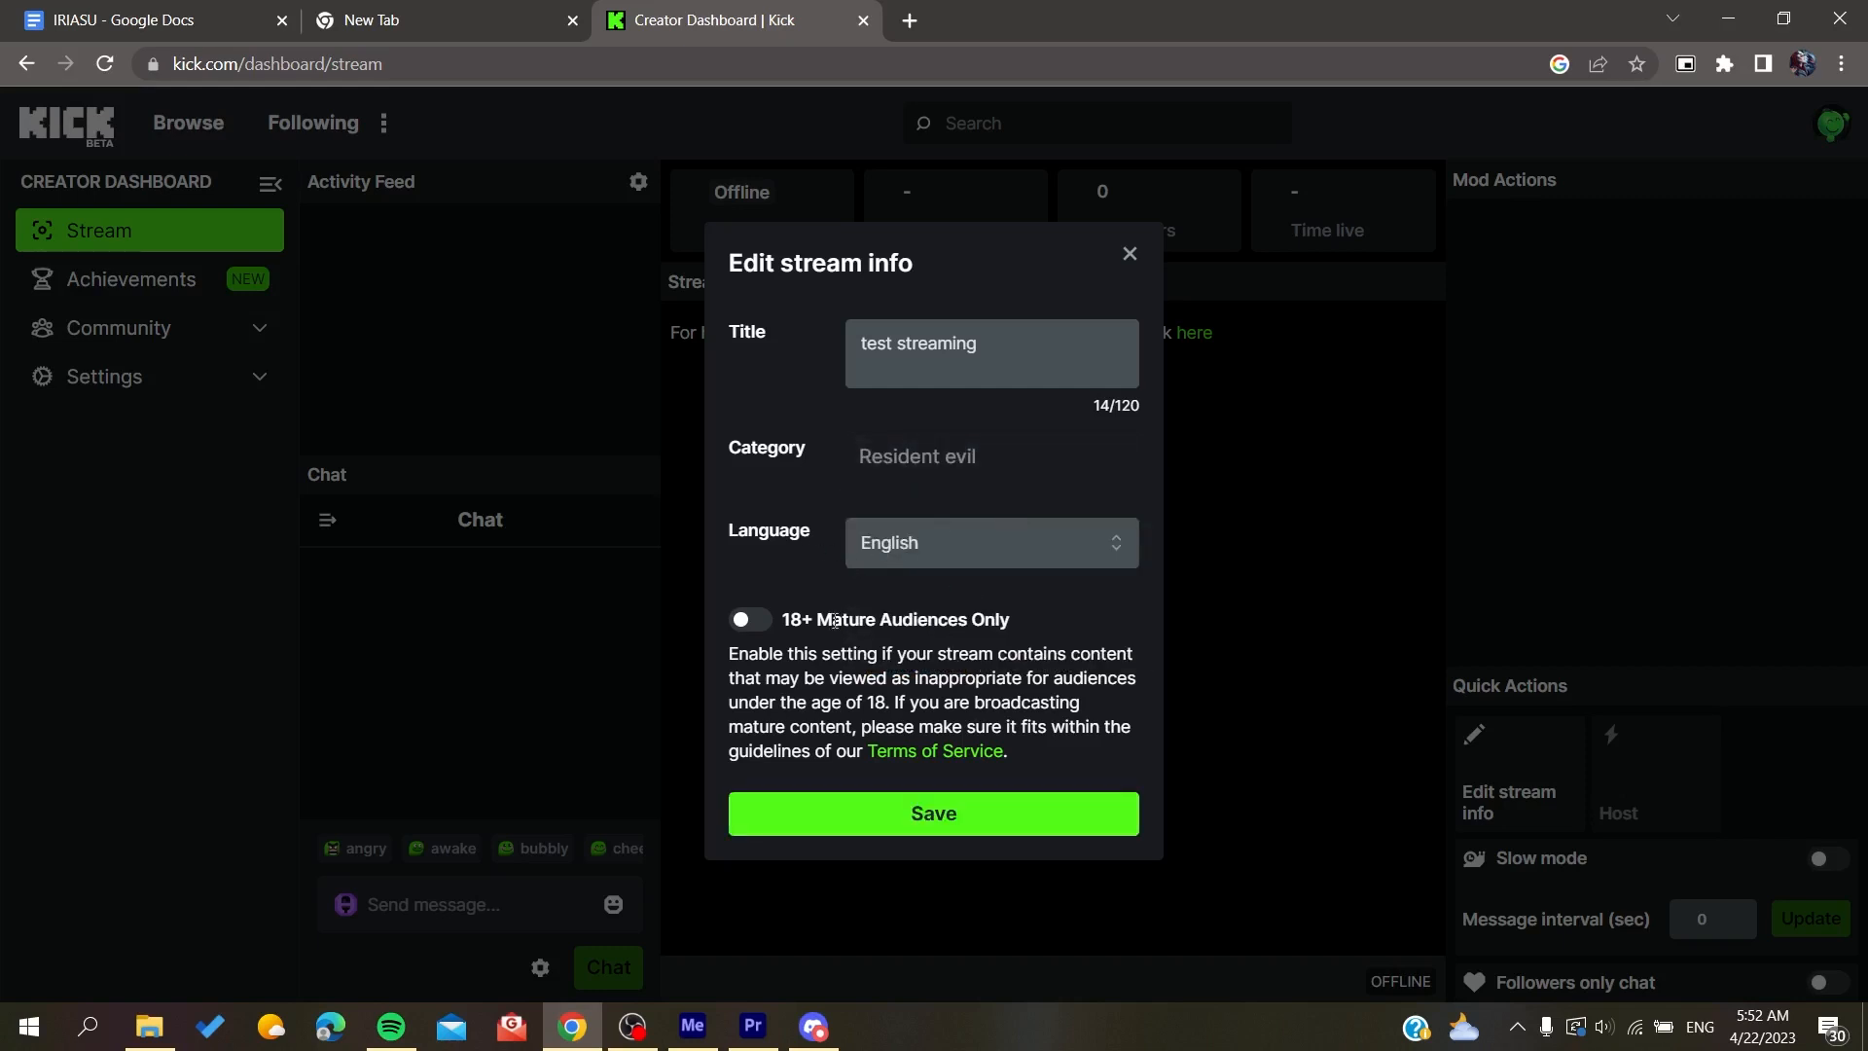
{"action": "left_click", "coordinate": [751, 625]}
{"action": "left_click_drag", "start_coordinate": [790, 619], "coordinate": [1014, 615]}
{"action": "left_click", "coordinate": [1032, 617]}
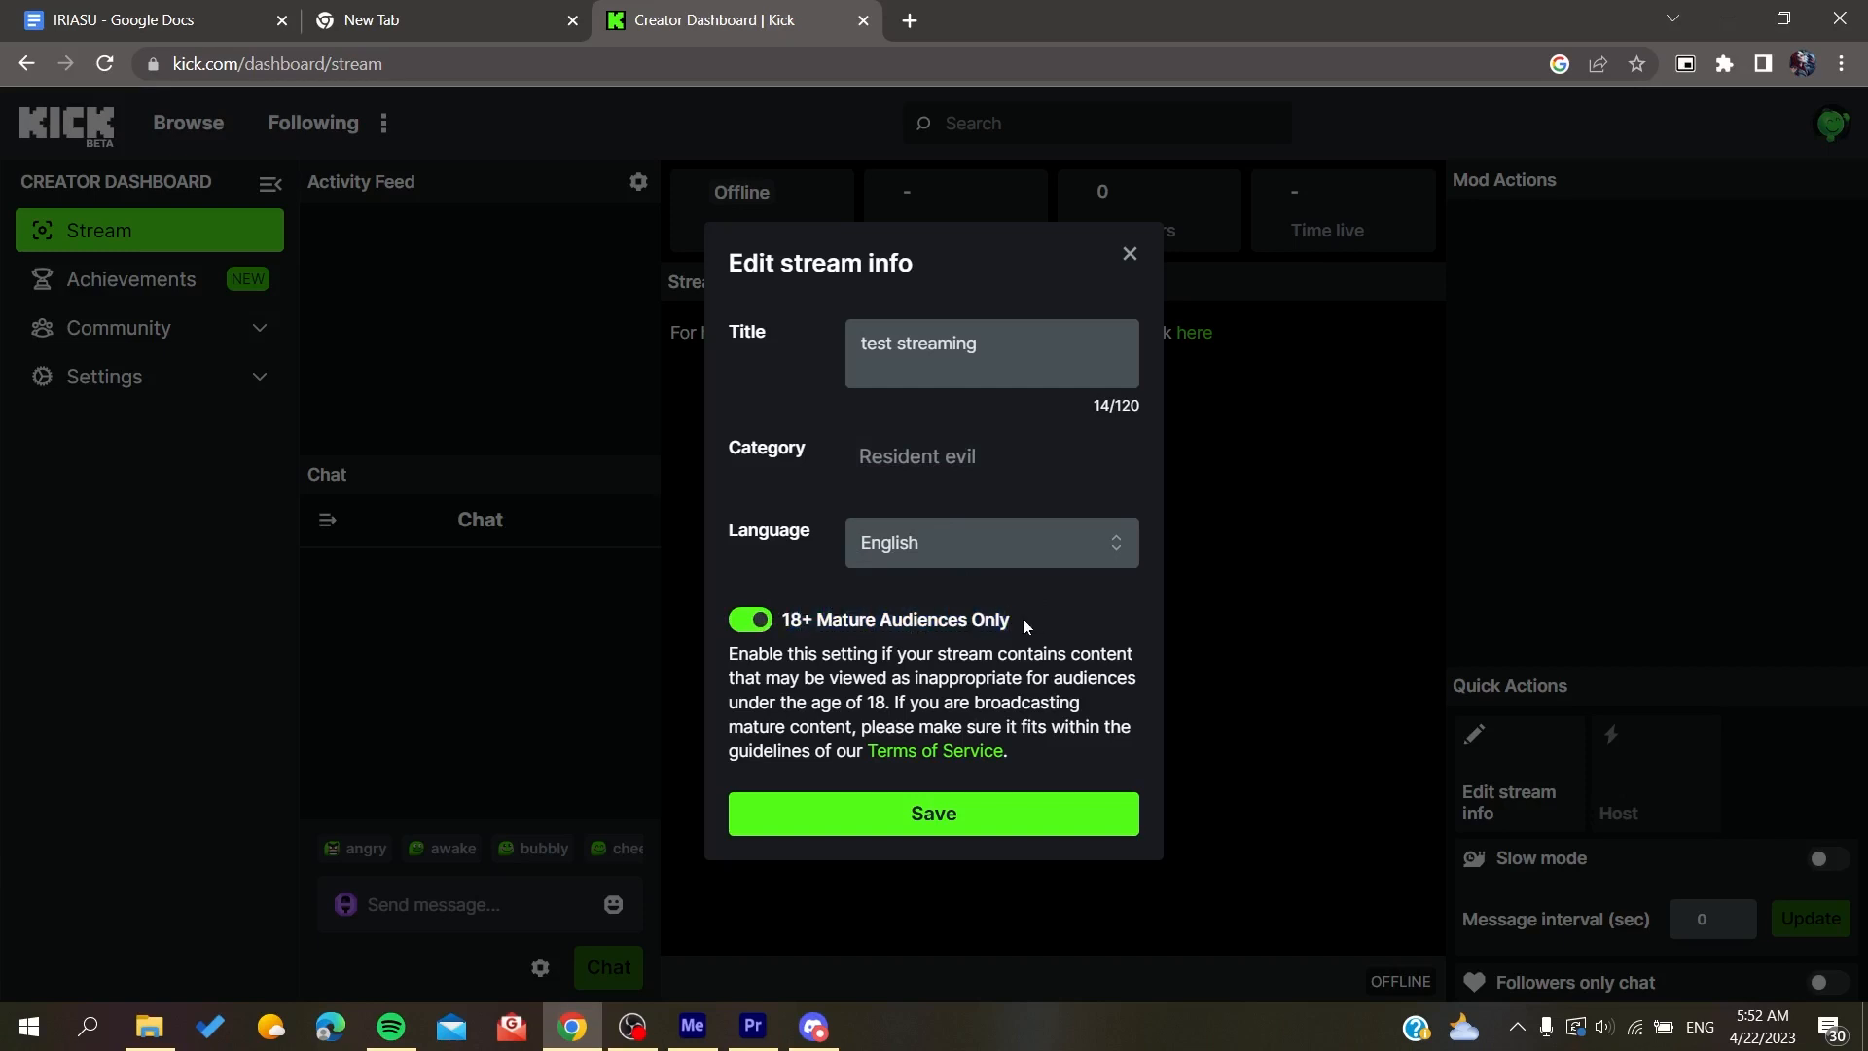
{"action": "left_click", "coordinate": [753, 623]}
Step: Save the stream info, reload the dashboard and save the info again with the title "test streaming"
{"action": "left_click", "coordinate": [846, 813]}
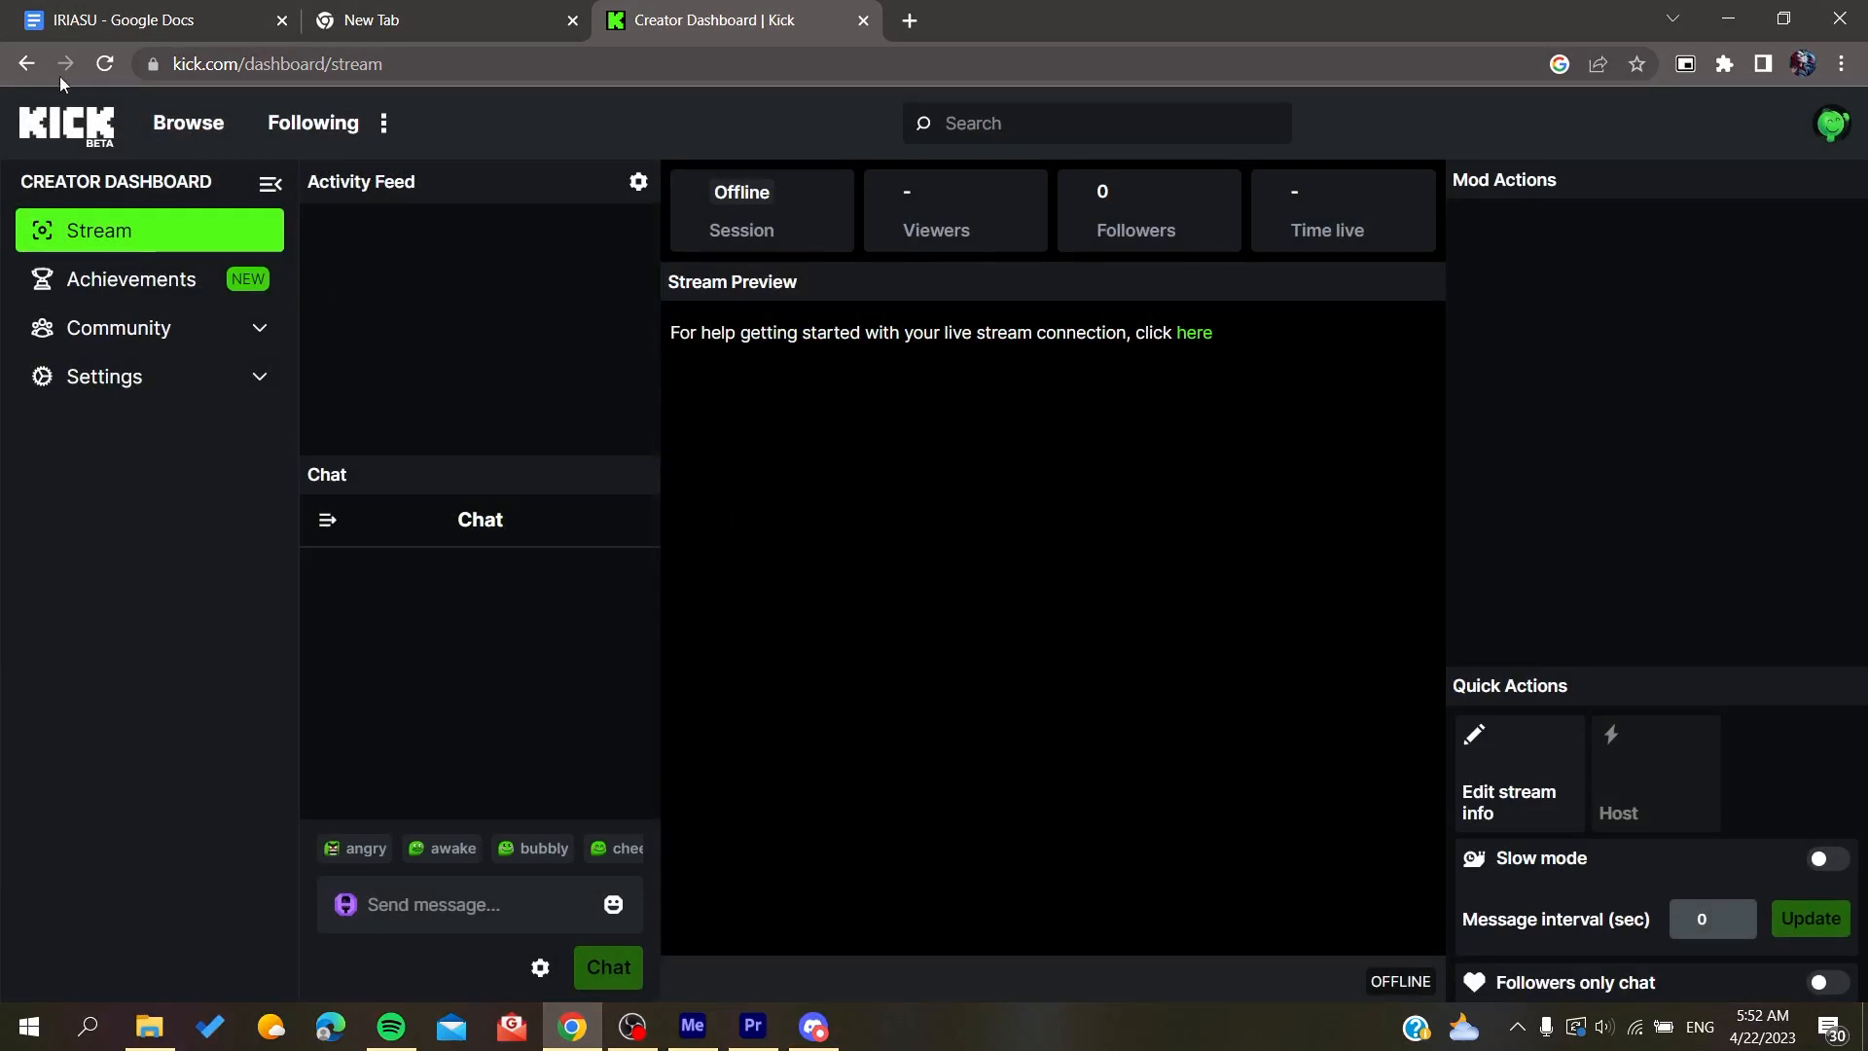
{"action": "left_click", "coordinate": [104, 63]}
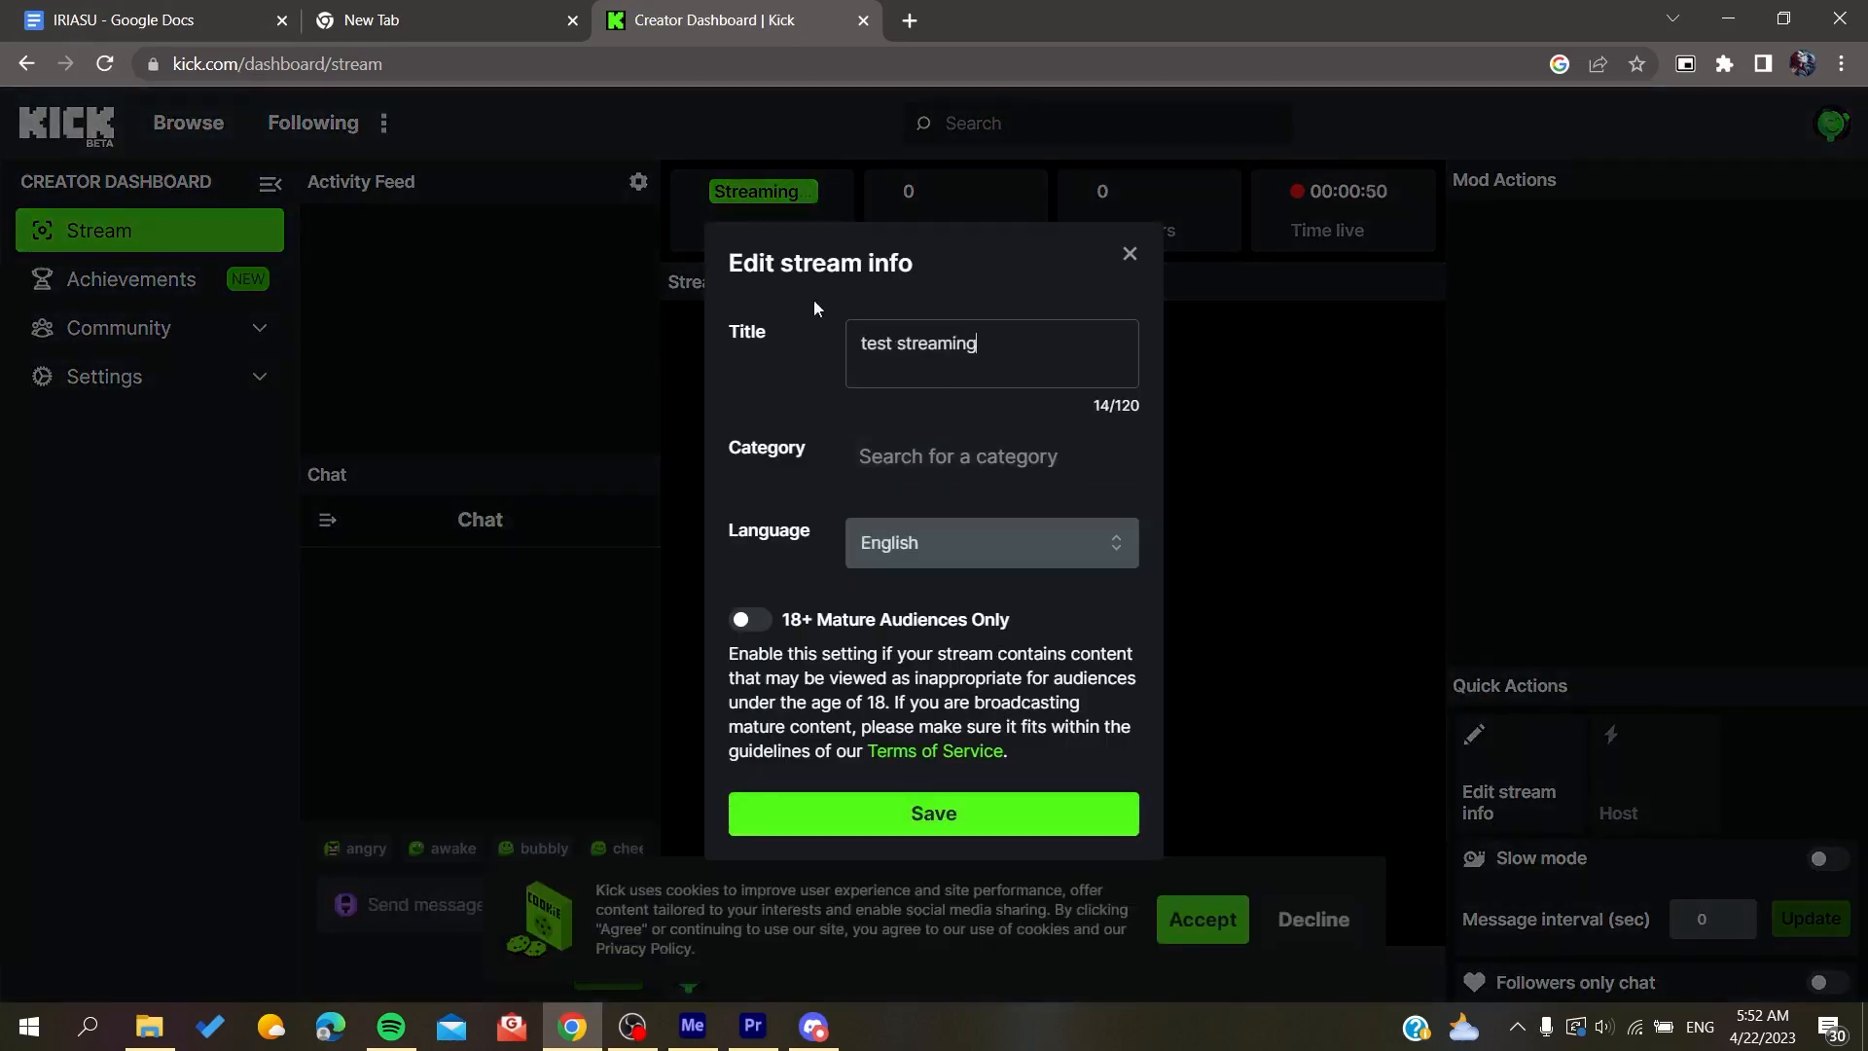
{"action": "left_click", "coordinate": [816, 823]}
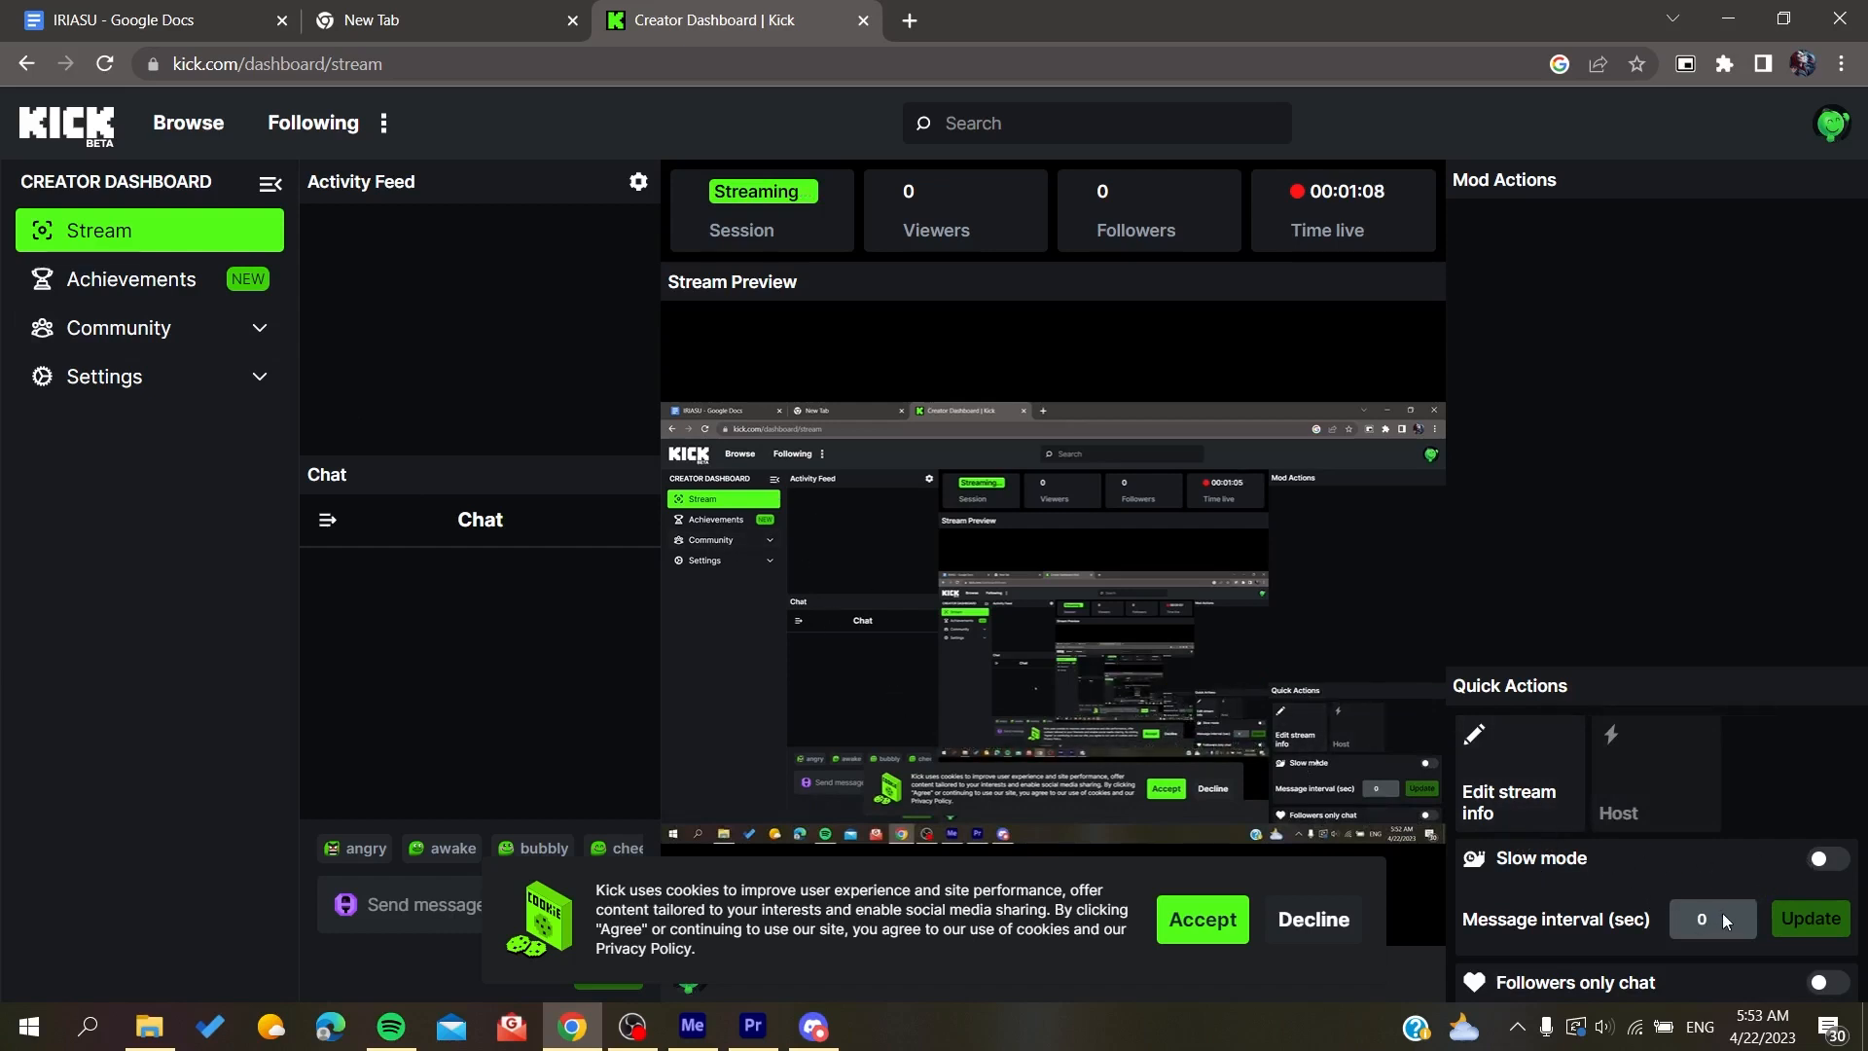
Step: Reopen the Edit stream info dialog, close it without changes and decline the cookie notice
{"action": "left_click", "coordinate": [1507, 789]}
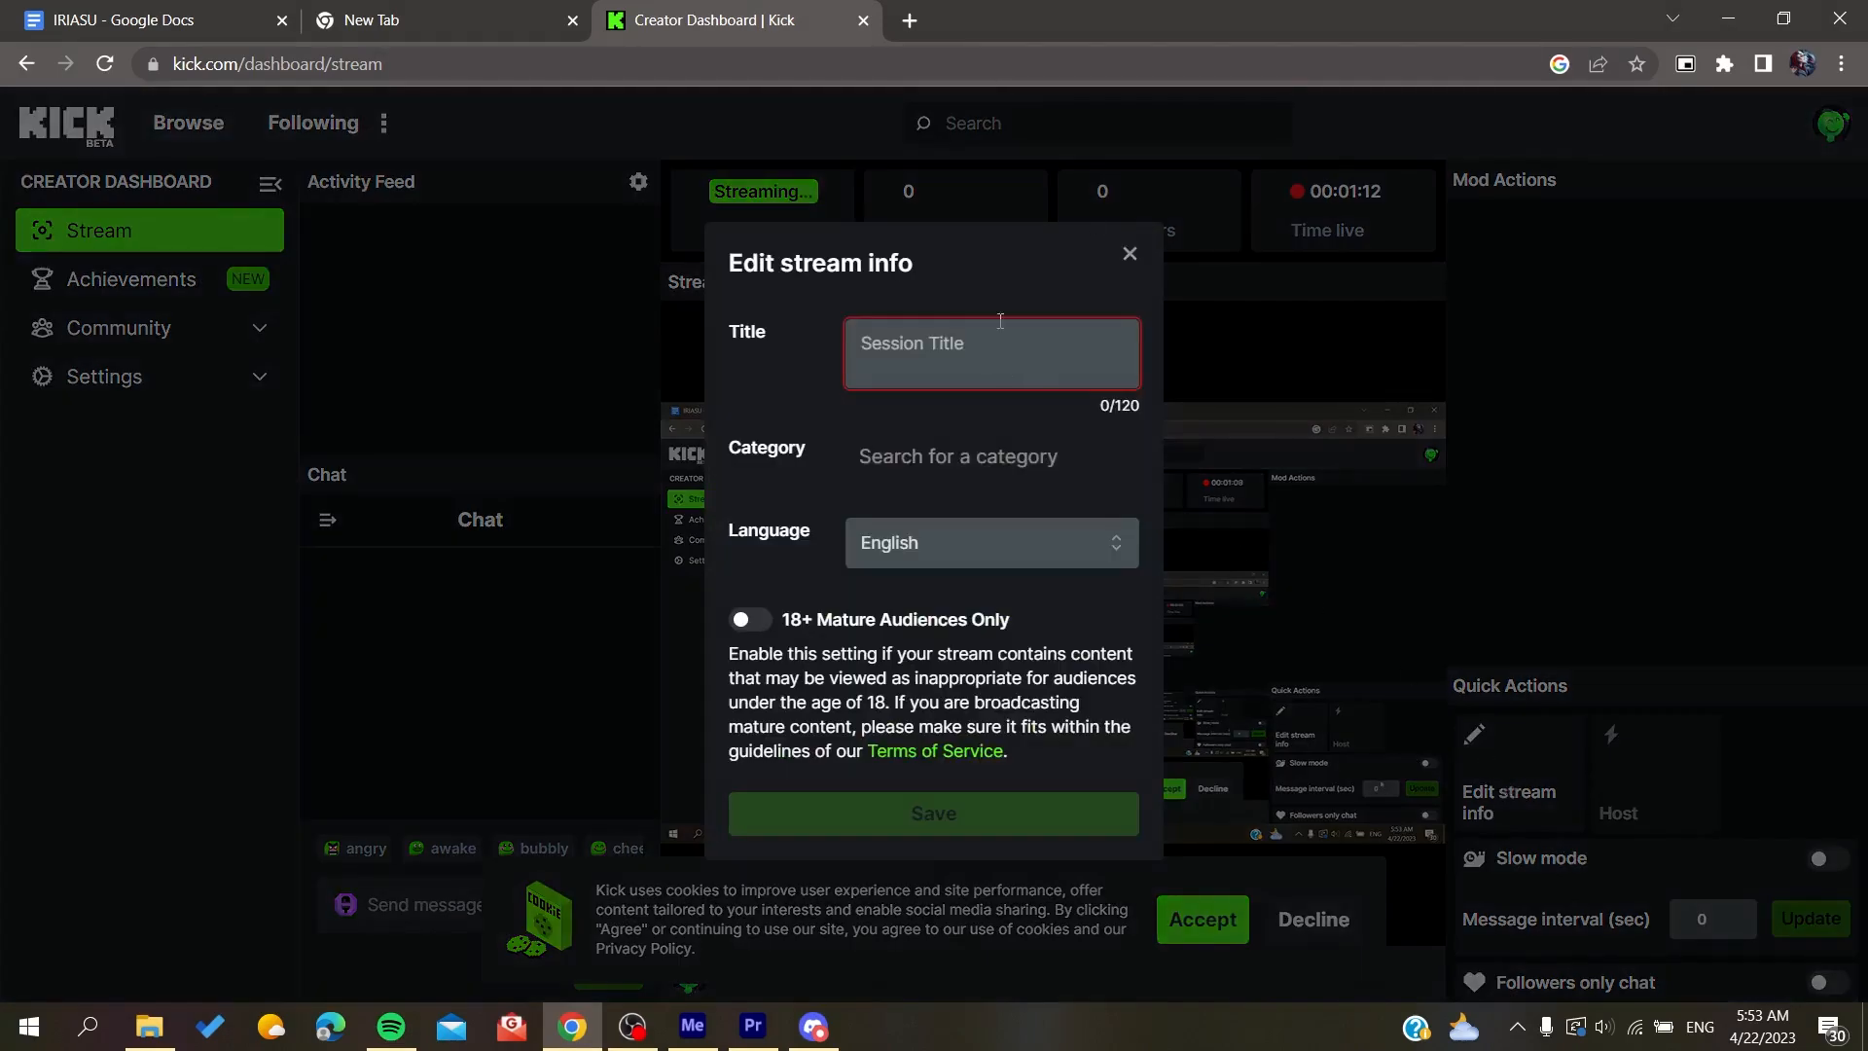
{"action": "left_click", "coordinate": [1127, 257]}
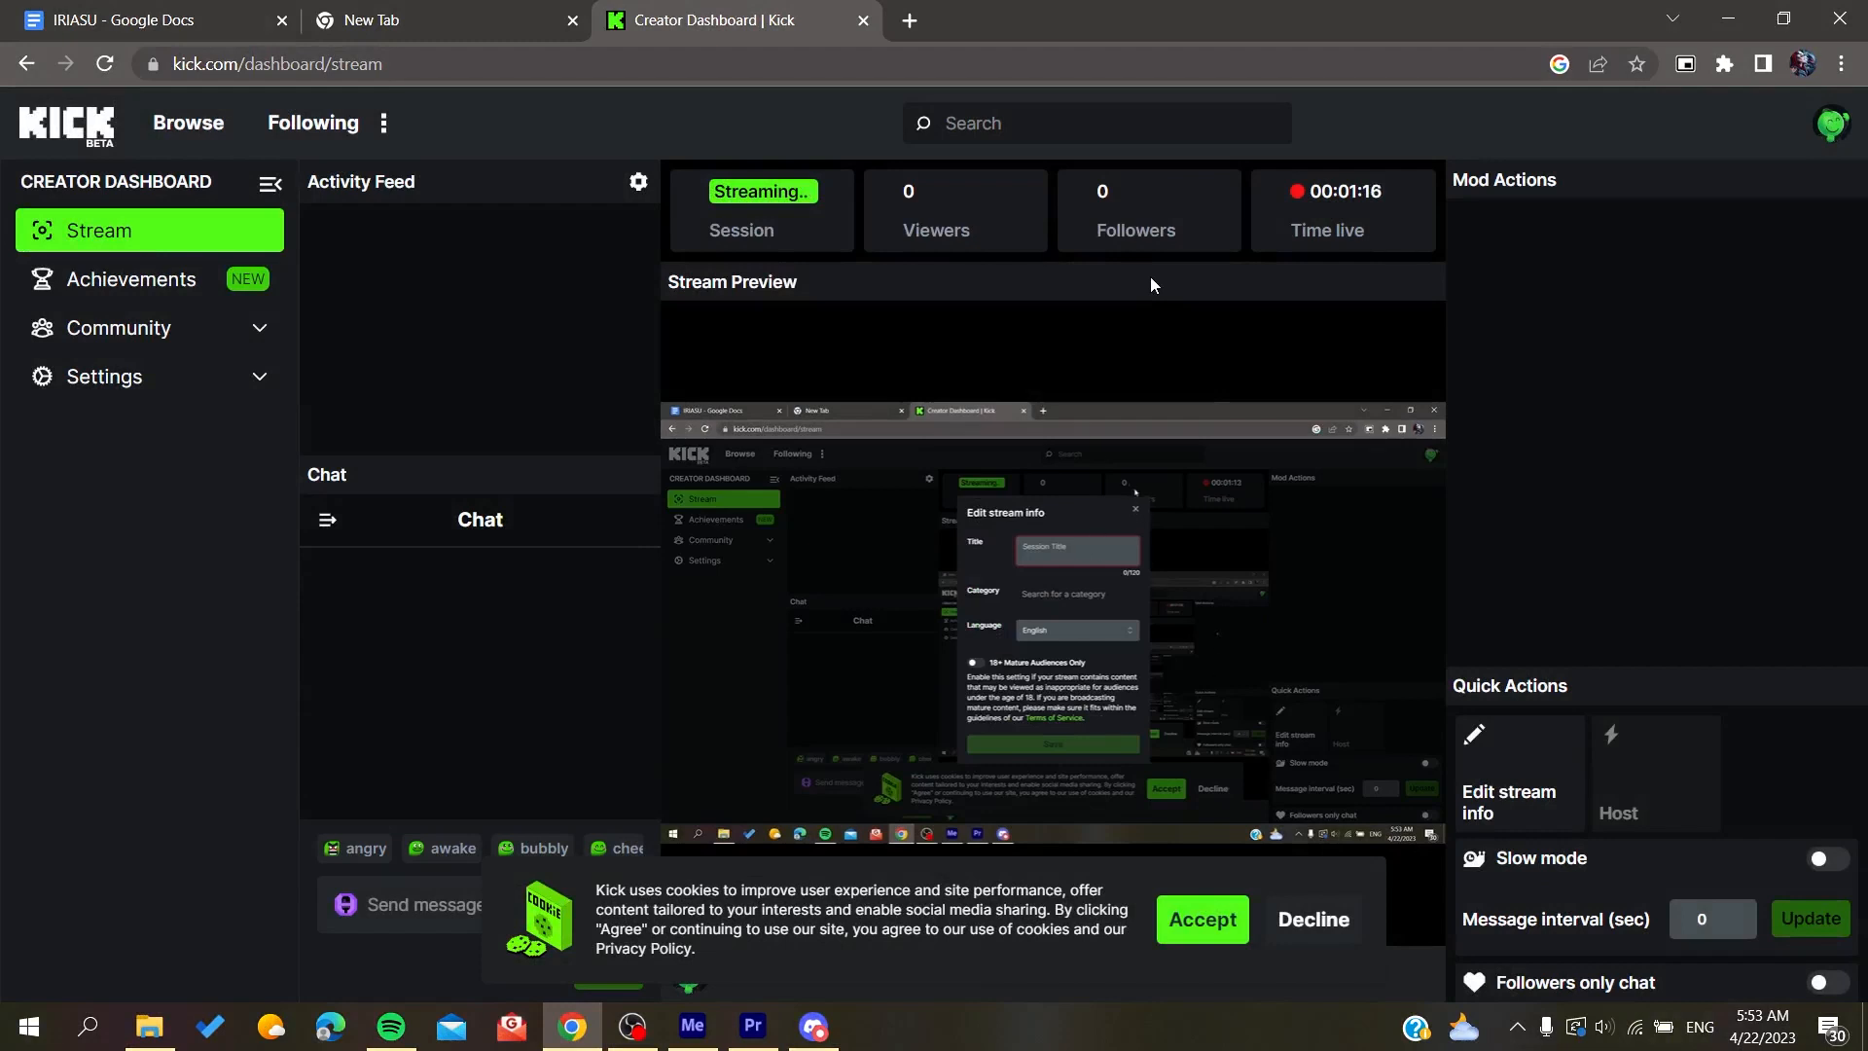
{"action": "left_click", "coordinate": [1282, 922]}
{"action": "left_click", "coordinate": [445, 63]}
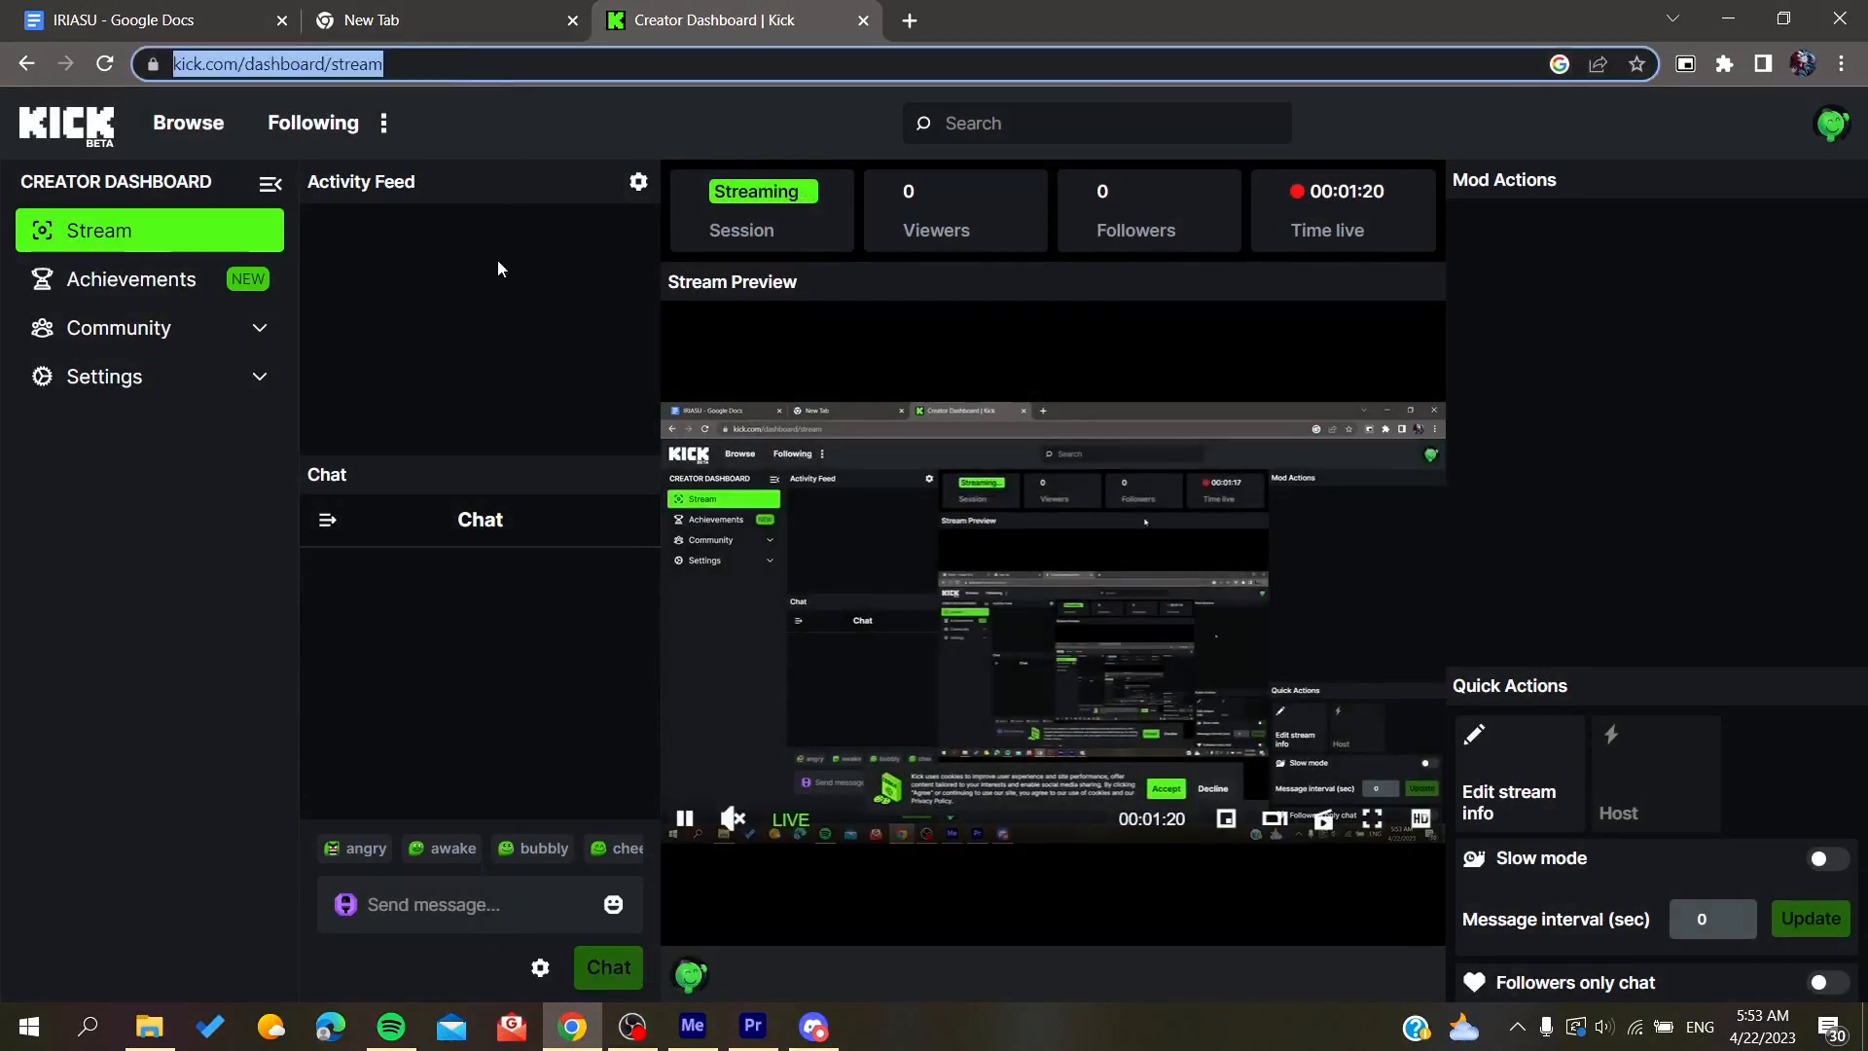
{"action": "left_click", "coordinate": [605, 105]}
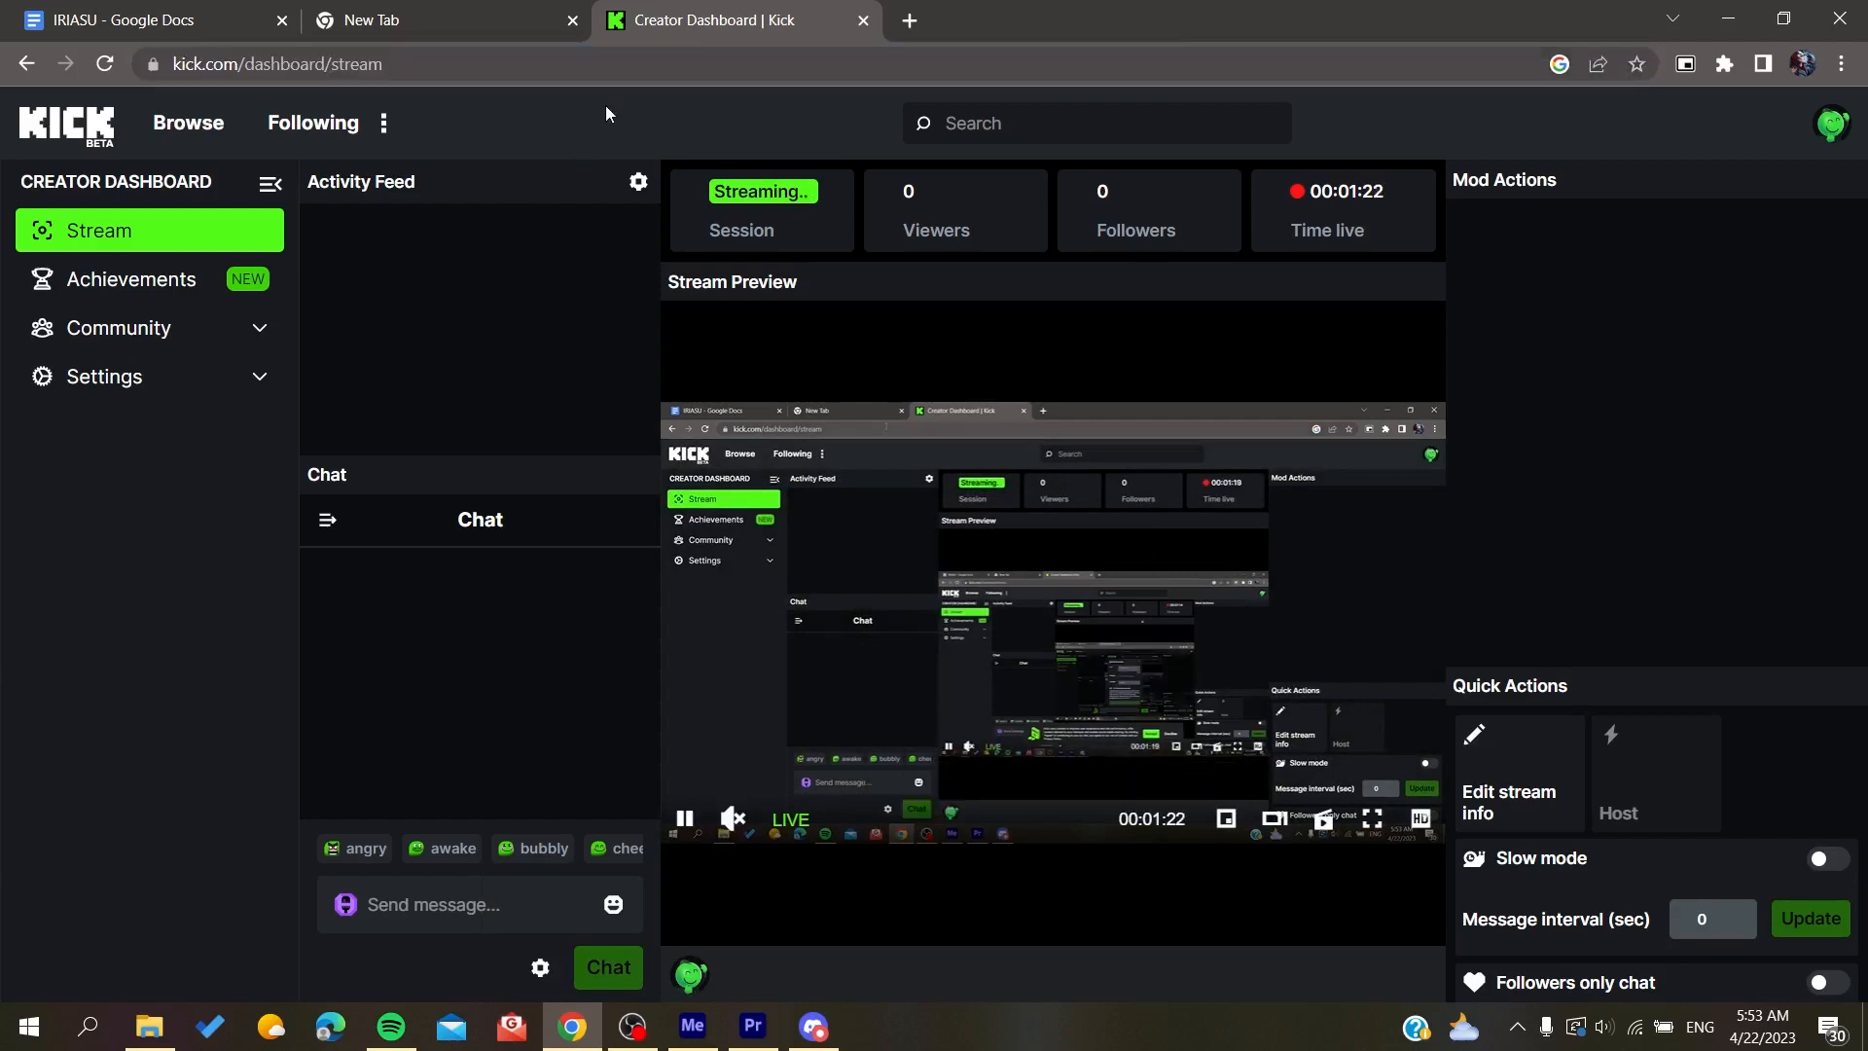